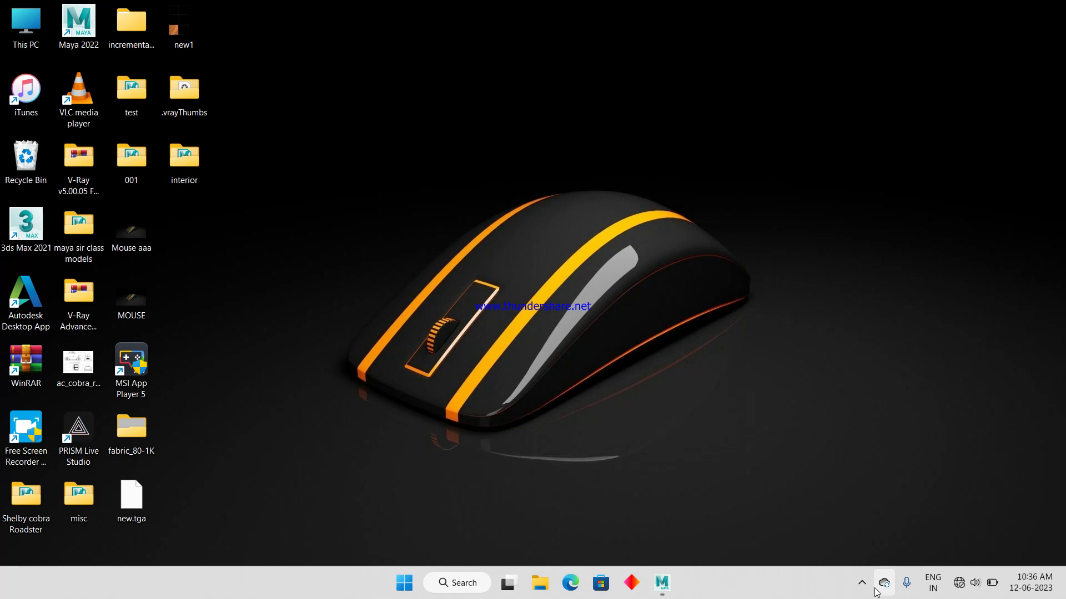
- Restore the Maya window and drag out a polygon floor plane across the grid
left_click(863, 587)
left_click(864, 586)
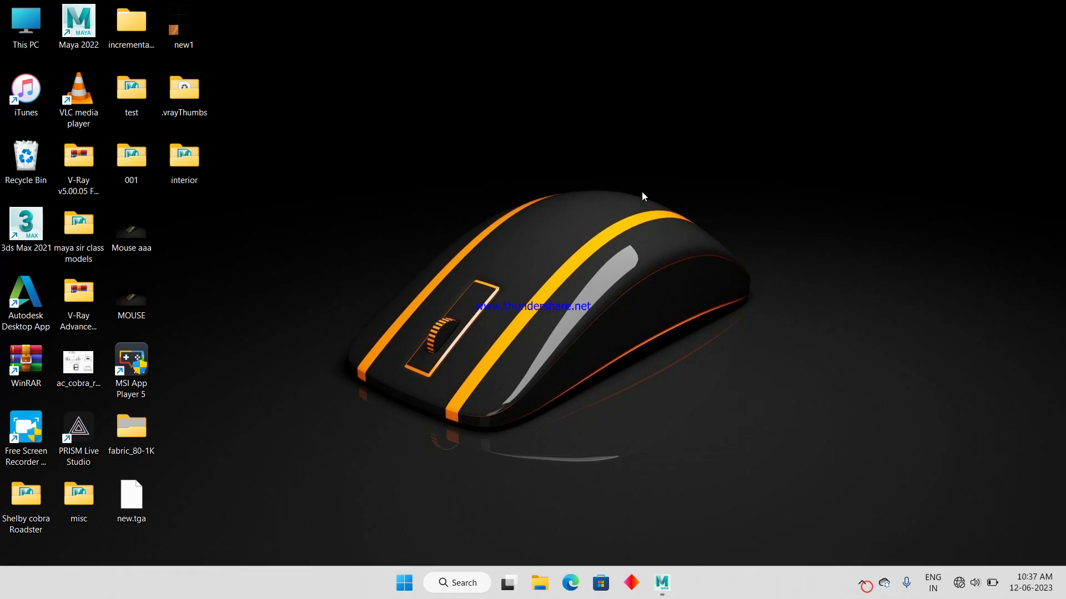
left_click(662, 583)
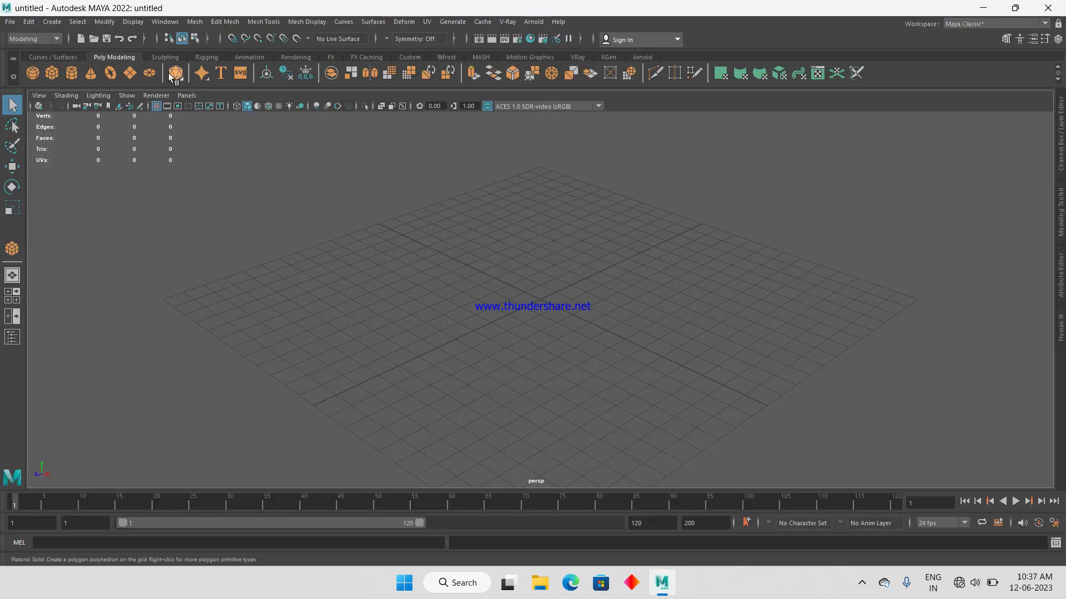
left_click(131, 71)
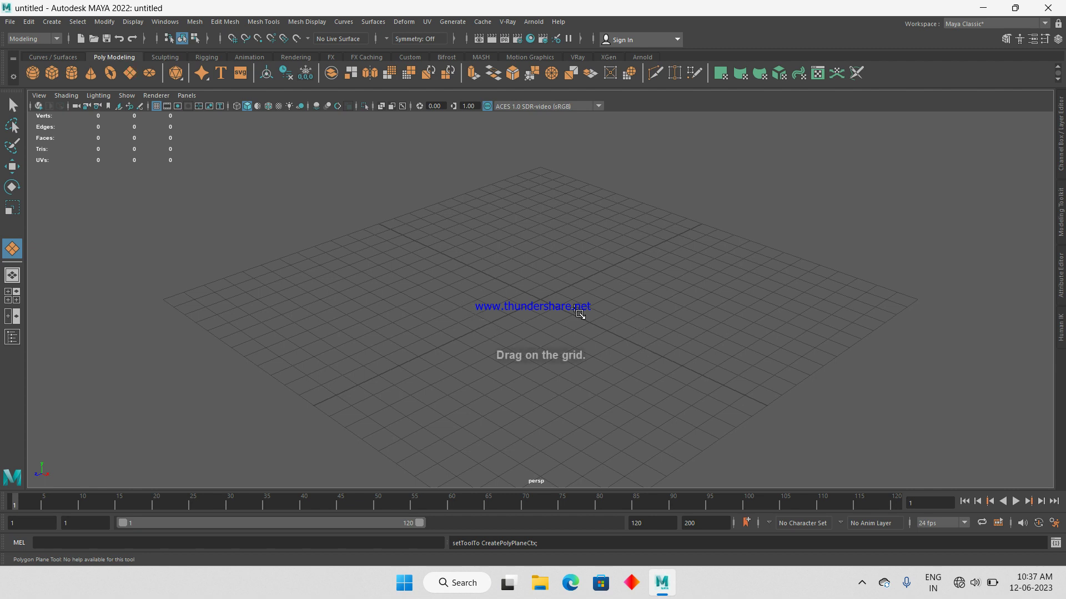
left_click_drag(537, 302, 836, 361)
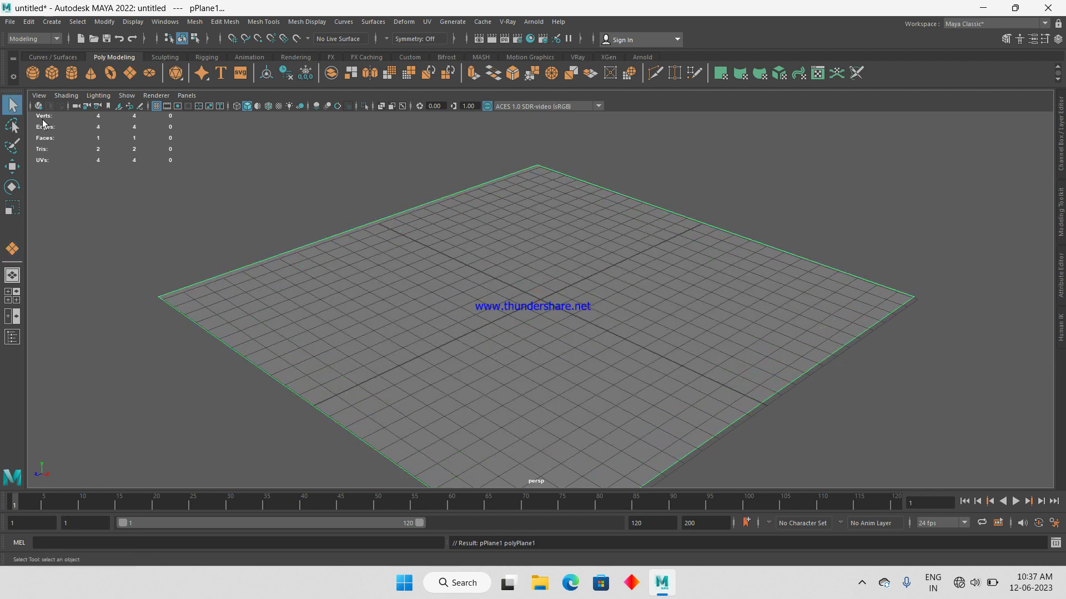
- Create a long, thin polygon cube and pull it up into a tall wall
left_click(51, 73)
left_click_drag(276, 340, 639, 207)
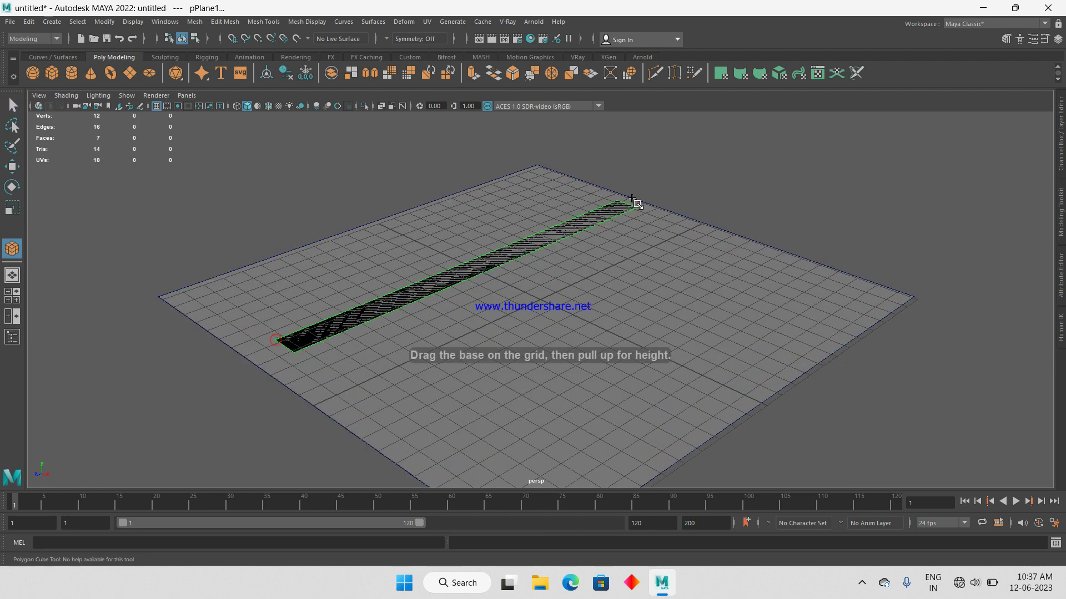
mouse_move(607, 205)
left_mouse_down()
mouse_move(504, 189)
mouse_move(472, 215)
mouse_move(462, 198)
mouse_move(369, 250)
left_mouse_up()
key("w")
- Extrude the wall's front face and scale it slightly inward
right_click_drag(368, 250, 392, 305)
left_click(392, 305)
right_click(702, 206, "shift")
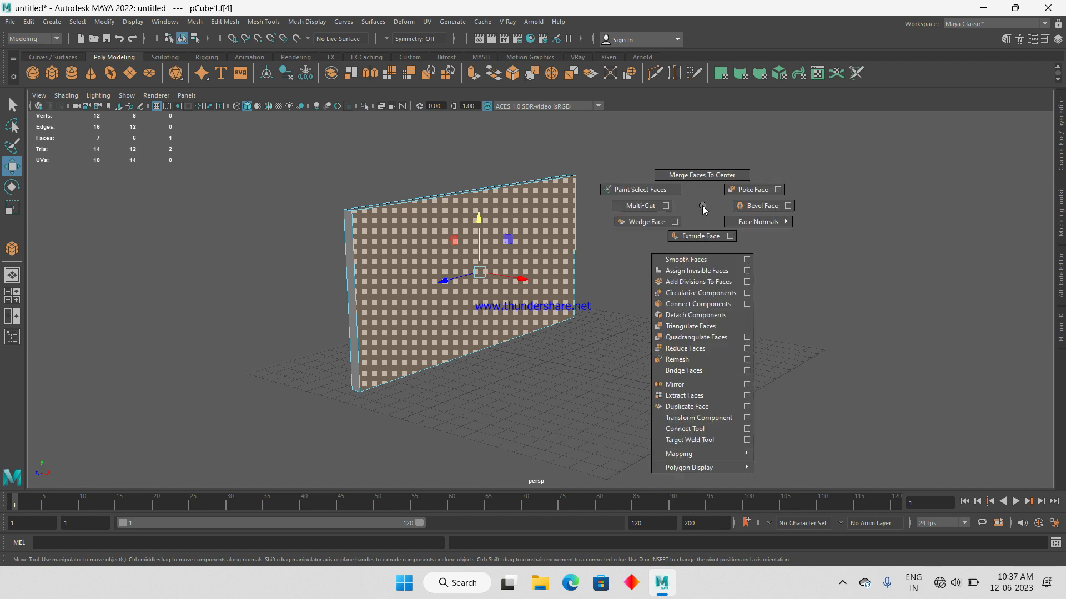
left_click(696, 235)
key("r")
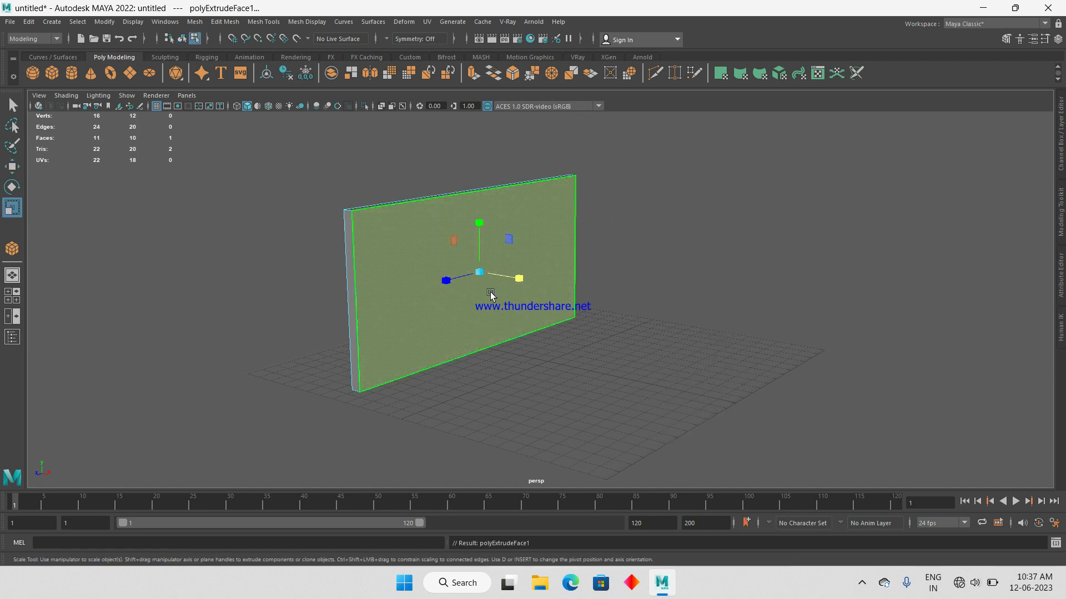
left_click_drag(479, 274, 459, 300)
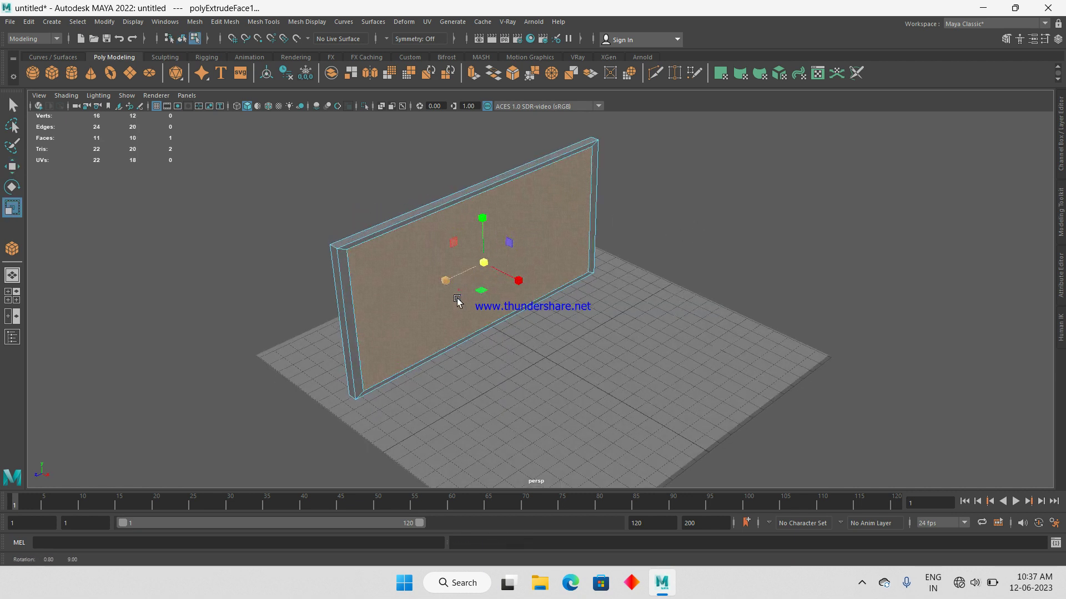
- Assign a new VRay Light Mtl to the extruded face and start V-Ray IPR
right_click(438, 263)
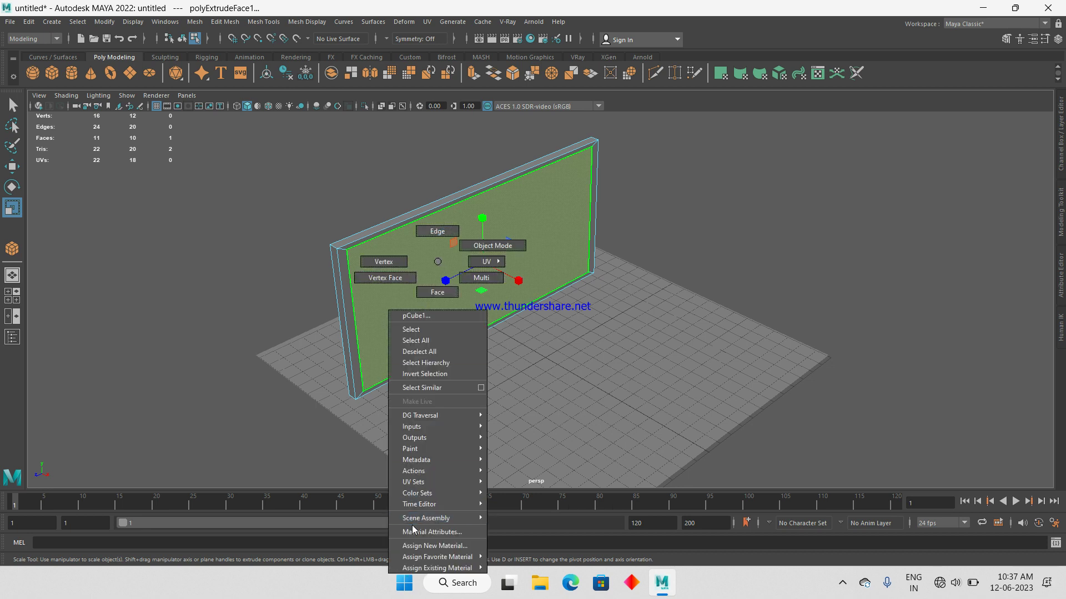
left_click(430, 547)
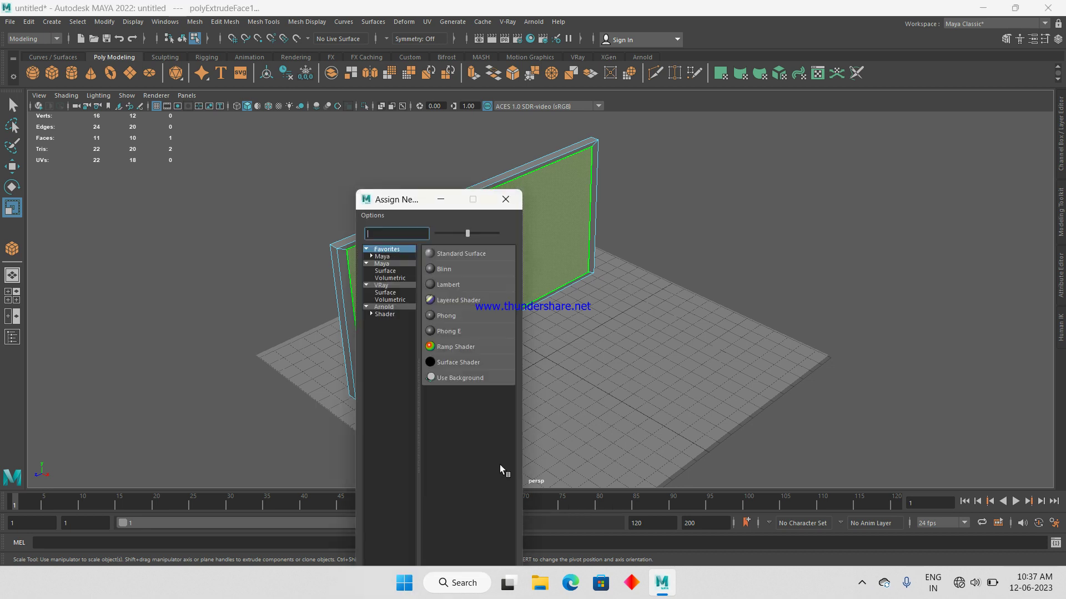
left_click(382, 285)
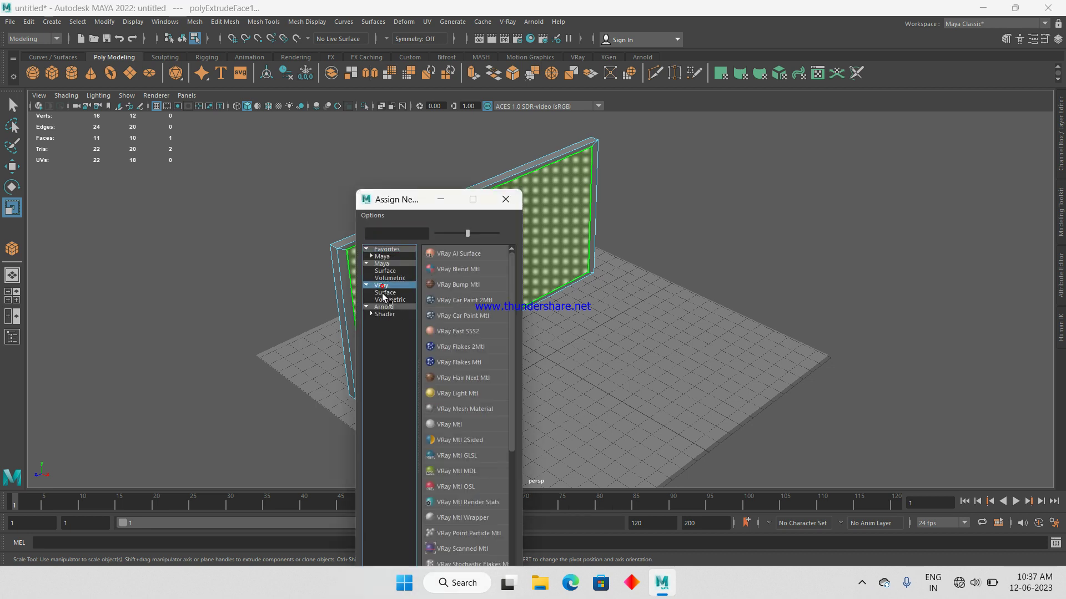
left_click(455, 394)
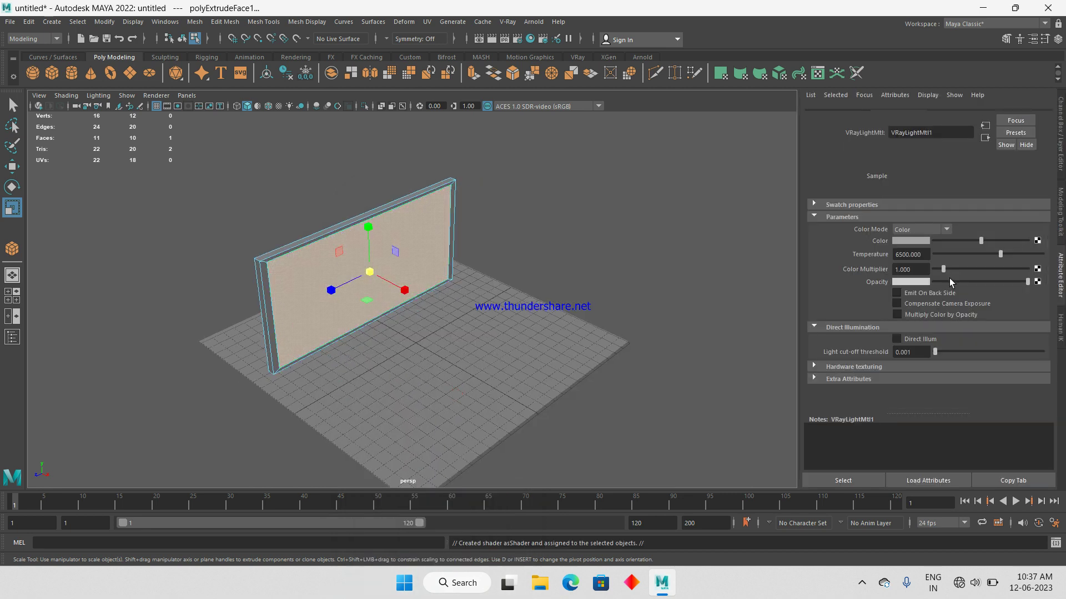
left_click(38, 106)
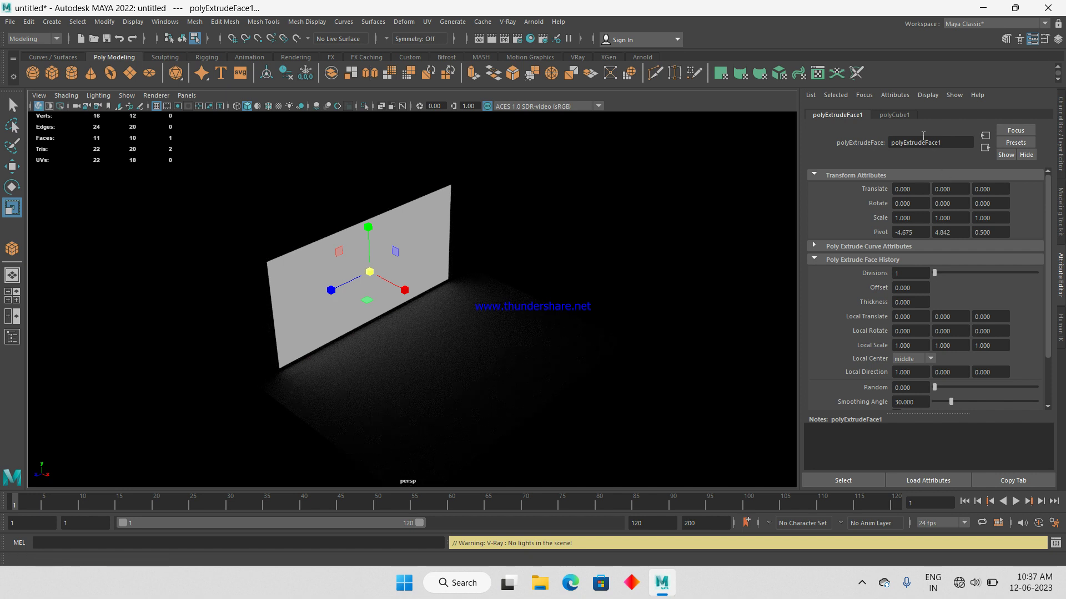
- Set the light material's Color Multiplier to 10 and attach a File texture to its colour
left_click(397, 246)
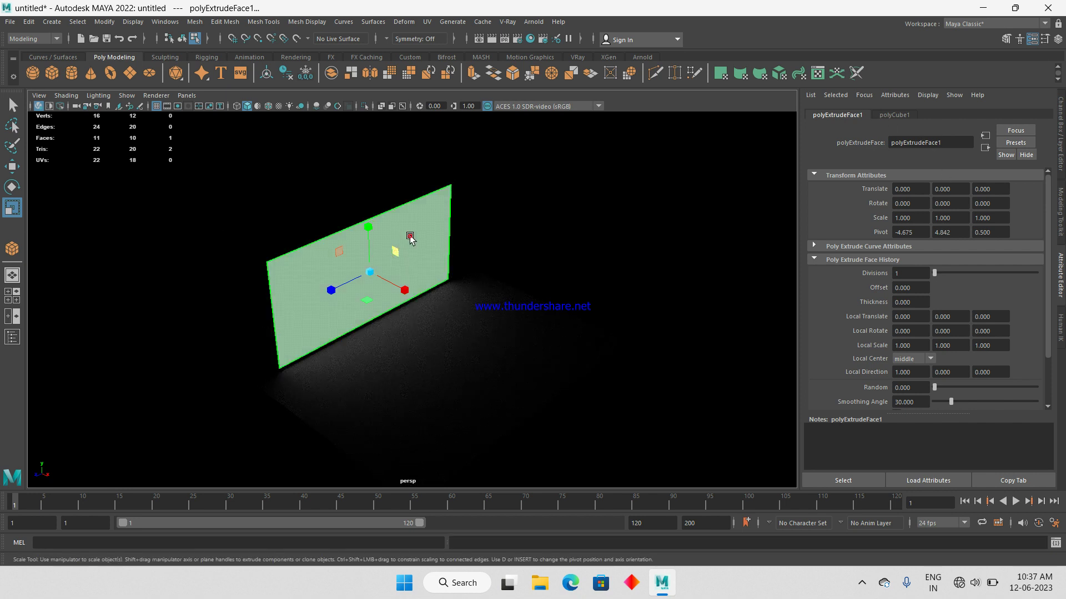
left_click(1046, 120)
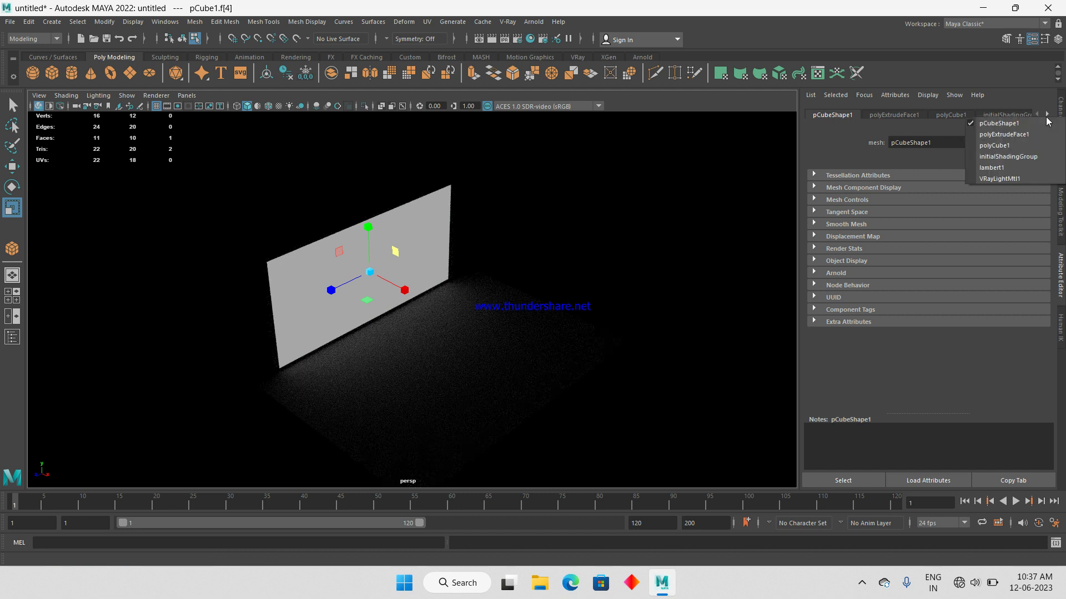
left_click(1001, 182)
left_click(915, 277)
type("10")
key("Return")
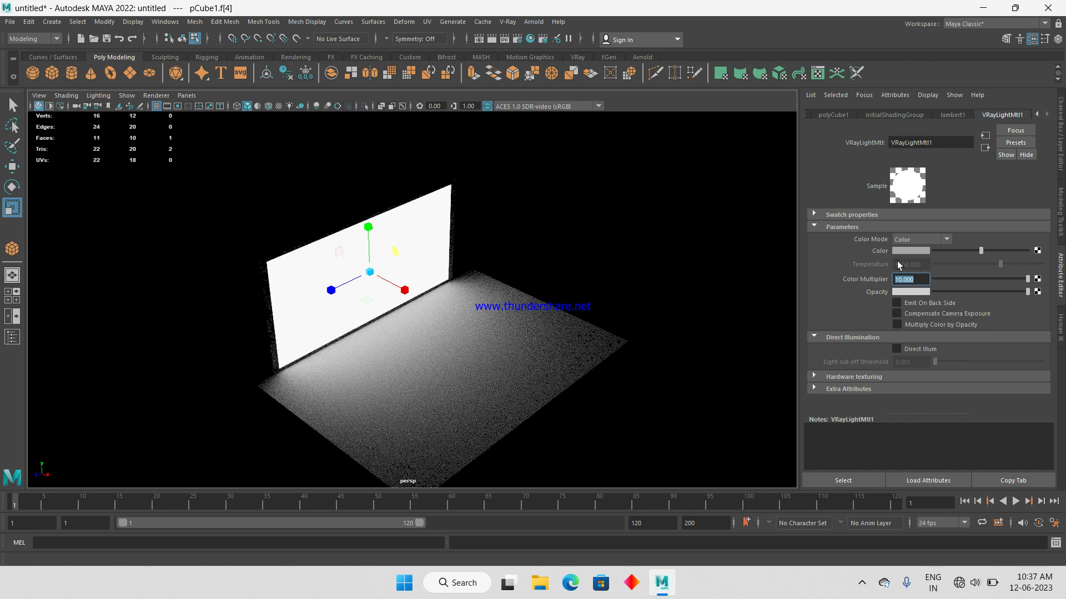
left_click(1038, 251)
left_click(469, 531)
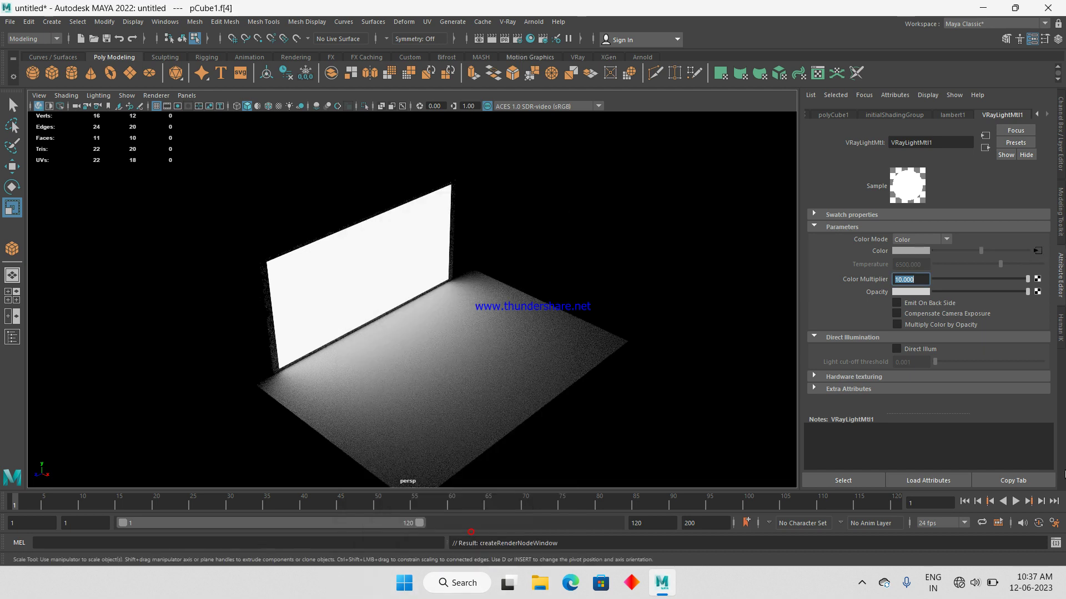
- Load Mouse aaa.jpg from the Desktop as the File texture's image
left_click(1034, 268)
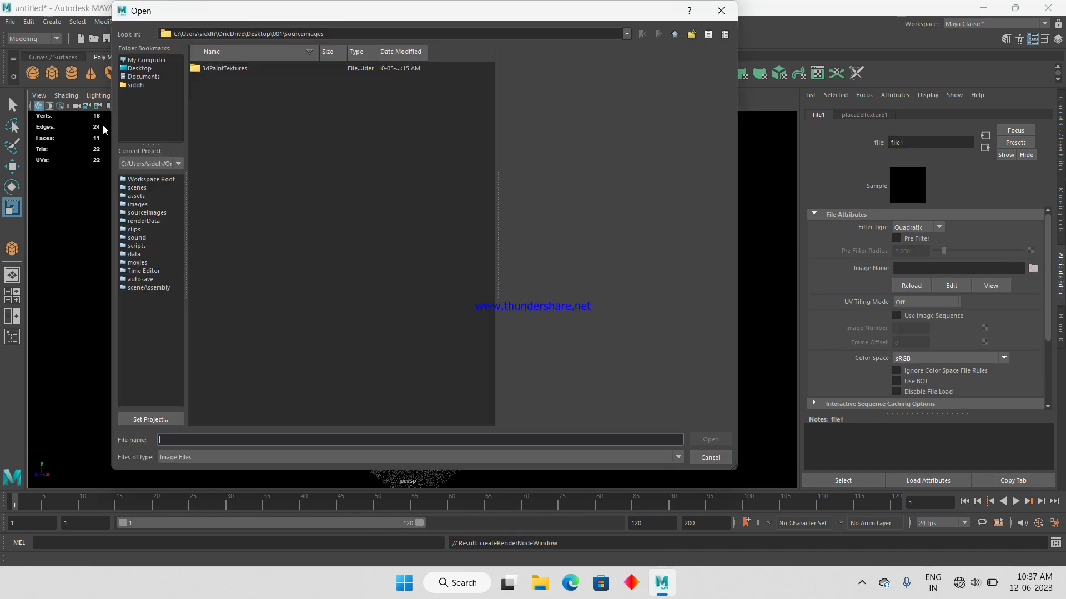
left_click(137, 69)
left_click(220, 117)
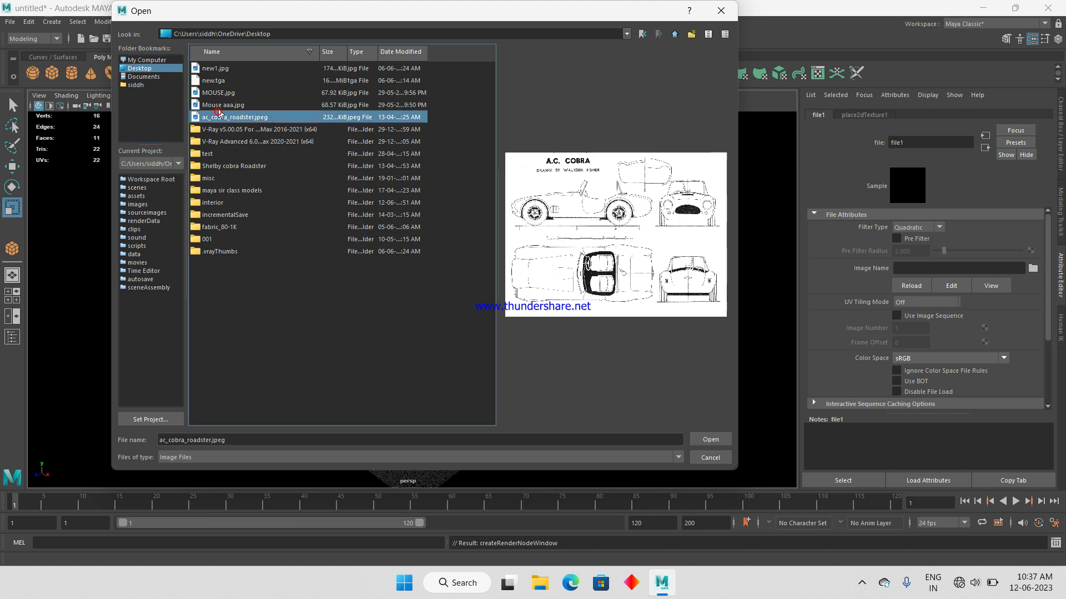
left_click(710, 439)
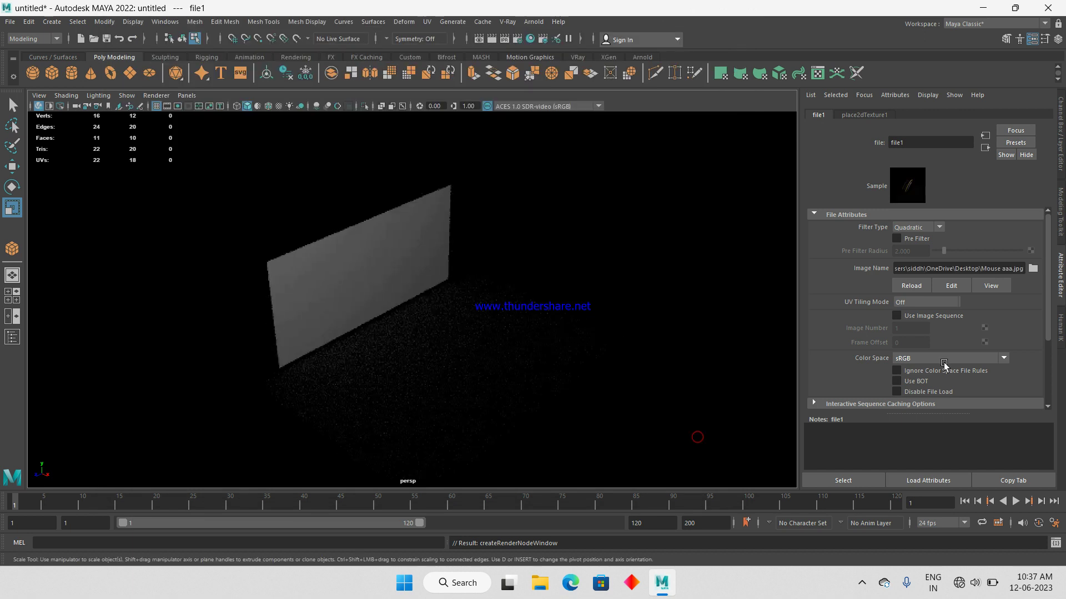
left_click(311, 270)
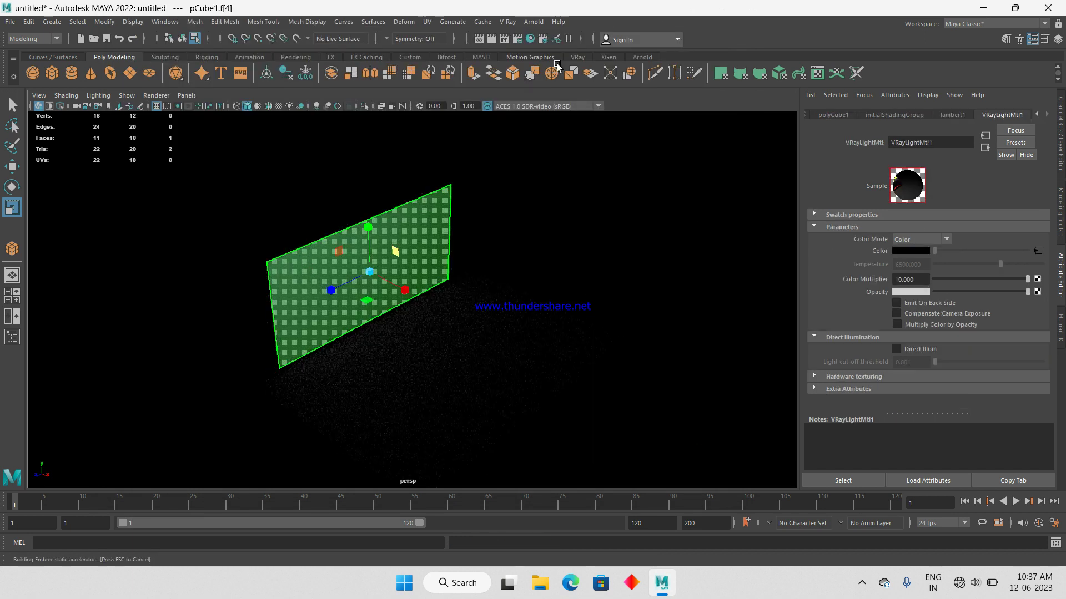
- Apply a planar UV projection from the X axis and enable Direct Illum on VRayLightMtl1
left_click(427, 21)
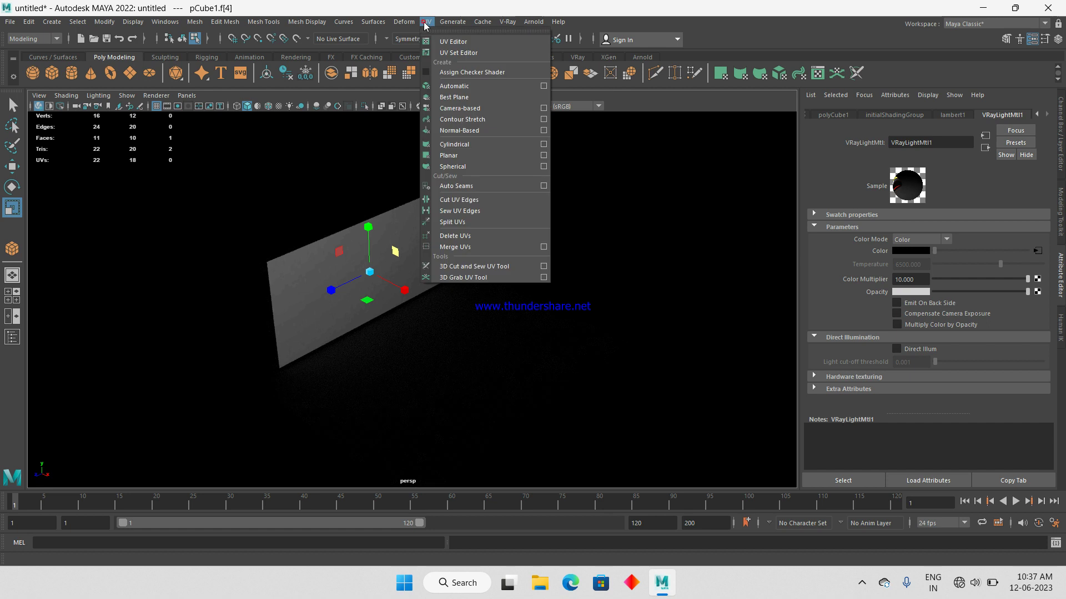
left_click(543, 155)
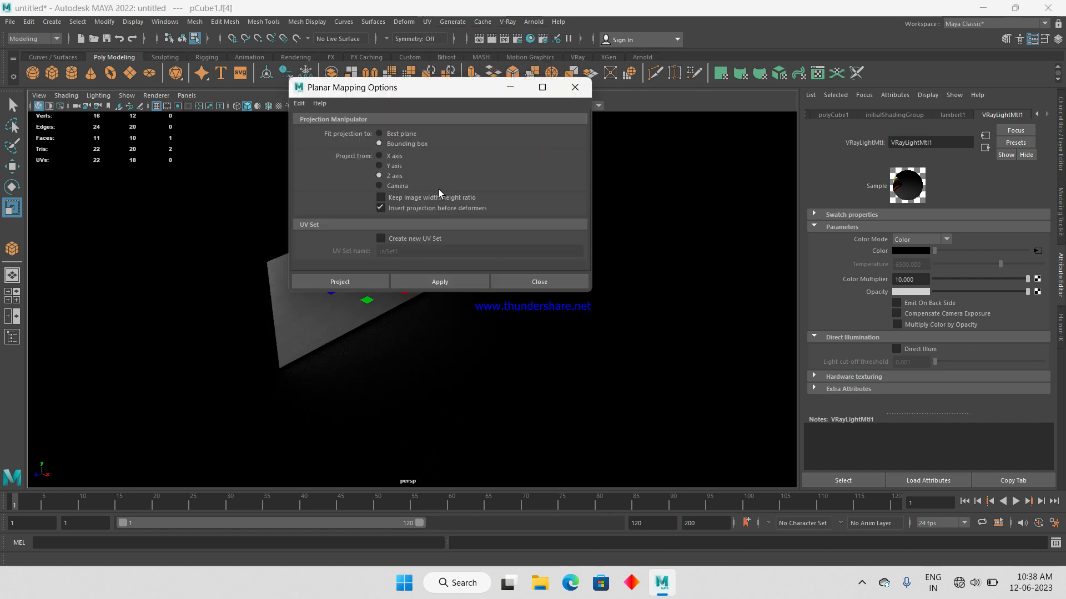
left_click(400, 157)
left_click(438, 281)
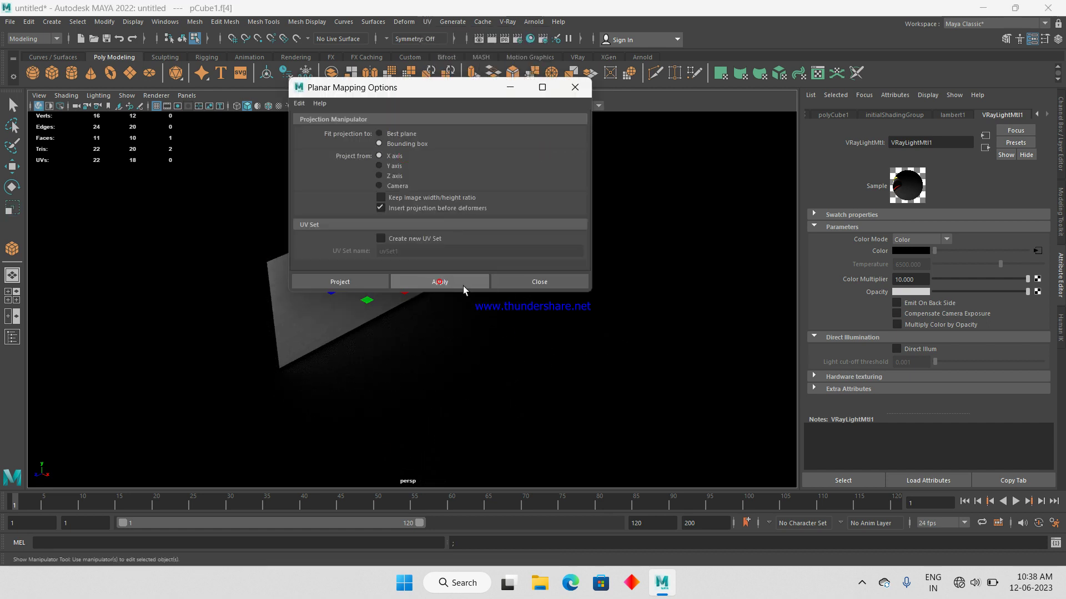
left_click(539, 282)
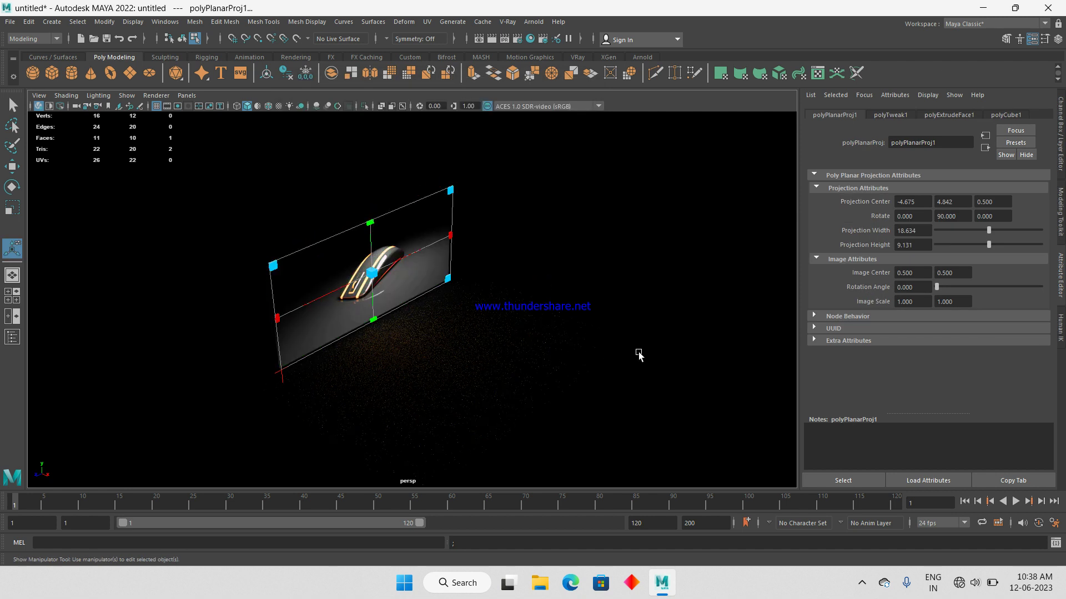
left_click(295, 275)
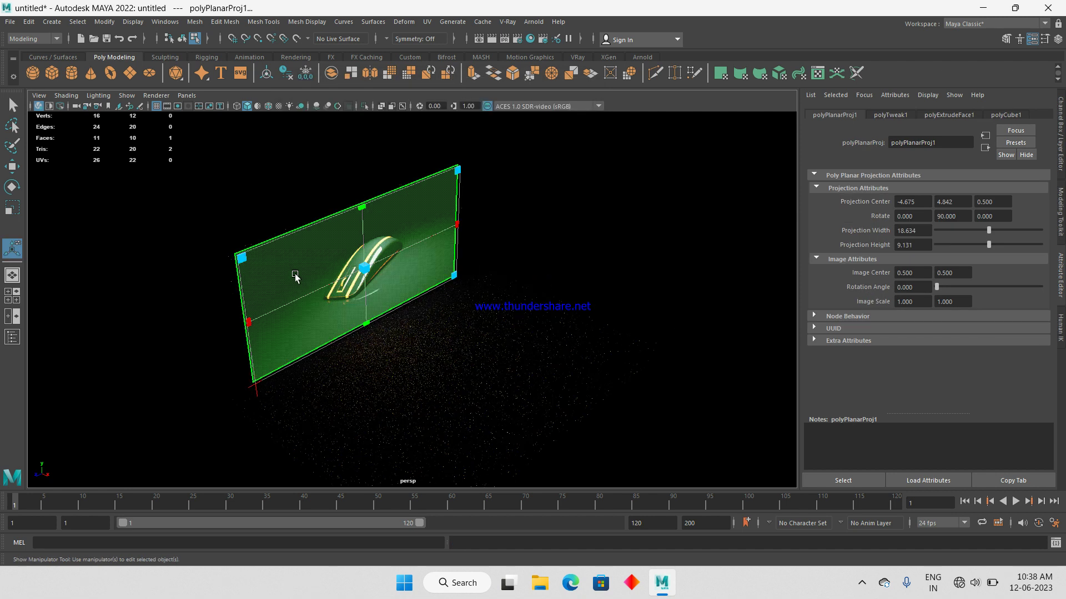
left_click(896, 350)
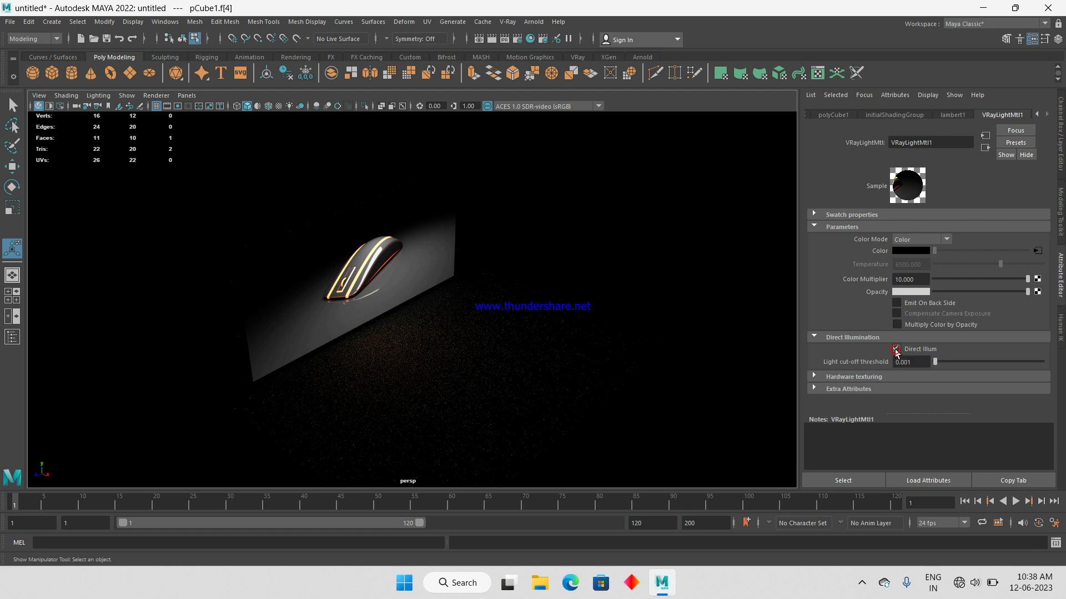
- Raise the light material's cut-off threshold to 0.297 and its Color Multiplier to 20
left_click_drag(935, 362, 998, 363)
double_click(919, 278)
type("20")
key("Return")
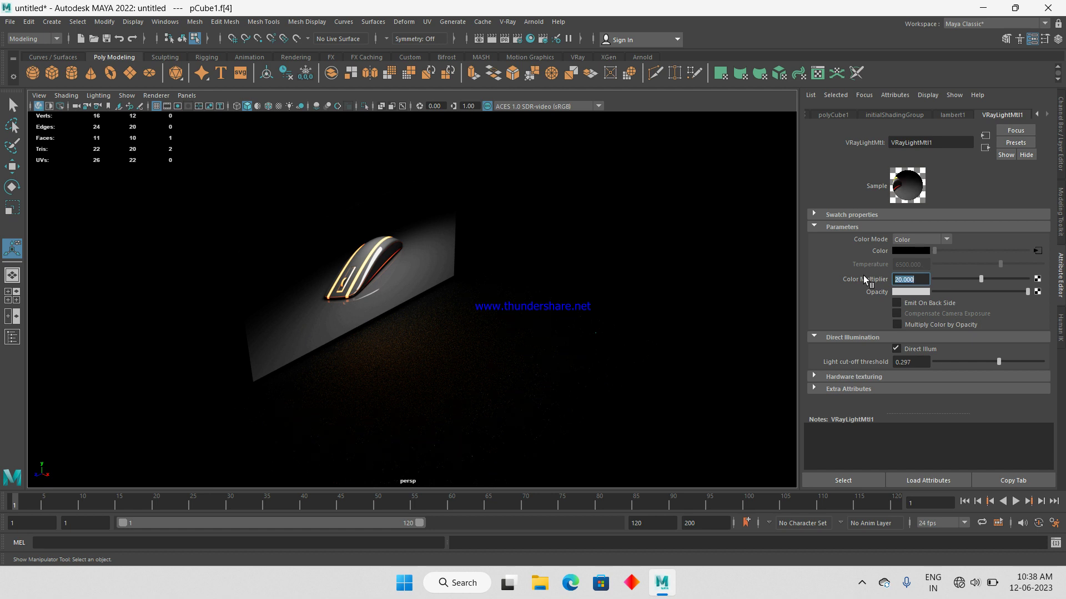
- Select the whole wall object, preview it in V-Ray IPR from new angles, then stop IPR
left_click(123, 218)
key("F8")
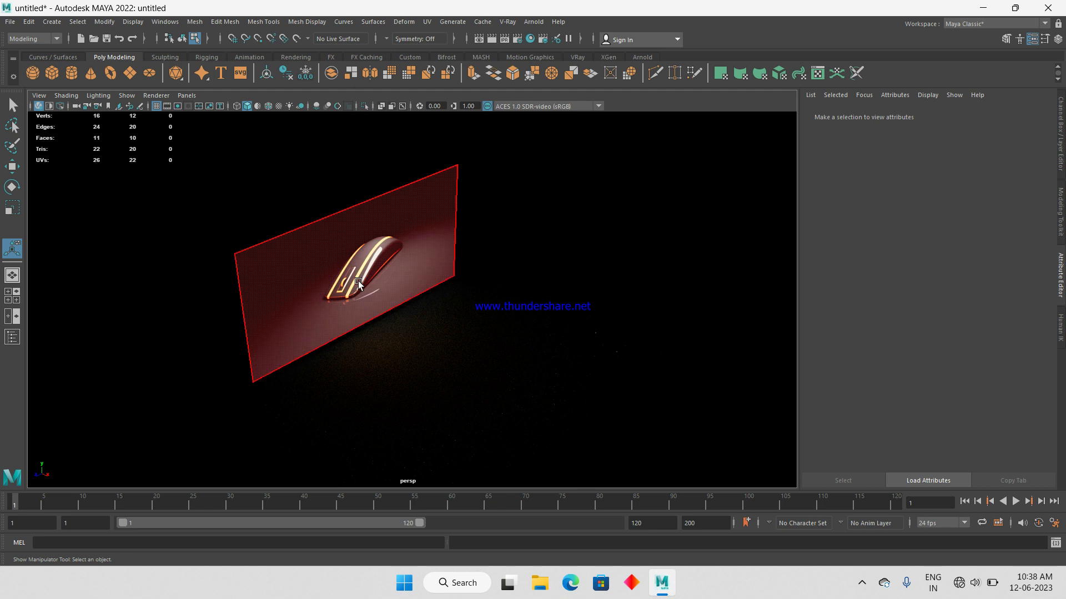
key("q")
left_click(448, 269)
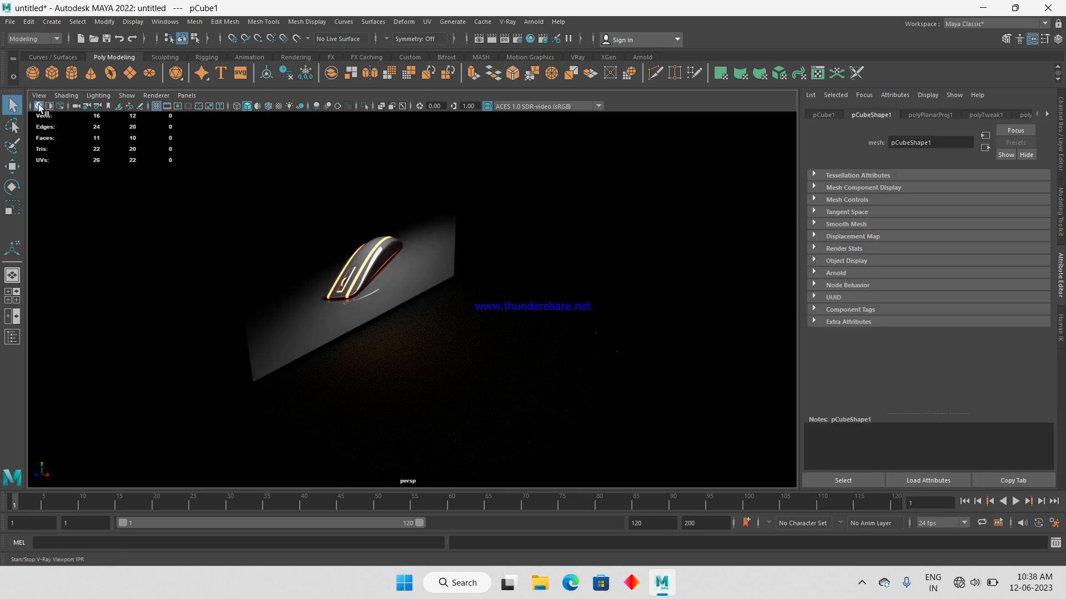
left_click(39, 106)
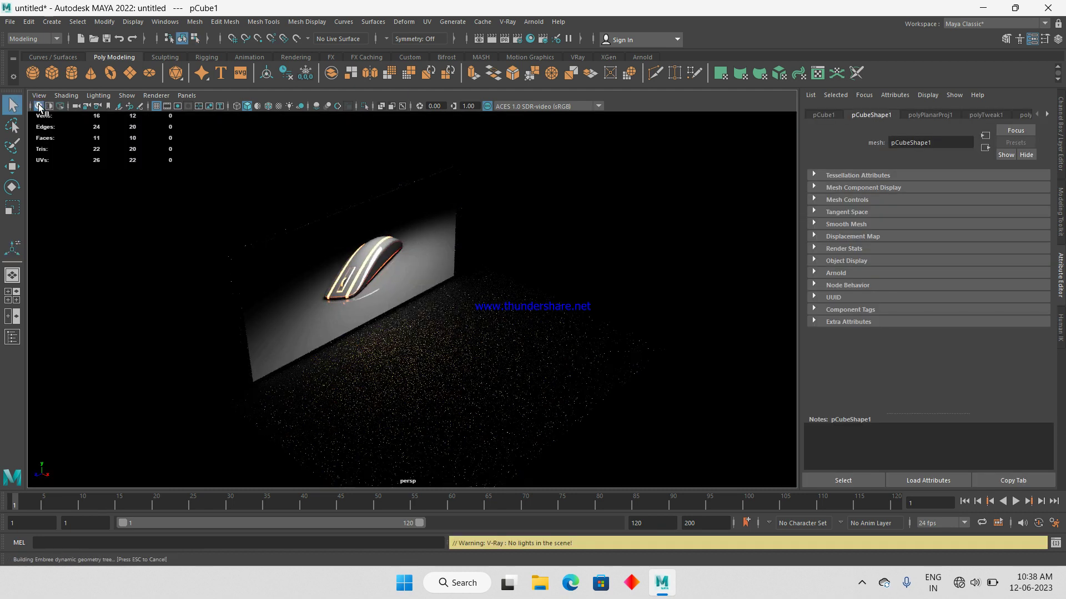
mouse_move(430, 281)
middle_mouse_down("alt")
mouse_move(429, 333)
mouse_move(514, 388)
middle_mouse_up("alt")
middle_click_drag(404, 328, 377, 393, "alt")
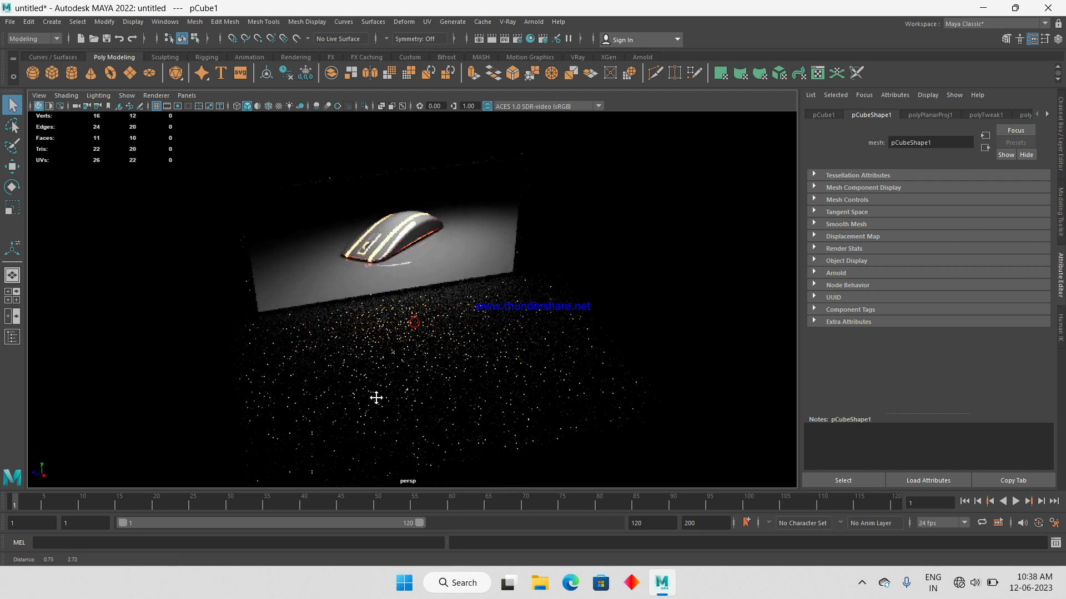
left_click(37, 105)
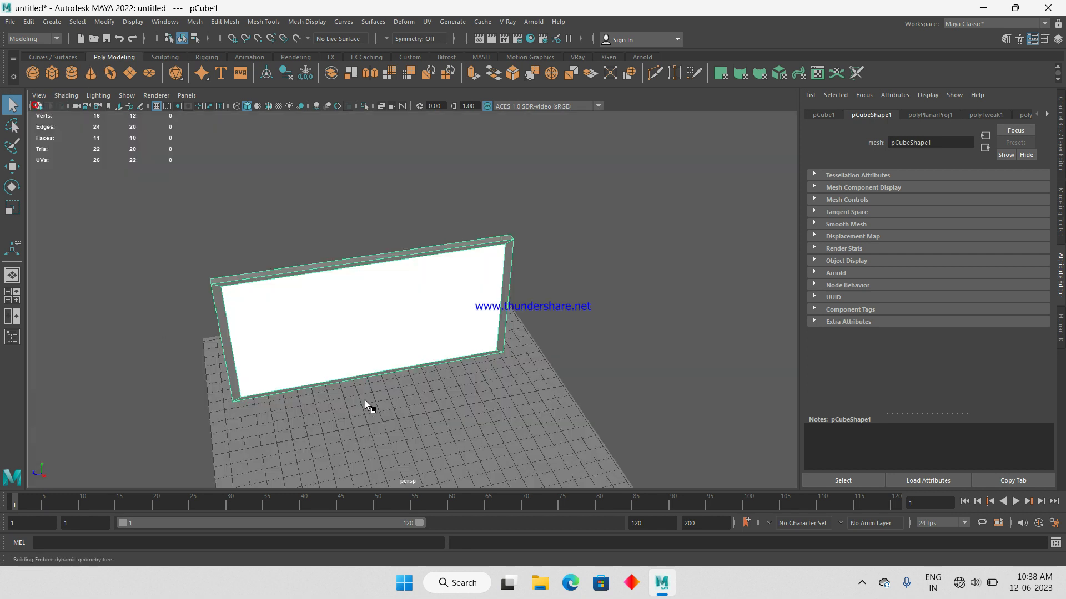
- Delete the backdrop wall pCube1
left_click(385, 345)
left_click(468, 288)
key("Delete")
- Draw a polygon sphere on the grid with a small polygon cube beside it
left_click(32, 72)
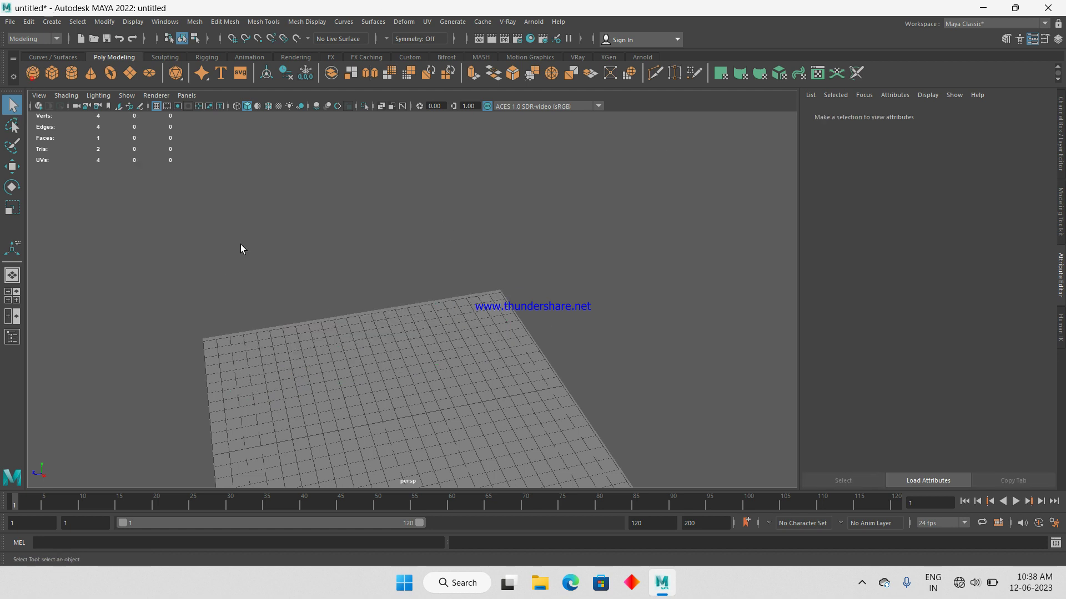
left_click_drag(363, 316, 406, 319)
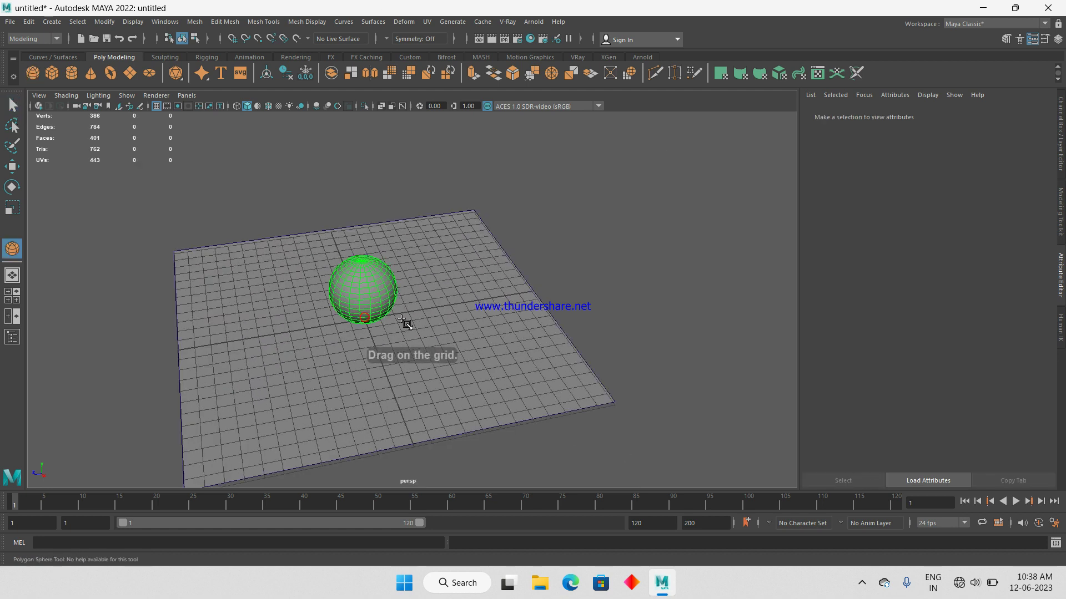
left_click(52, 73)
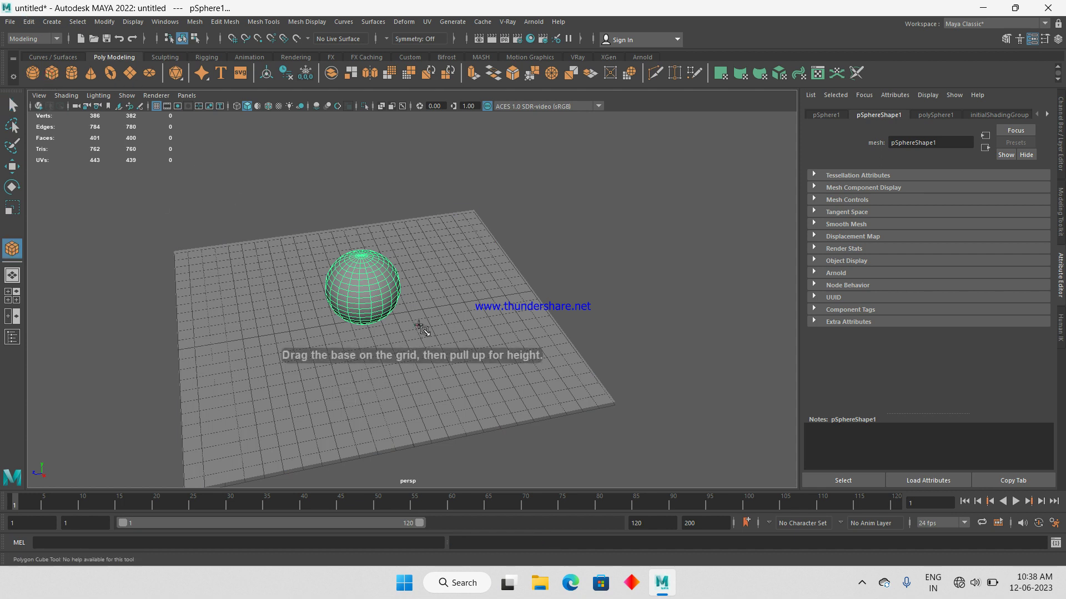
left_click_drag(420, 329, 448, 343)
left_click(52, 22)
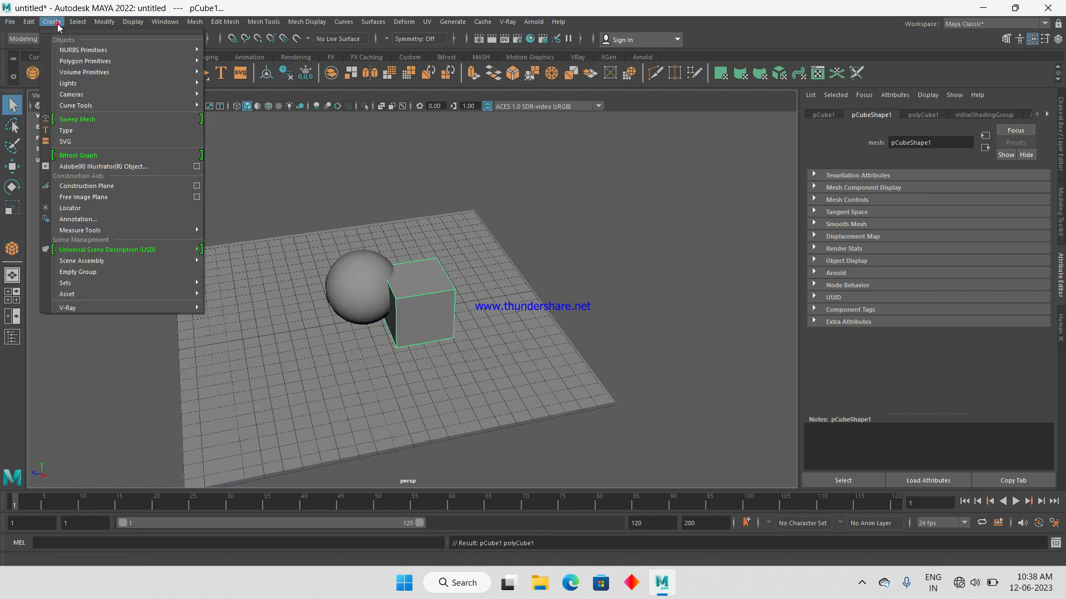
mouse_move(68, 83)
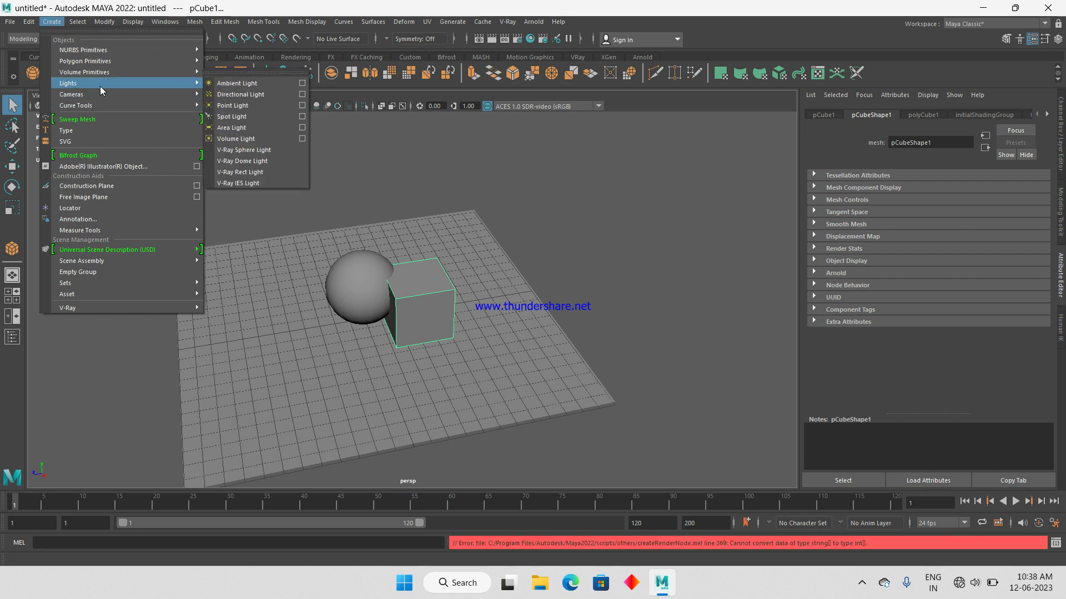
- Add a V-Ray Rect Light, raise it above the sphere and tilt it toward the objects
left_click(253, 172)
key("w")
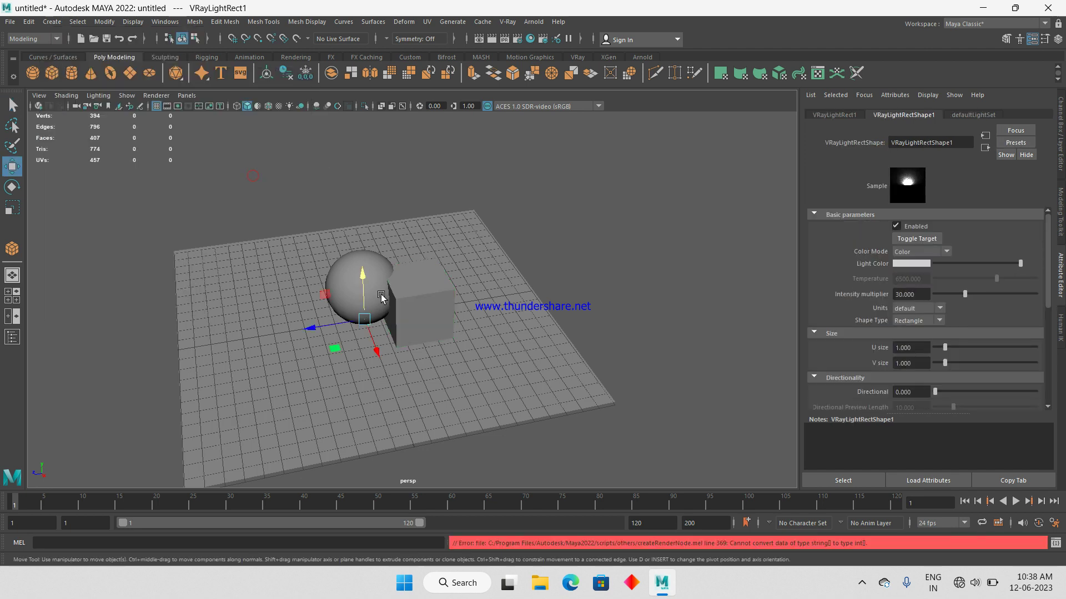
left_click_drag(364, 275, 332, 127)
middle_click_drag(349, 161, 316, 242, "alt")
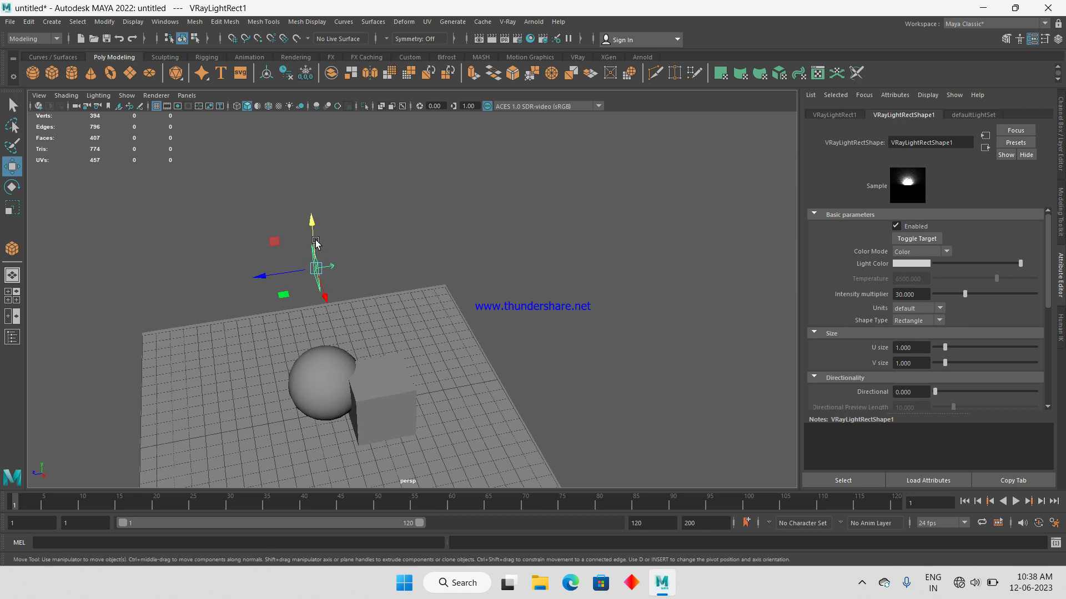
key("e")
left_click_drag(315, 242, 287, 238)
- Rotate the rect light about 15 degrees and adjust its height above the objects
left_click(286, 245)
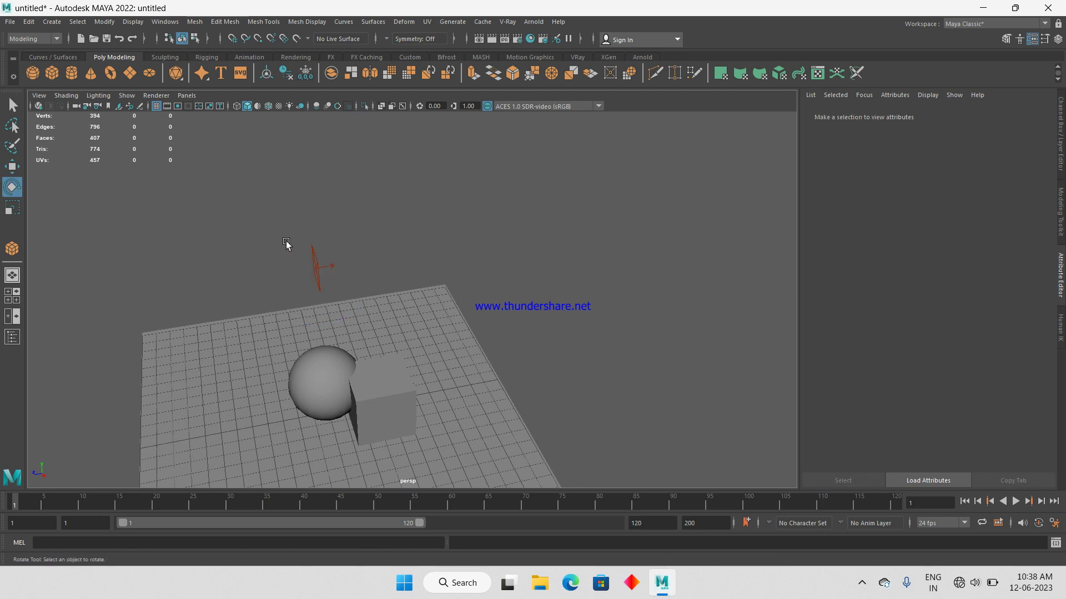
left_click(315, 272)
left_click_drag(285, 244, 470, 244)
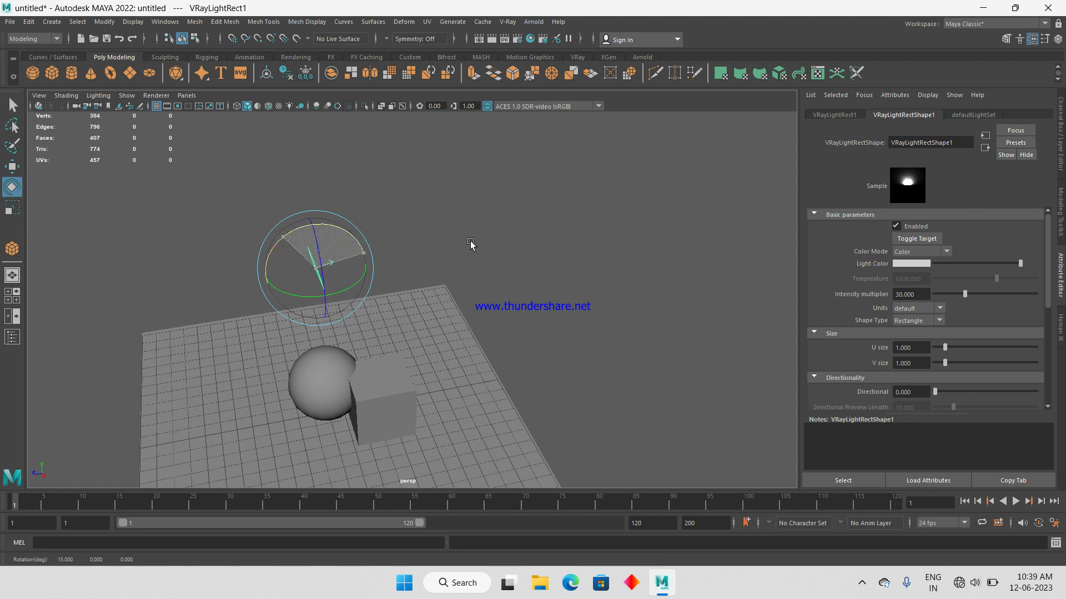
left_click(275, 243)
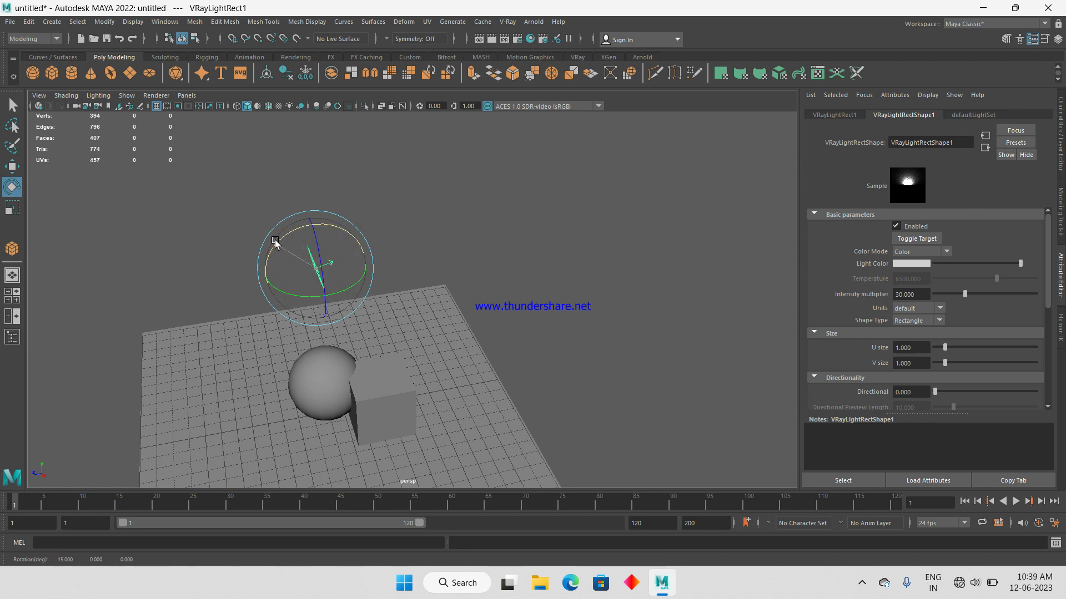
key("w")
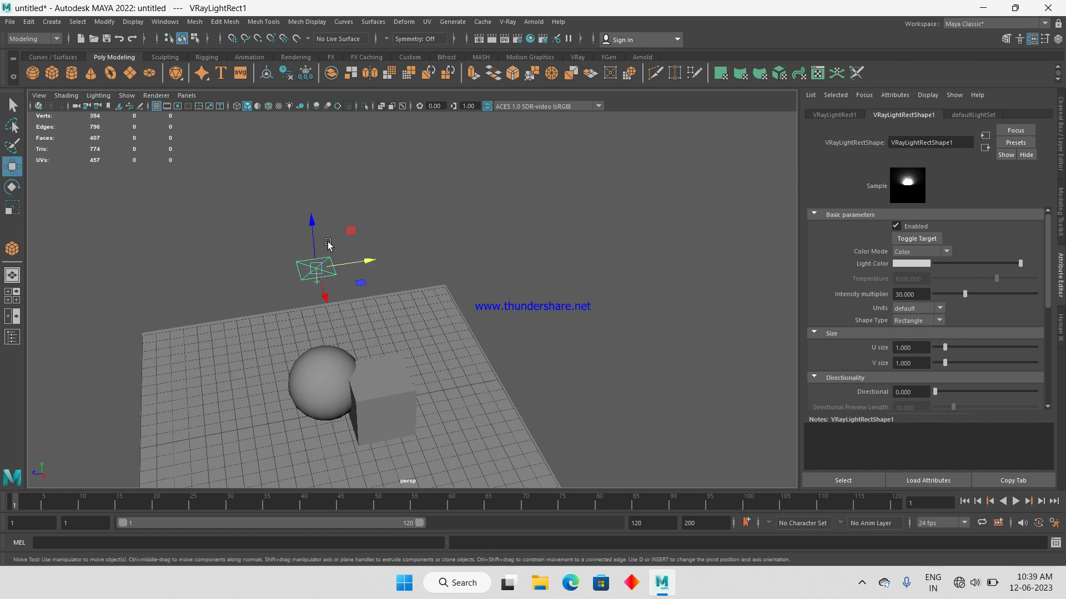
left_click_drag(328, 245, 328, 161)
left_click_drag(351, 288, 357, 323, "alt")
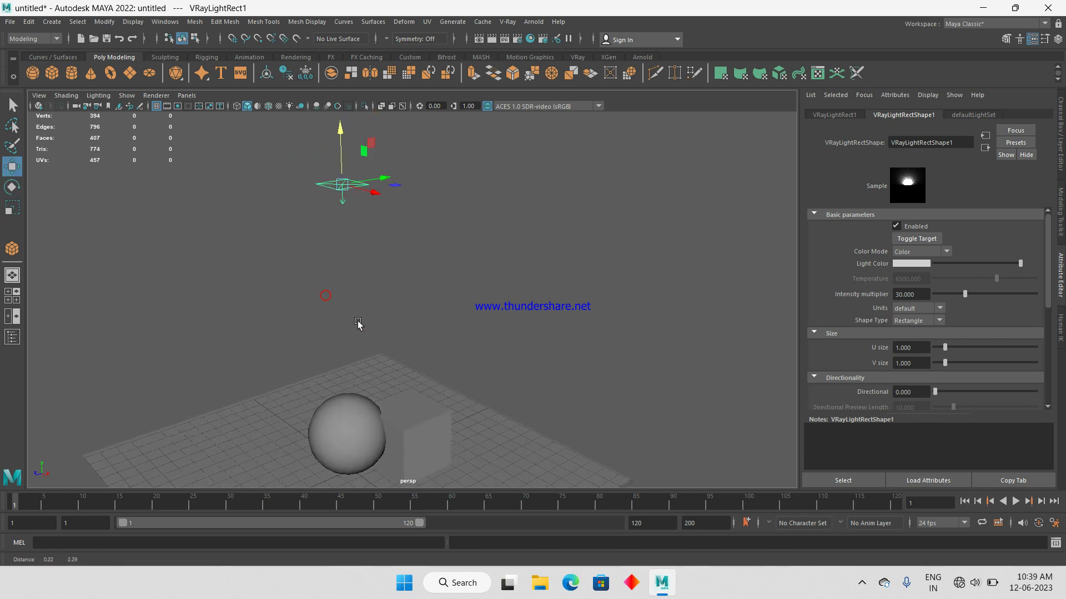
left_click_drag(357, 161, 357, 208)
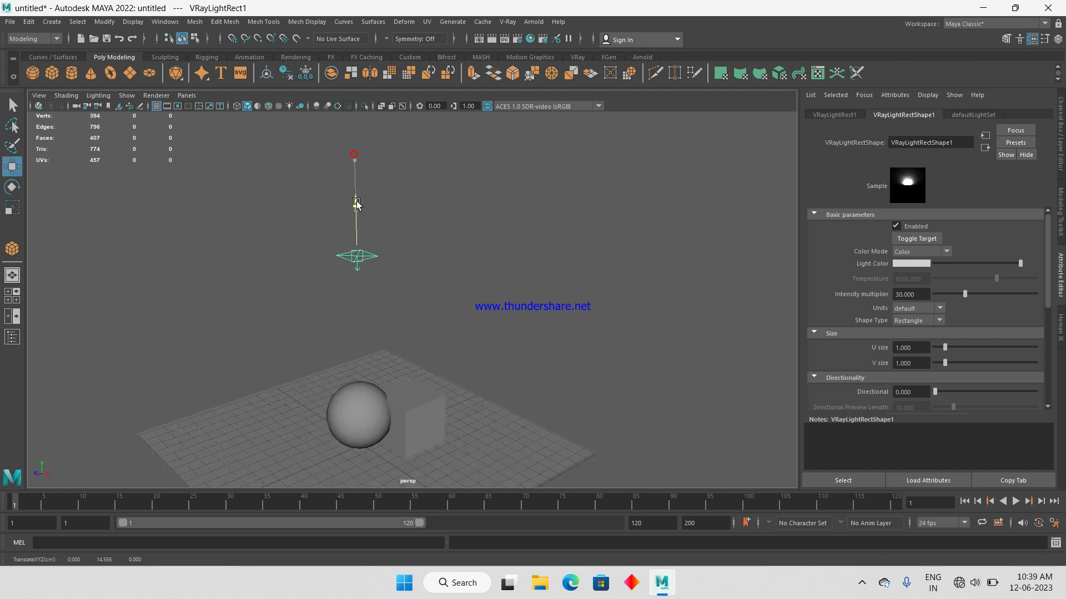
- Start V-Ray IPR and scale the rect light larger to brighten the scene
left_click(39, 106)
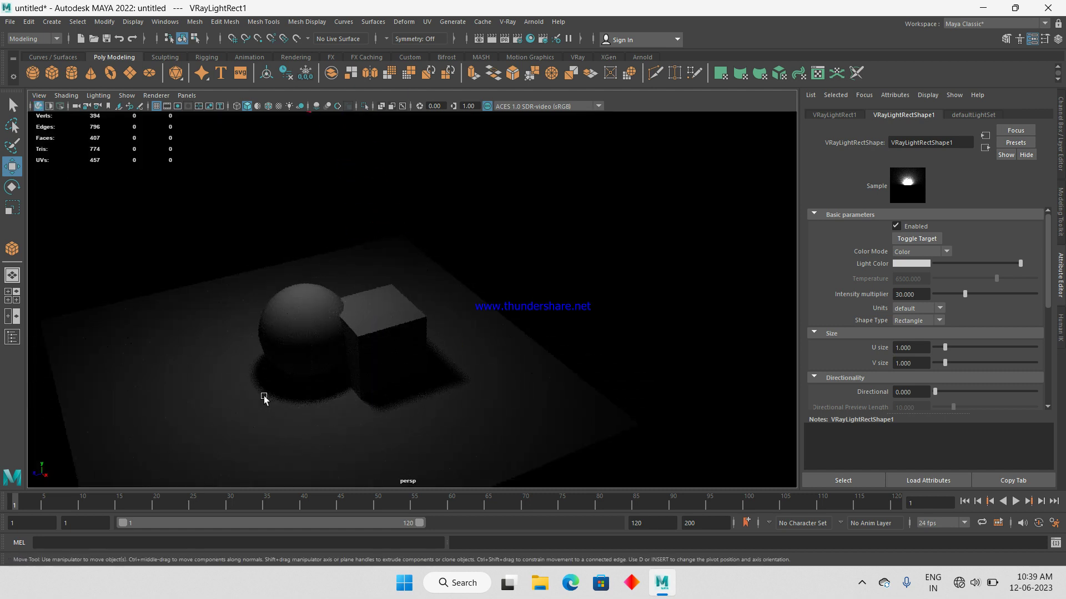
left_click_drag(245, 378, 319, 340, "alt")
key("r")
left_click_drag(336, 189, 331, 438)
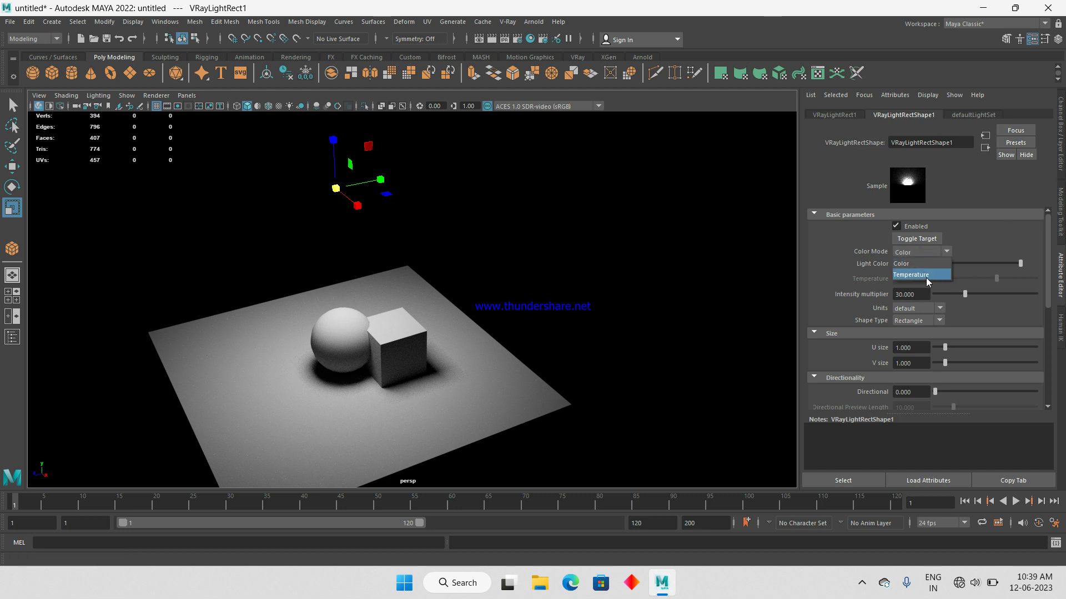
- Switch the rect light's Color Mode to Temperature, trying 3500 and 4500 before settling on 6500
left_click(926, 276)
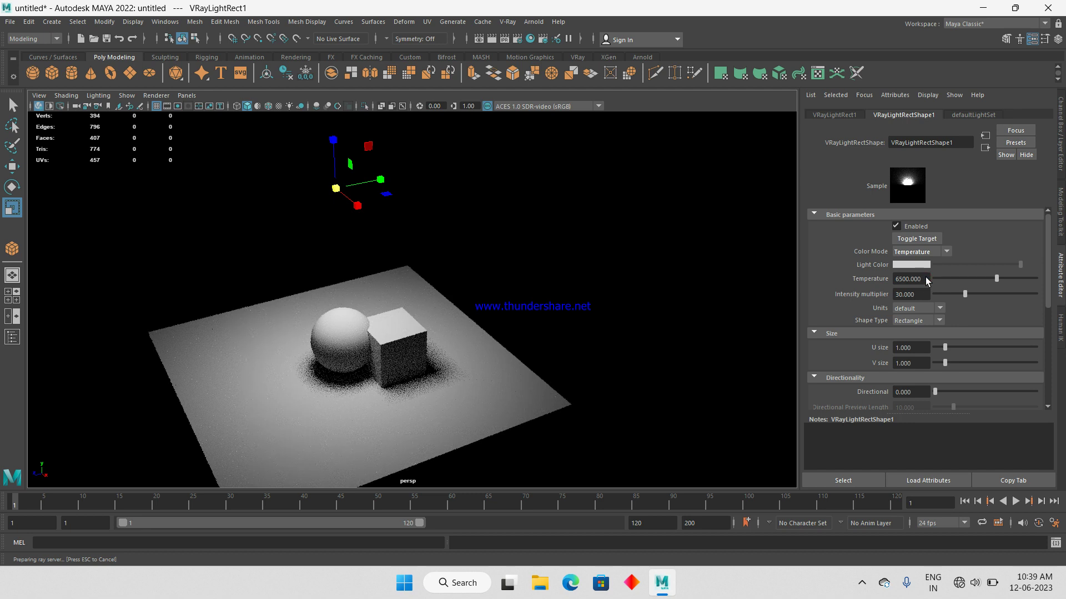
left_click(927, 279)
left_click_drag(926, 281, 886, 275)
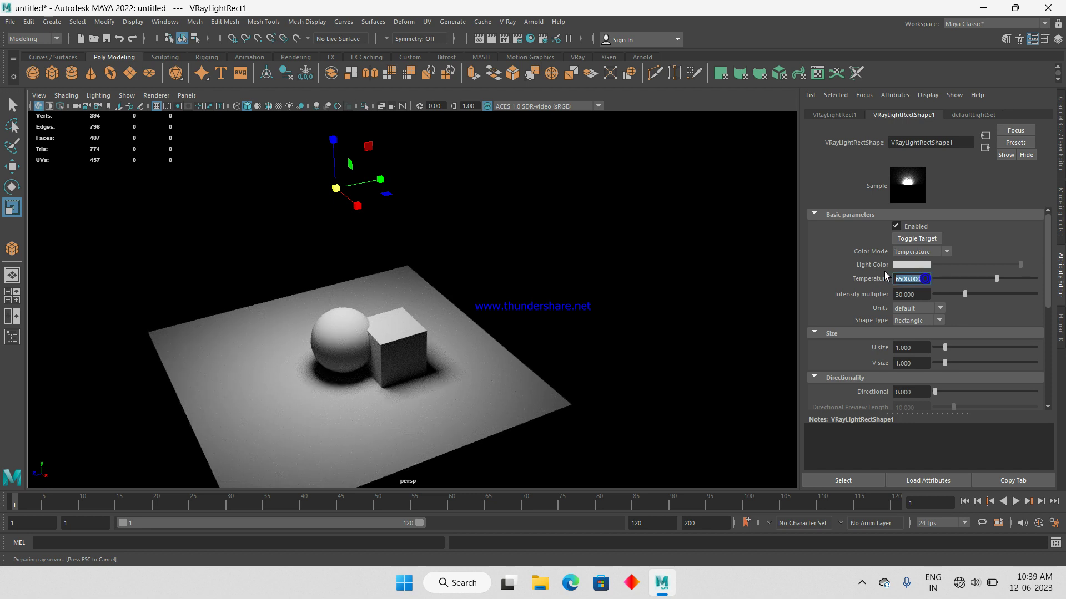
type("35")
key("Return")
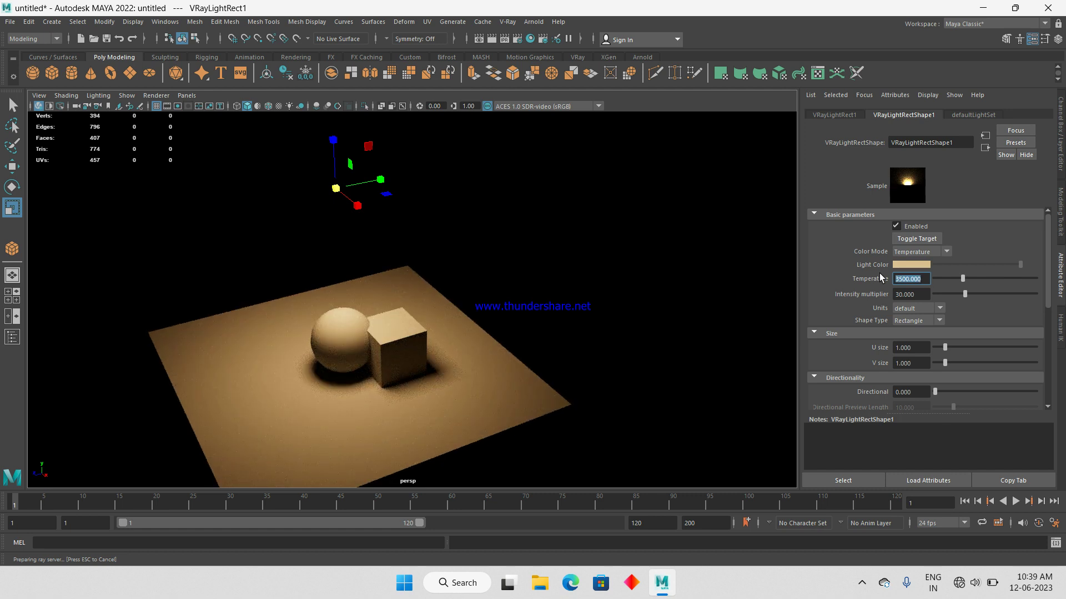
type("45")
key("Return")
type("65")
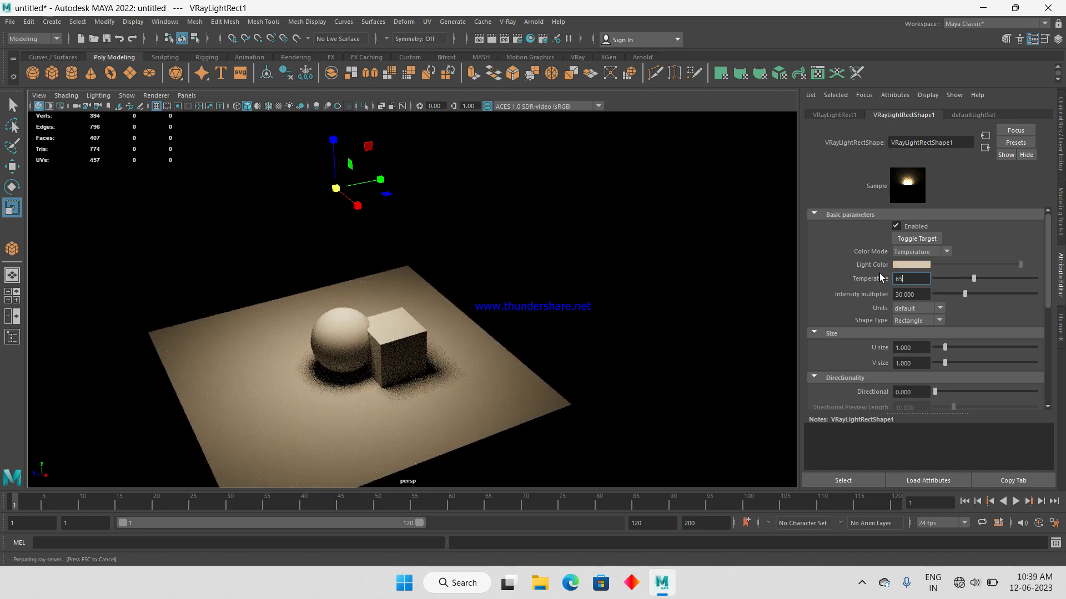
key("Return")
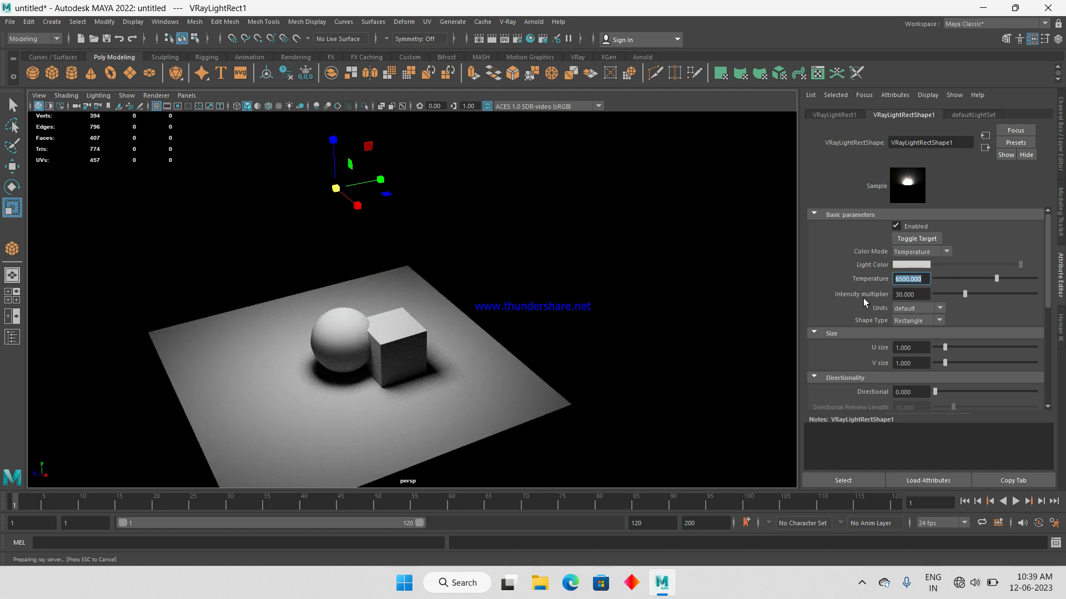
left_click(912, 309)
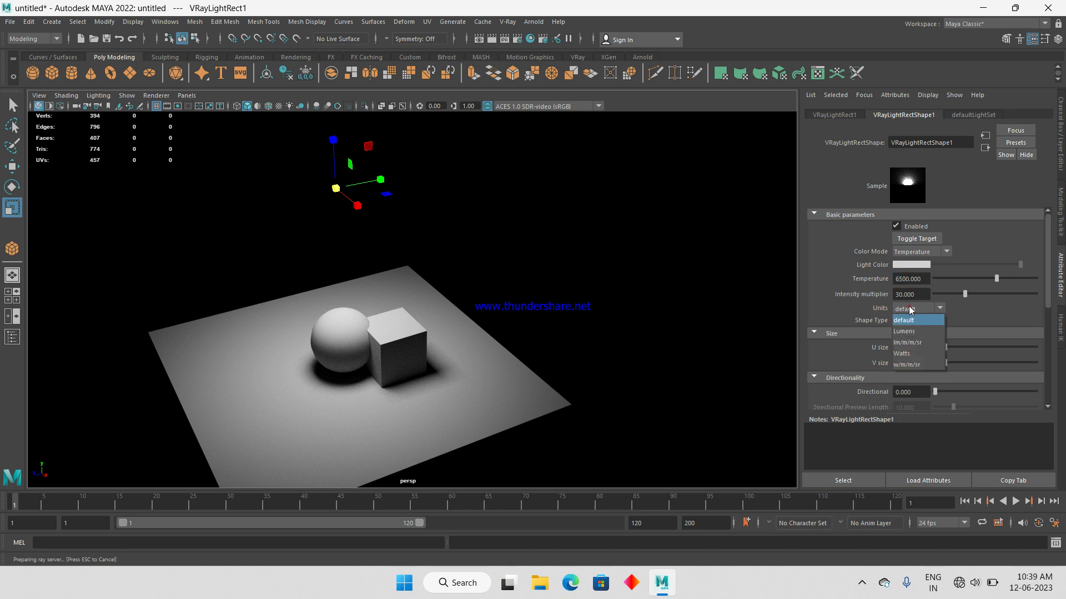
- Set the rect light's Units to Watts with an Intensity multiplier of 5
left_click(915, 357)
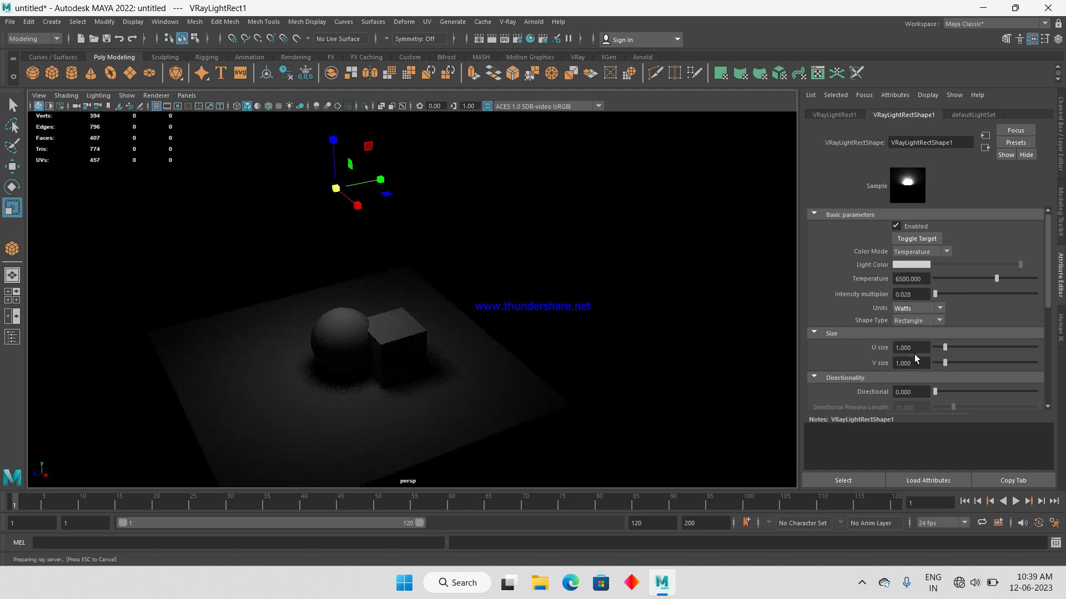
double_click(896, 294)
type("5")
key("Return")
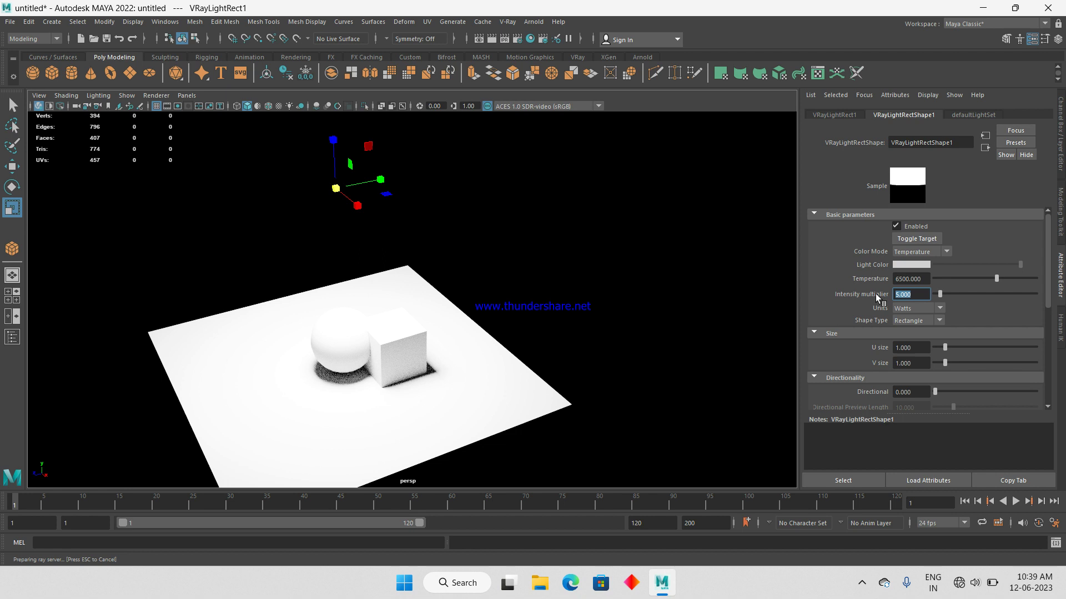
- Stop V-Ray IPR, reselect the rectangle light and clear its U size value
left_click(392, 282)
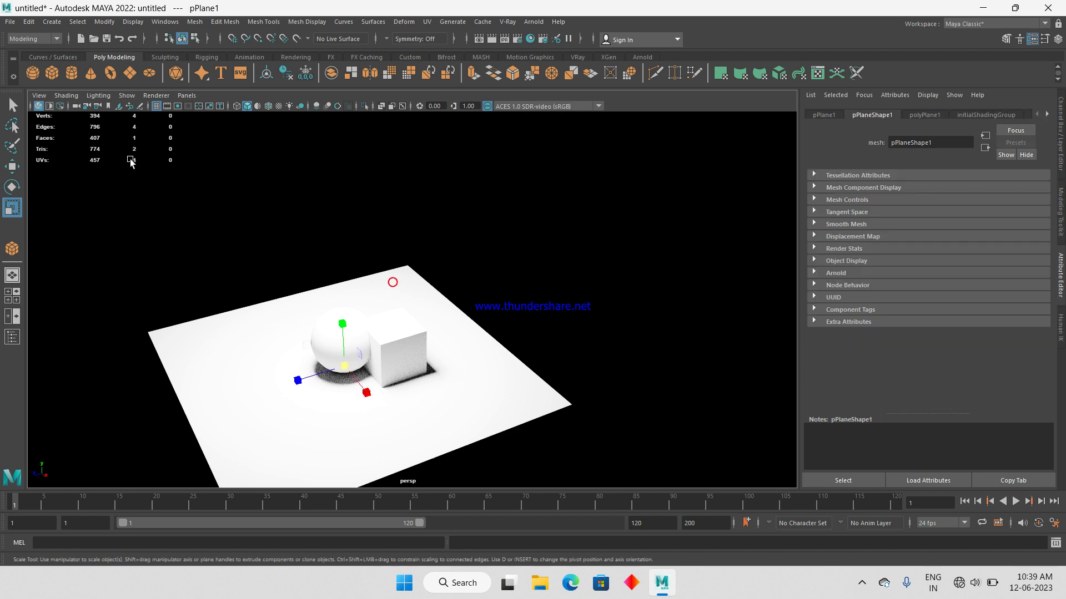
left_click(39, 106)
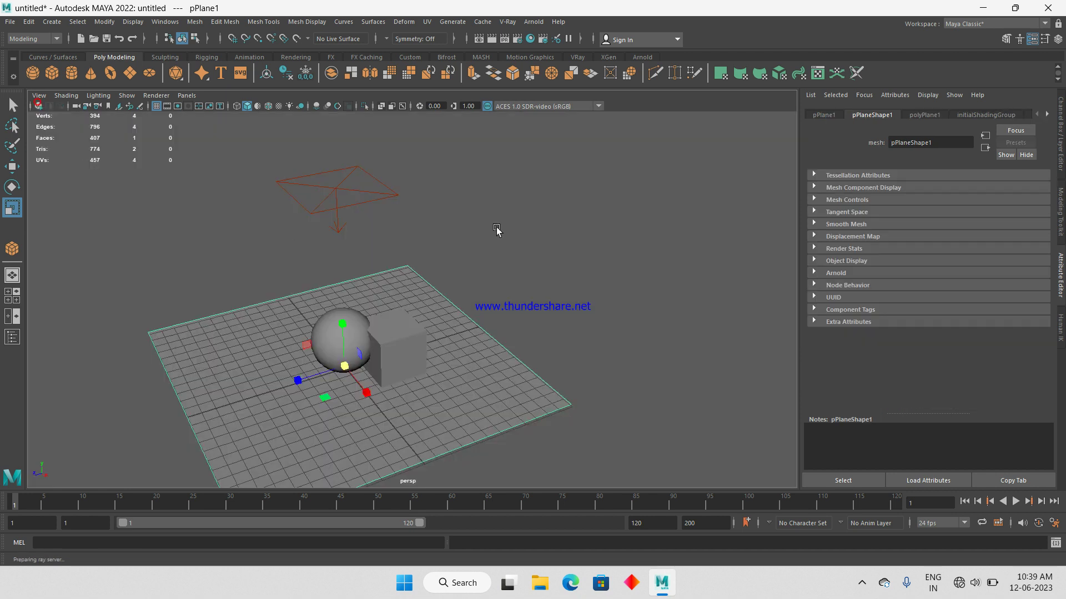
left_click(363, 195)
left_click(922, 346)
key("BackSpace")
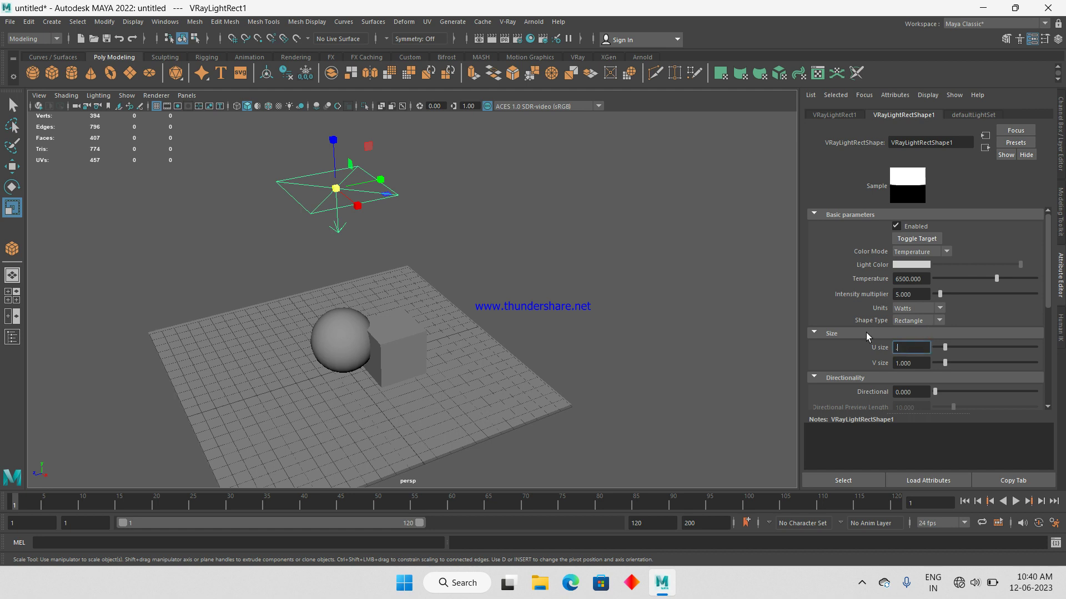
type(".2")
- Set the rect light's U and V size to 0.2 and briefly preview it in IPR
key("Tab")
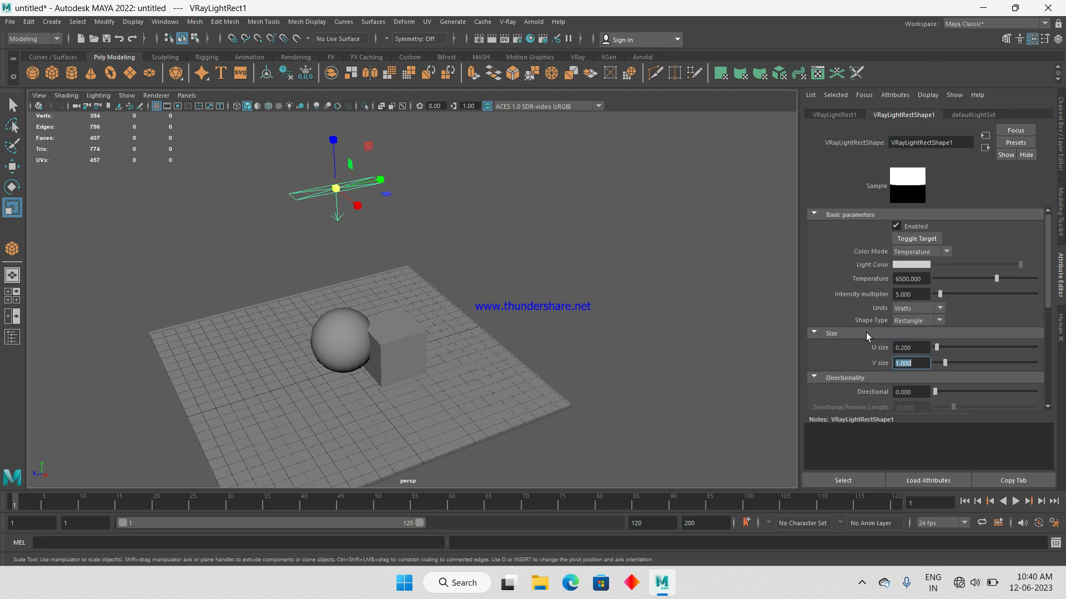
type(".2")
key("Tab")
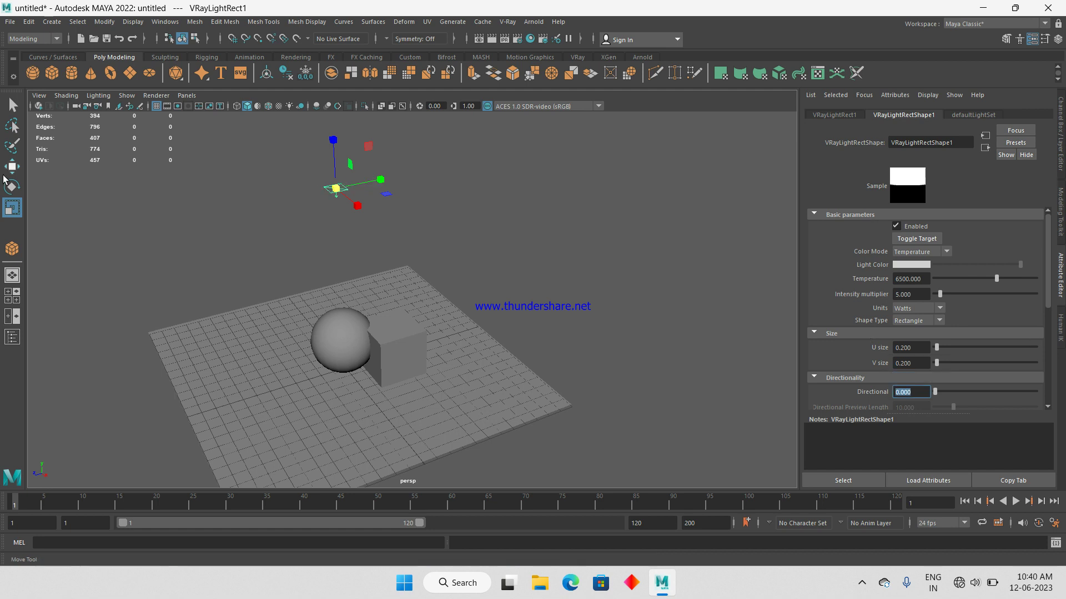
left_click(37, 106)
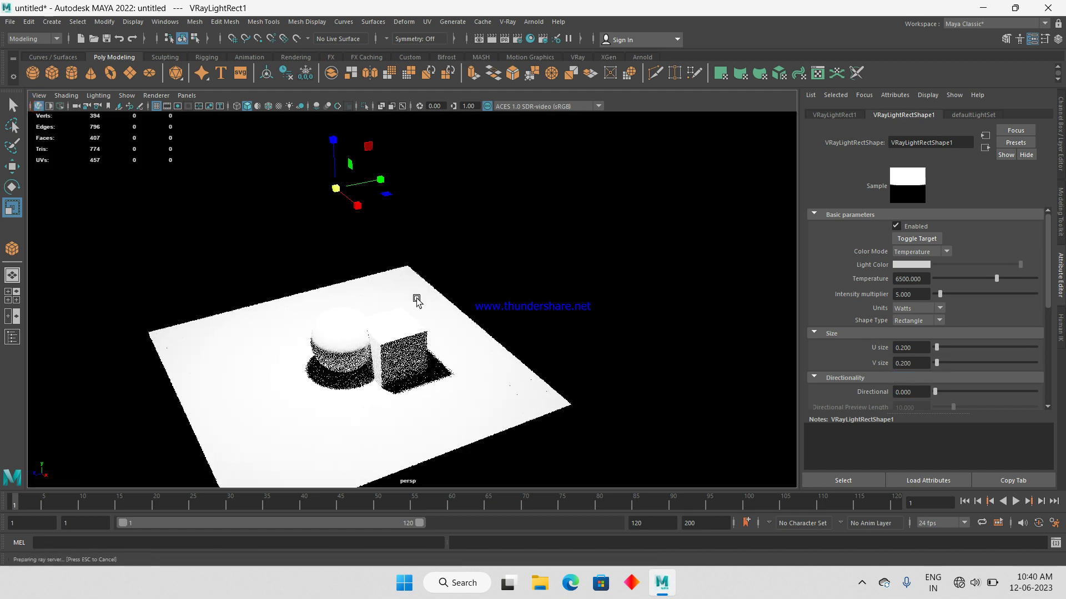
left_click(37, 107)
- Raise the light high above the sphere and cube, then restart V-Ray IPR
scroll(388, 250, "down", 5)
middle_click_drag(388, 205, 389, 288, "alt")
key("w")
left_click_drag(387, 289, 388, 112)
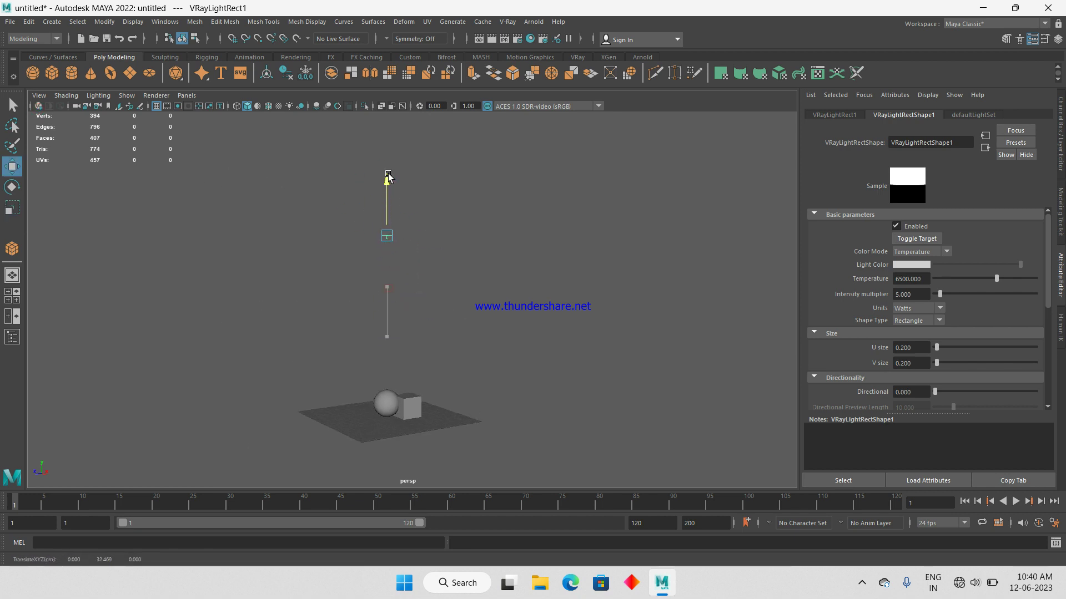
left_click(37, 106)
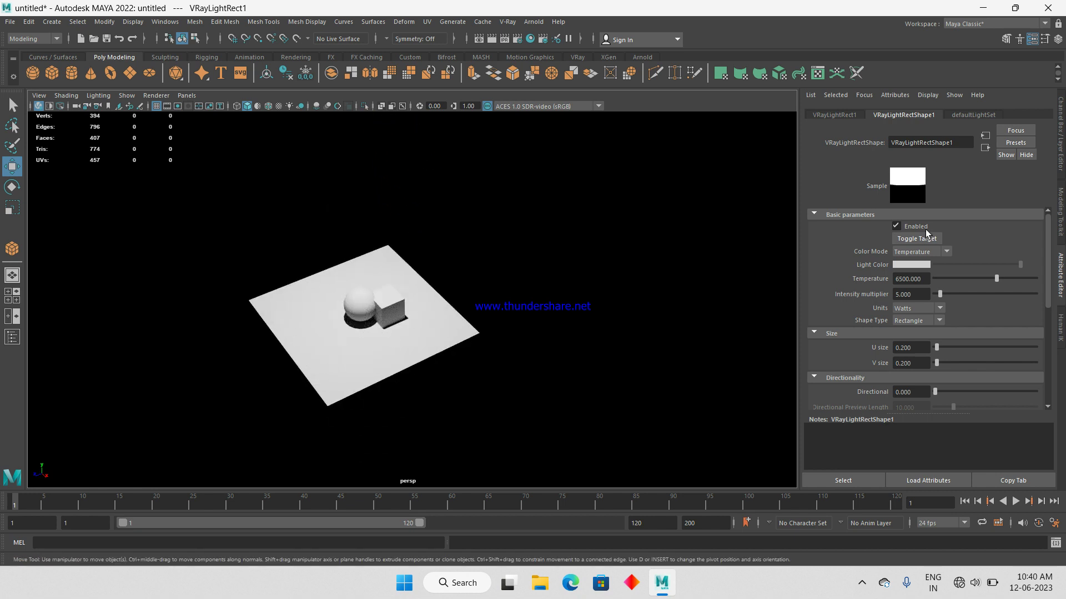
- Change the rect light's shape to Disc and stop the live render preview
left_click(930, 318)
left_click(923, 341)
left_click_drag(633, 237, 625, 211, "alt")
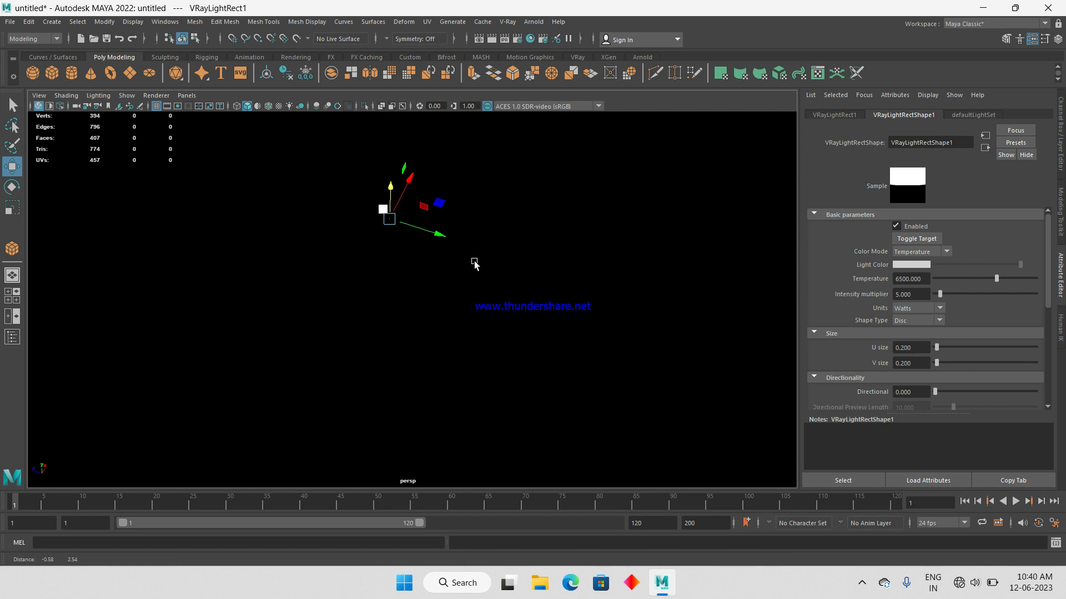
left_click(39, 106)
- Raise the rect light higher above the scene and enlarge it about tenfold
mouse_move(459, 321)
middle_mouse_down("alt")
mouse_move(442, 248)
mouse_move(435, 313)
middle_mouse_up("alt")
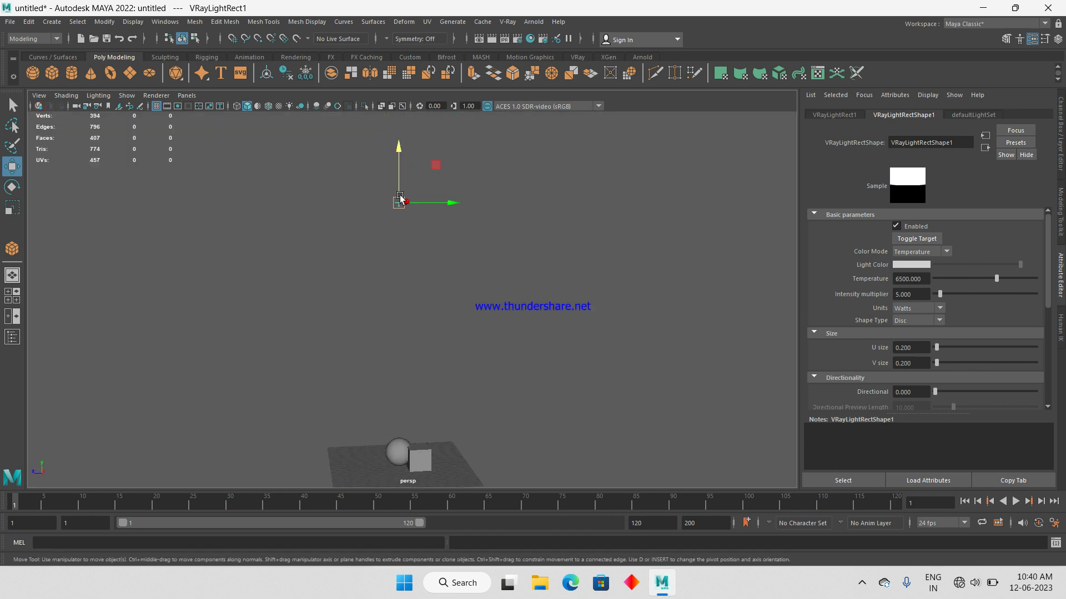
mouse_move(400, 148)
left_mouse_down()
mouse_move(411, 288)
mouse_move(402, 337)
left_mouse_up()
key("r")
left_click_drag(388, 276, 495, 324)
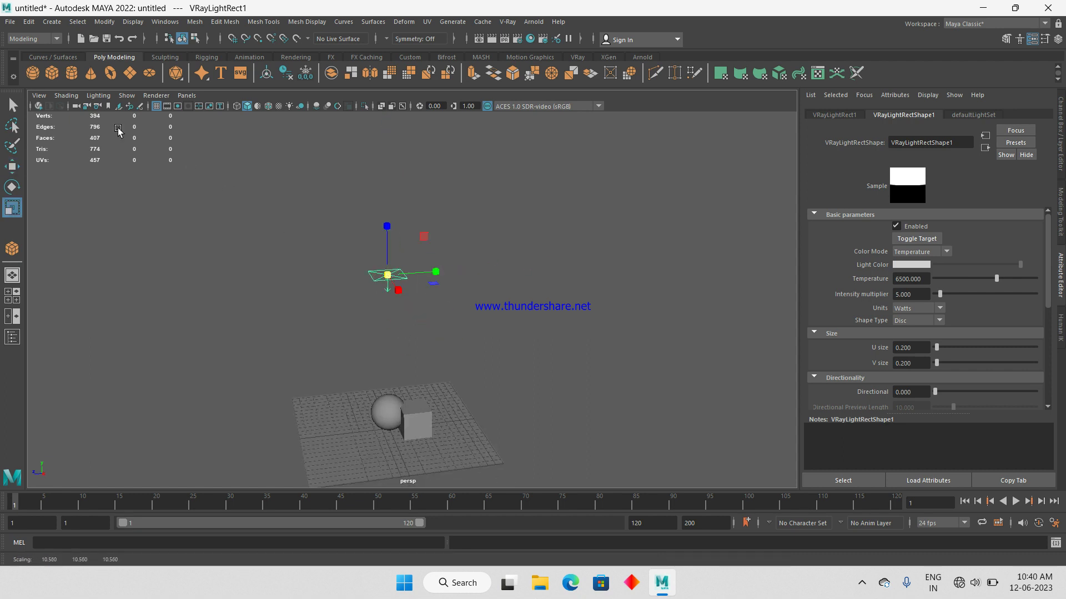
- Lower the light's Intensity multiplier to 1 while previewing in V-Ray Viewport IPR
left_click(39, 106)
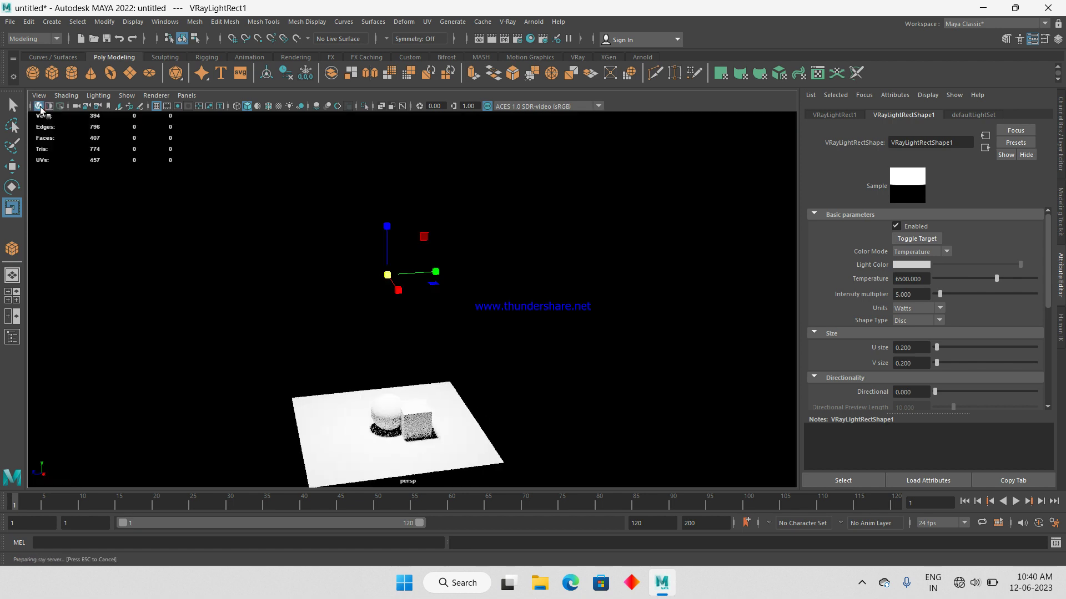
left_click(919, 298)
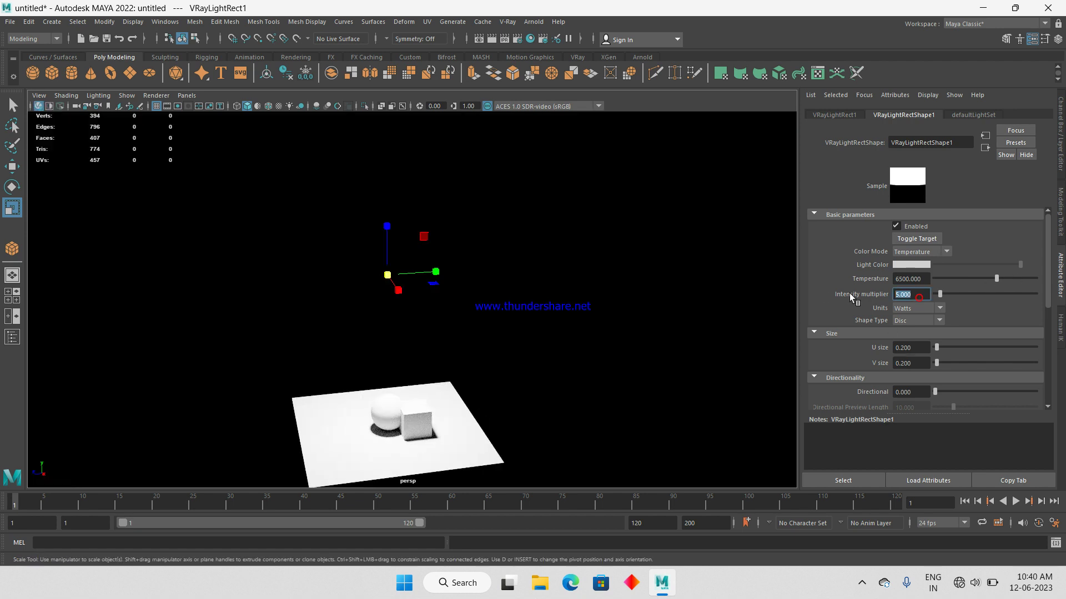
type("1")
key("Return")
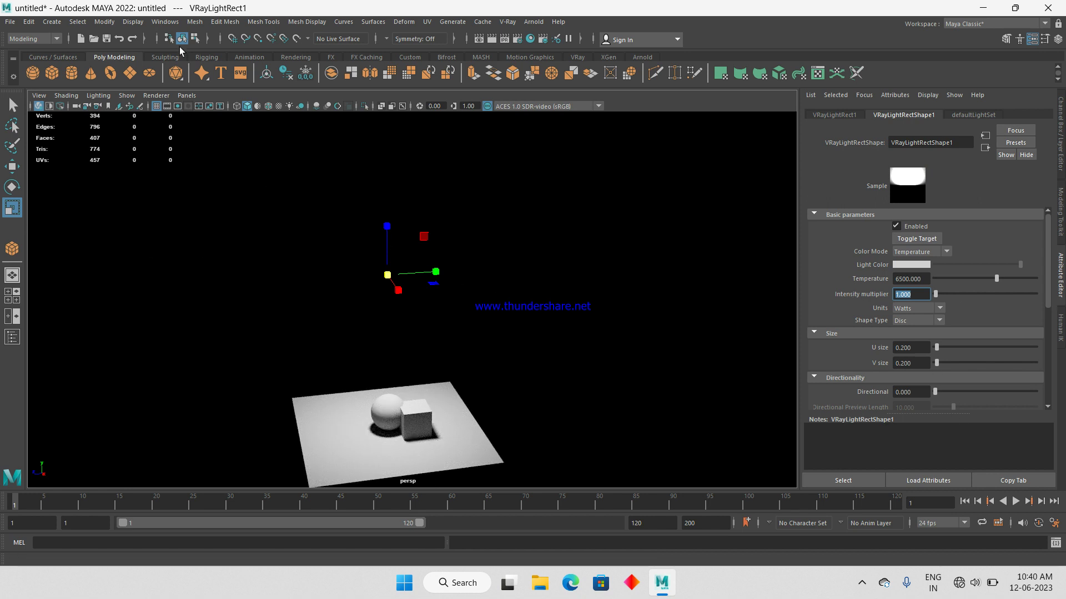
left_click(38, 106)
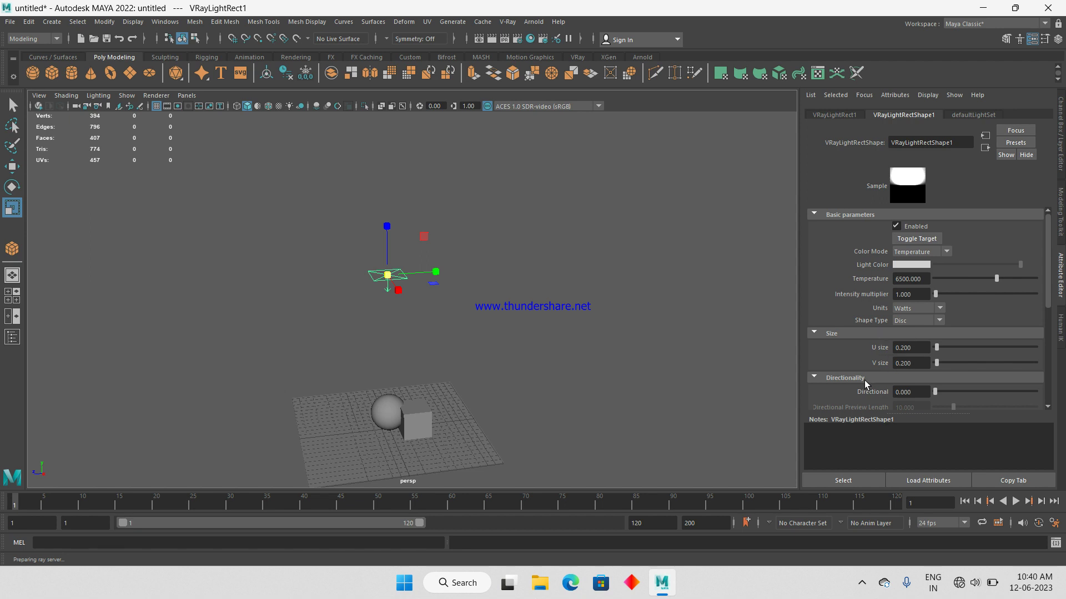
- Set the rect light's Directional value to 0.917 while checking it in IPR
scroll(940, 330, "down", 2)
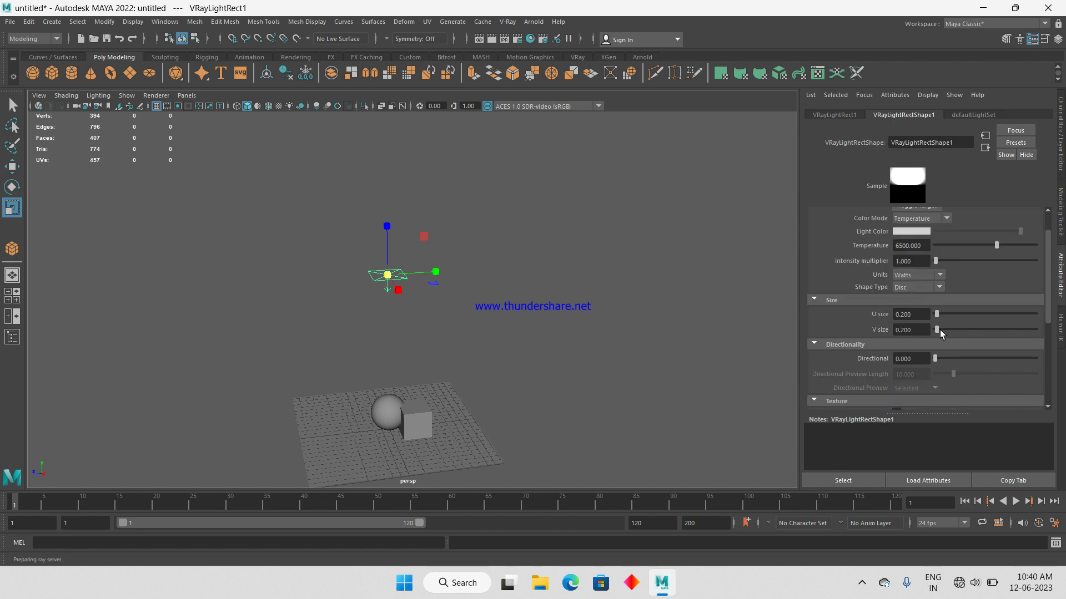
left_click_drag(940, 358, 1014, 384)
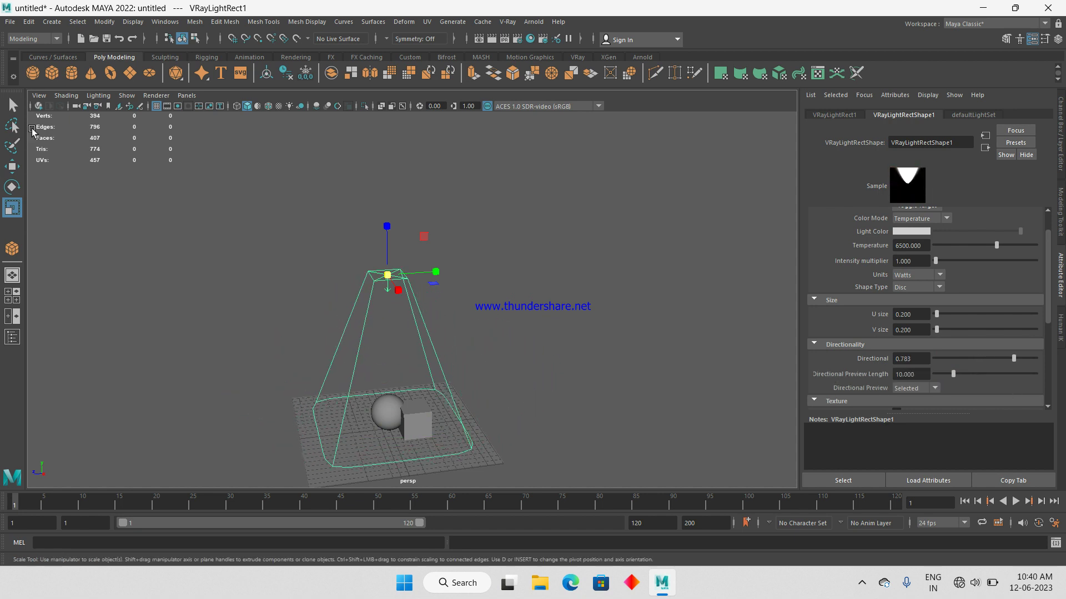
left_click(39, 106)
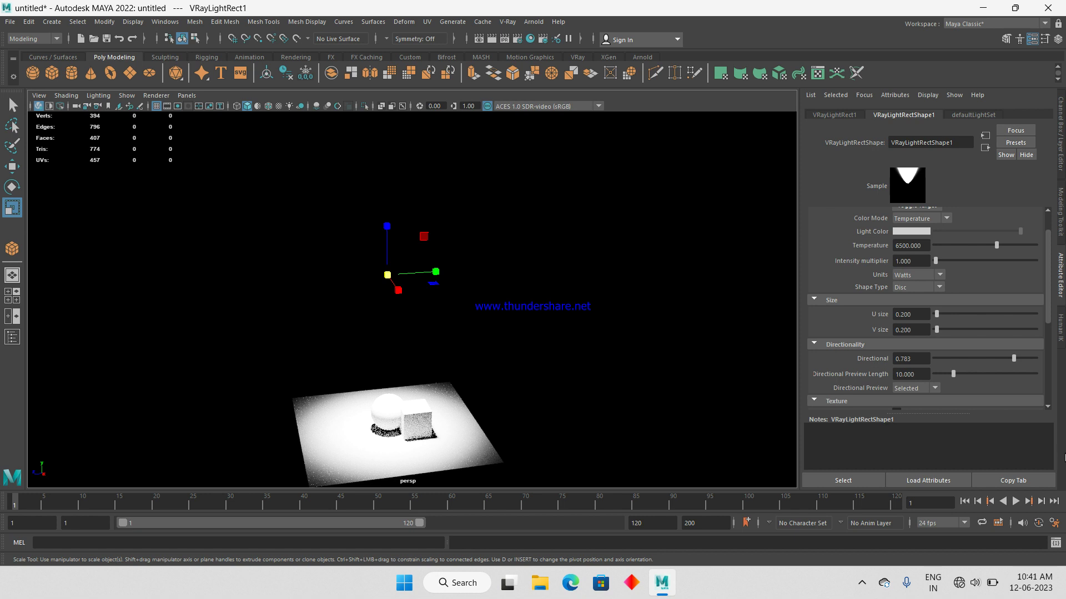
left_click(1028, 358)
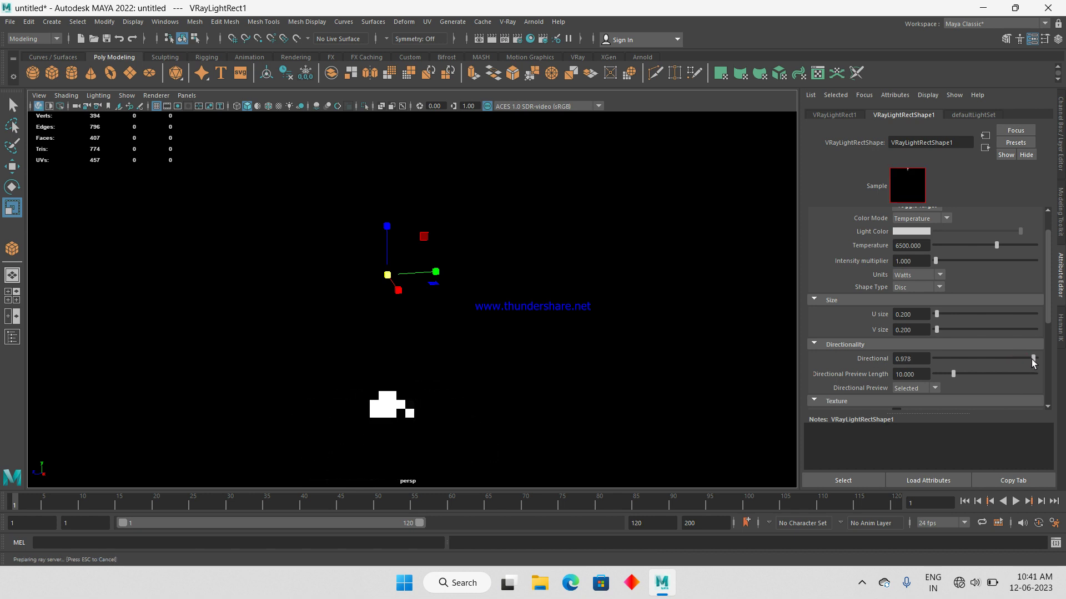
left_click_drag(1027, 361, 1025, 362)
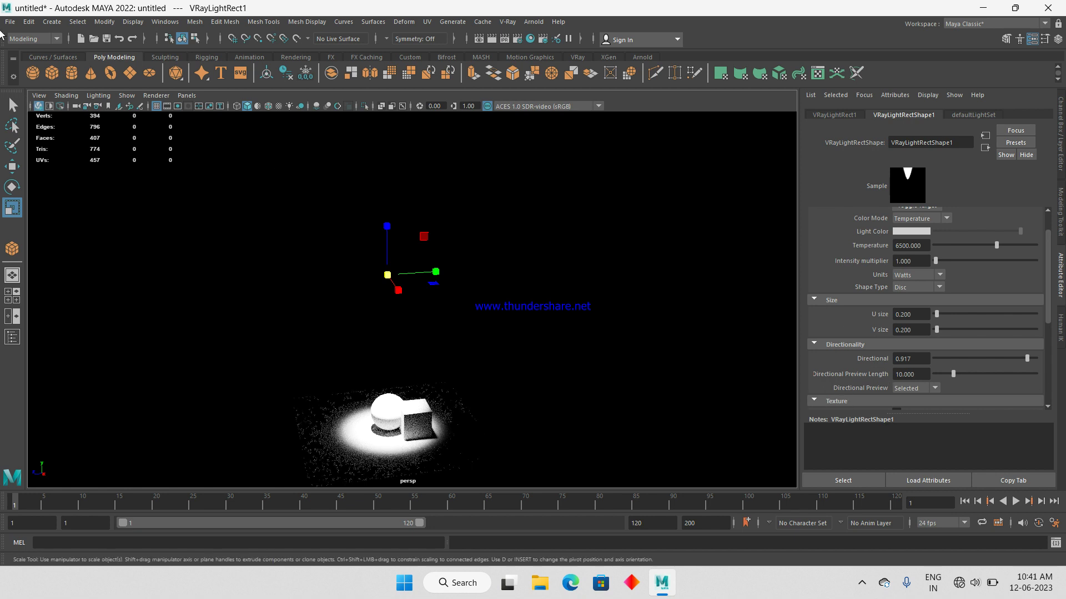
left_click(38, 105)
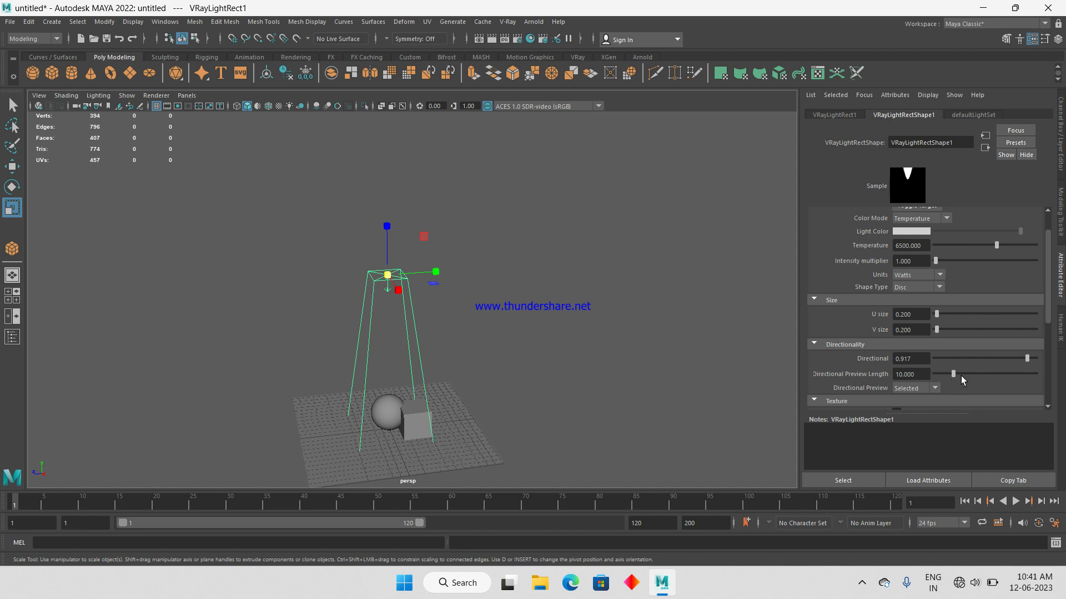
- Lengthen the Directional Preview Length and expand the light's Options section
mouse_move(959, 375)
left_mouse_down()
mouse_move(986, 375)
mouse_move(936, 398)
left_mouse_up()
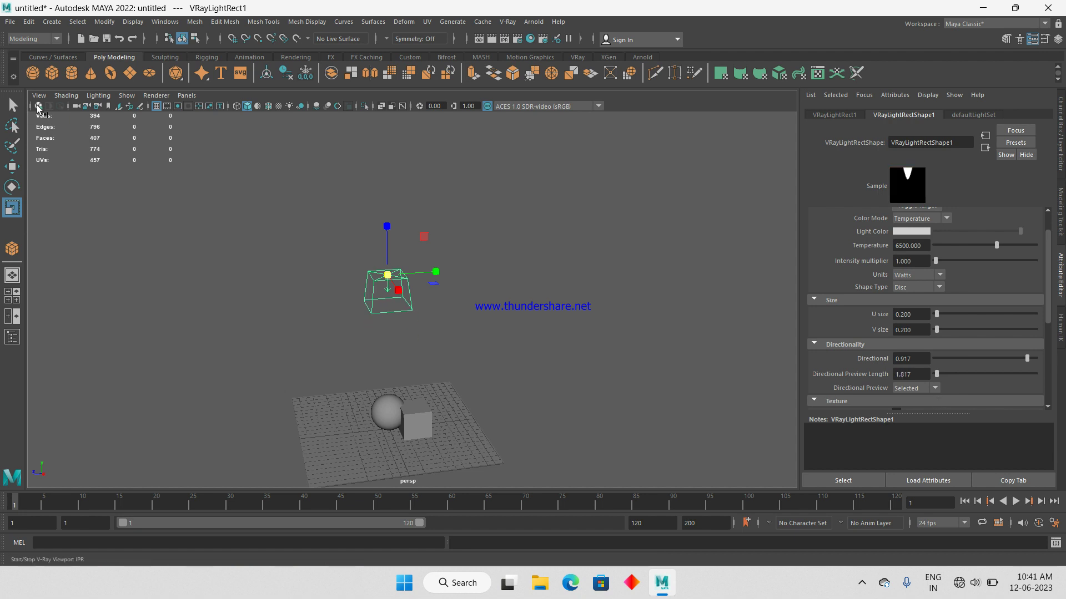
left_click(38, 105)
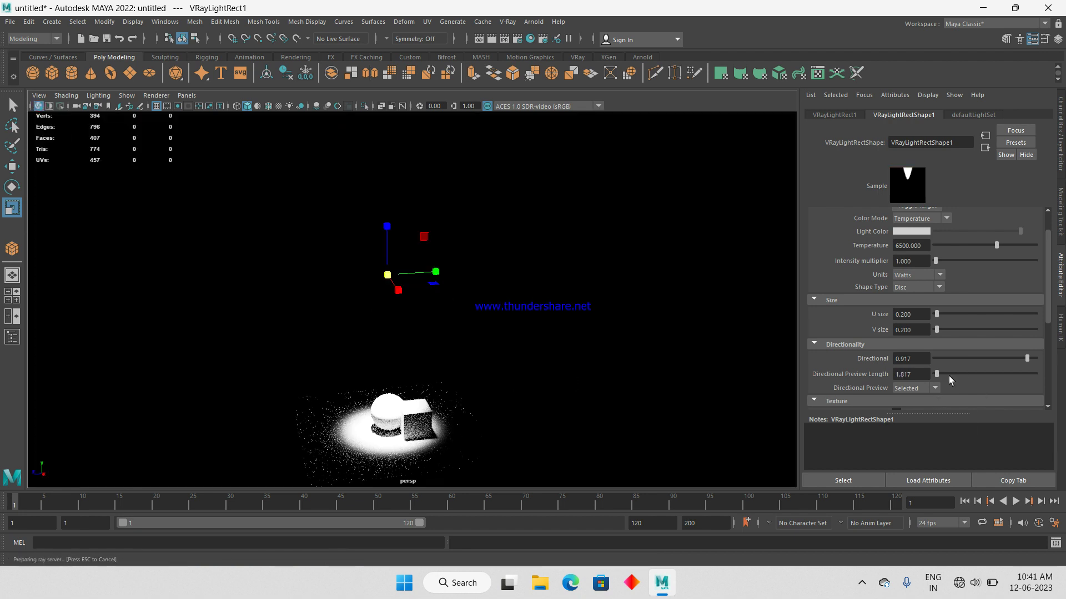
mouse_move(937, 375)
left_mouse_down()
mouse_move(1004, 388)
mouse_move(956, 386)
left_mouse_up()
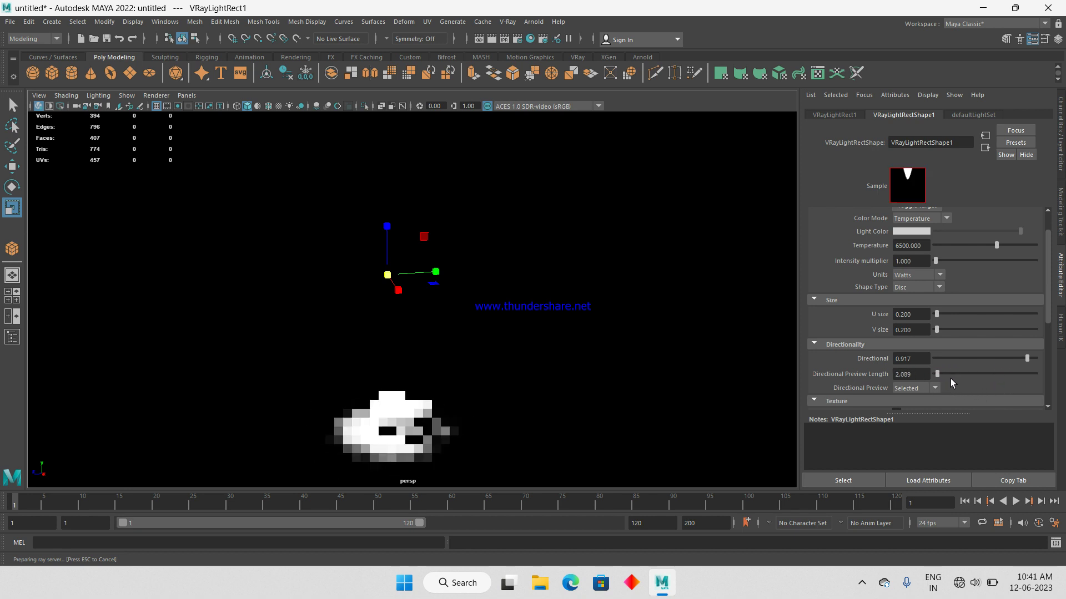
scroll(958, 323, "down", 3)
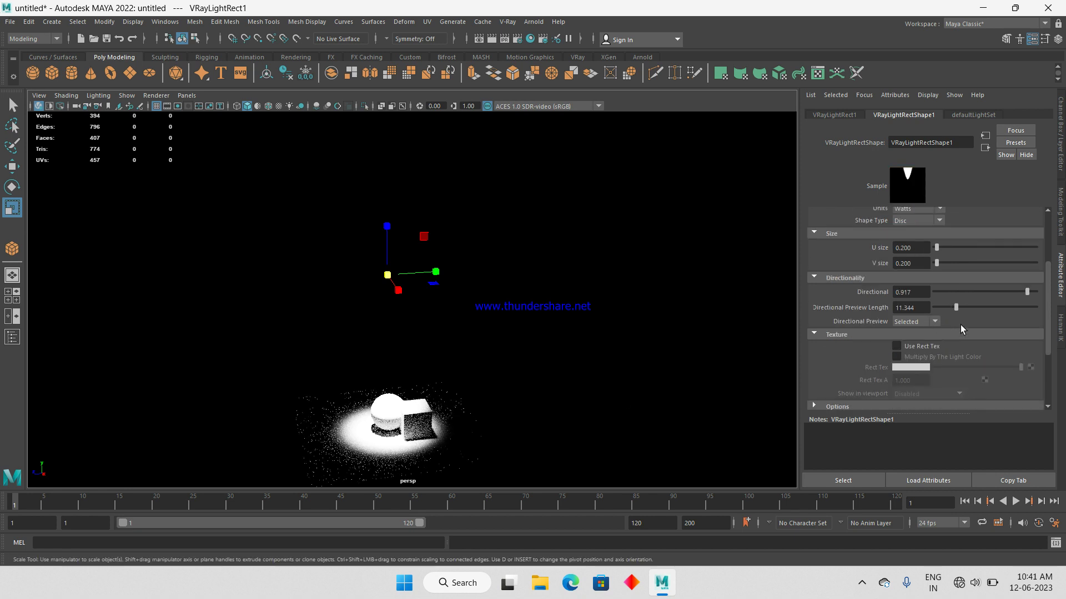
scroll(960, 325, "down", 2)
scroll(960, 328, "down", 1)
left_click(868, 306)
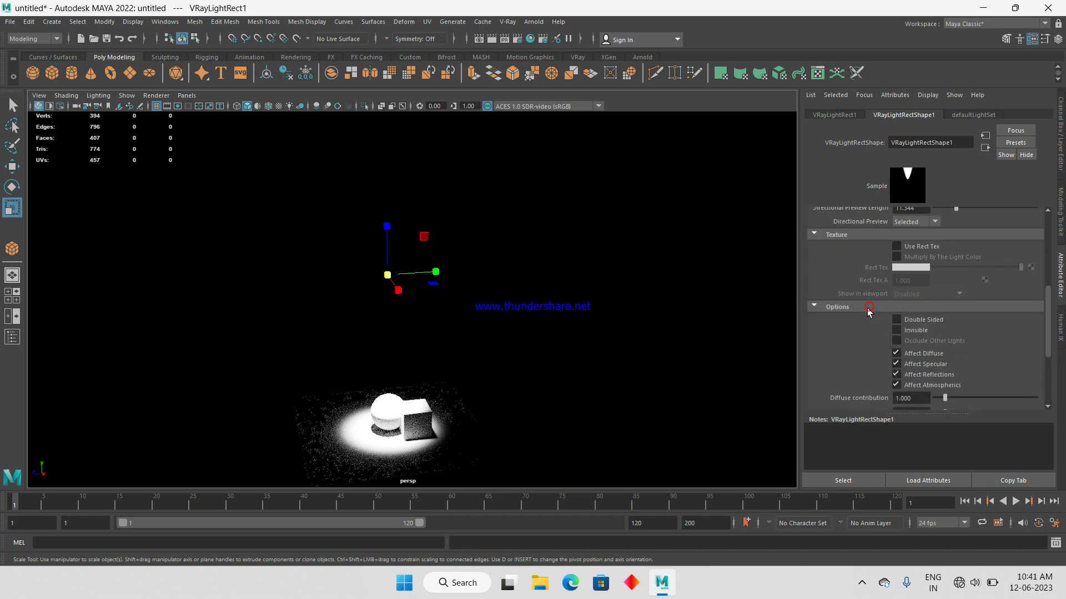
left_click(38, 106)
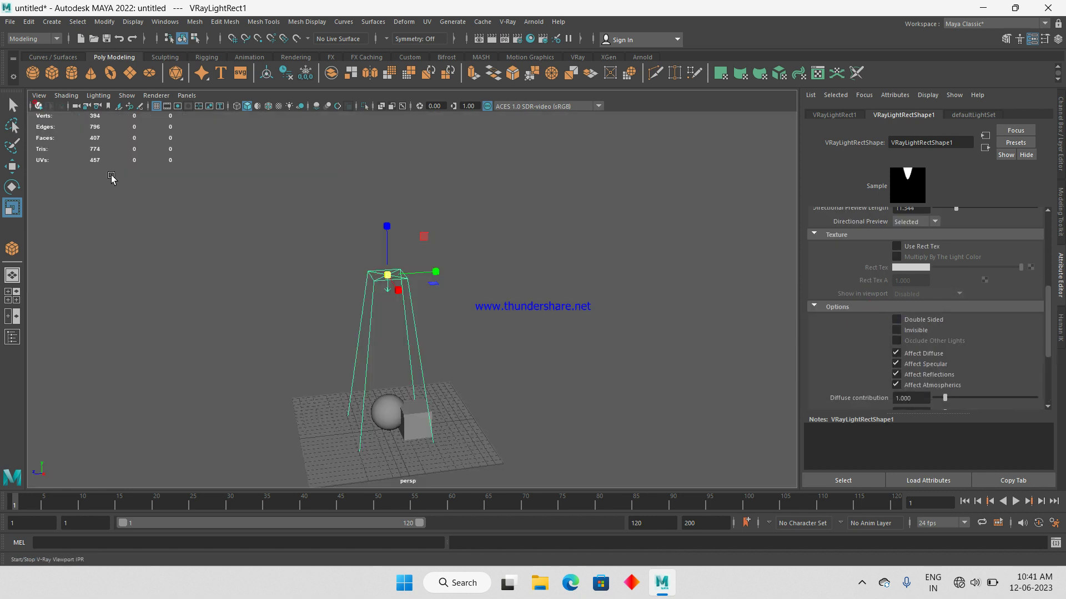
- Duplicate the ground plane and move the copy high above the light
left_click(482, 439)
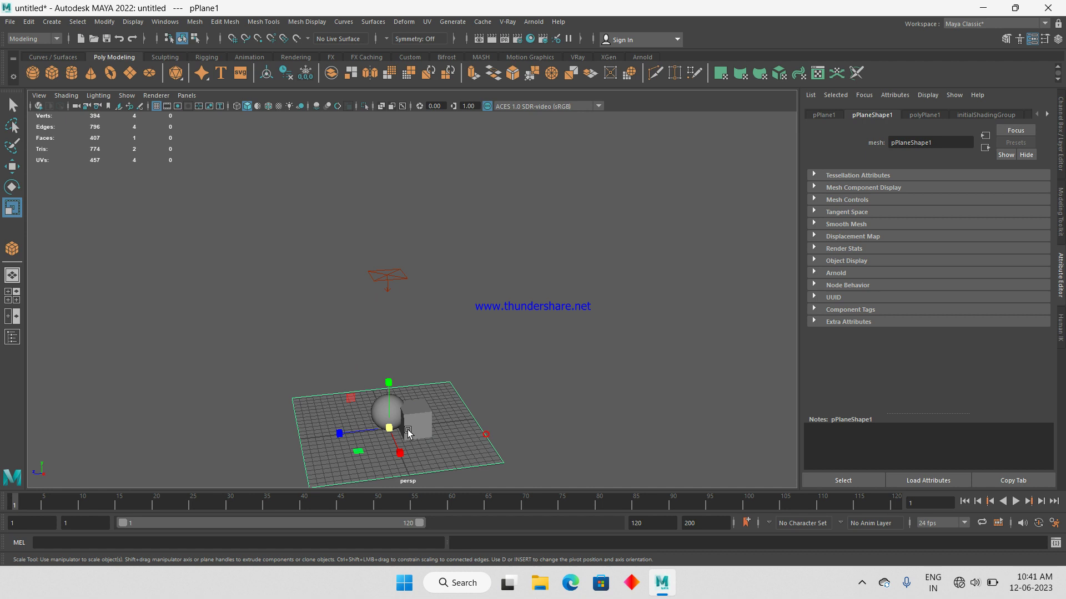
key("w")
key("ctrl+d")
left_click_drag(389, 360, 387, 134)
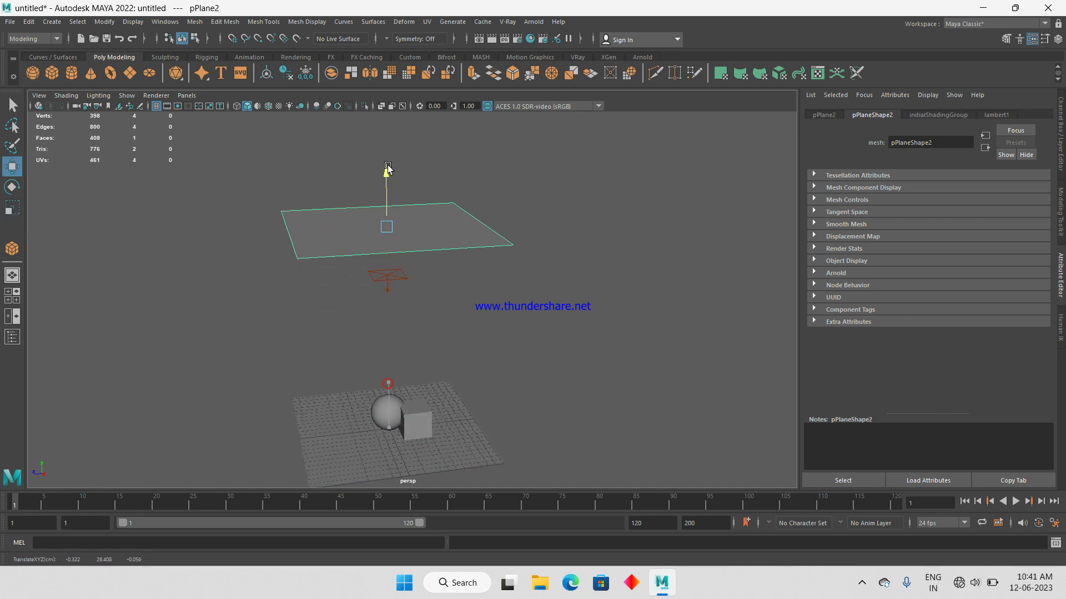
key("7")
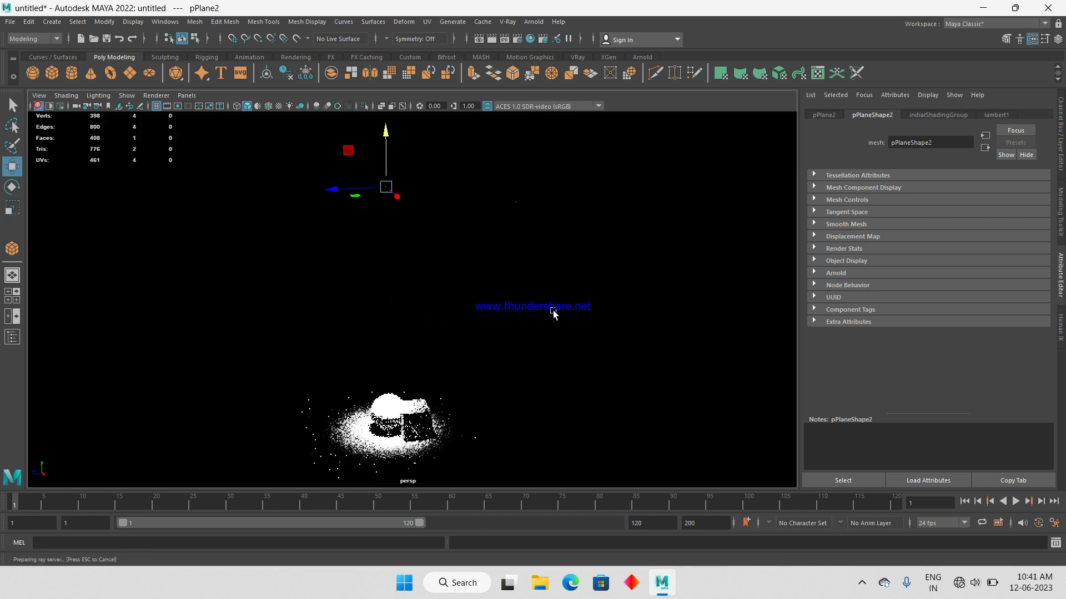
left_click_drag(505, 286, 471, 222, "alt")
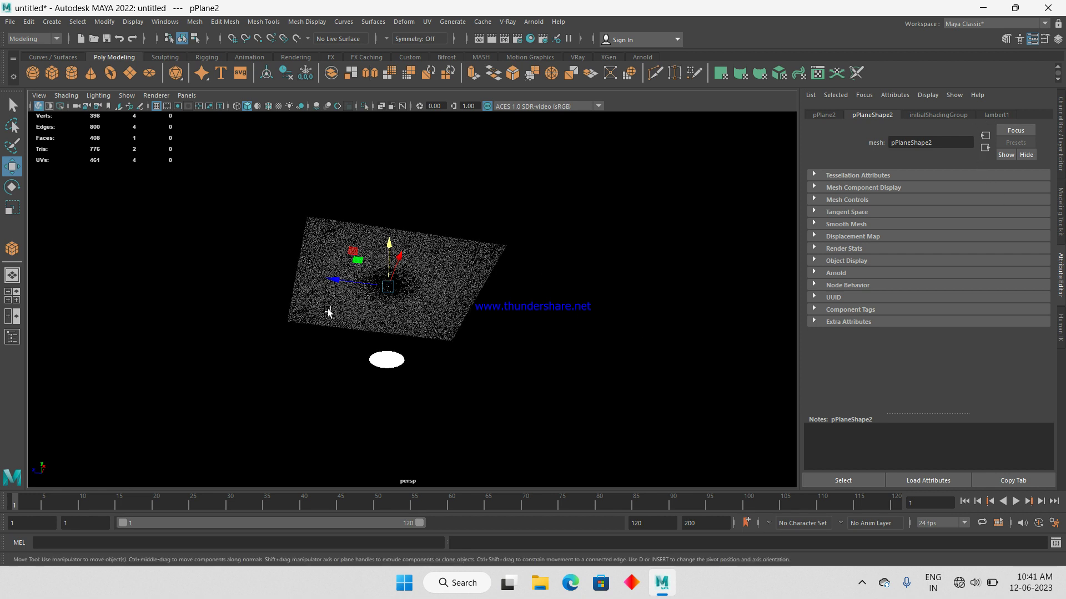
- Select the rect light in the front view and make it Double Sided
key("space")
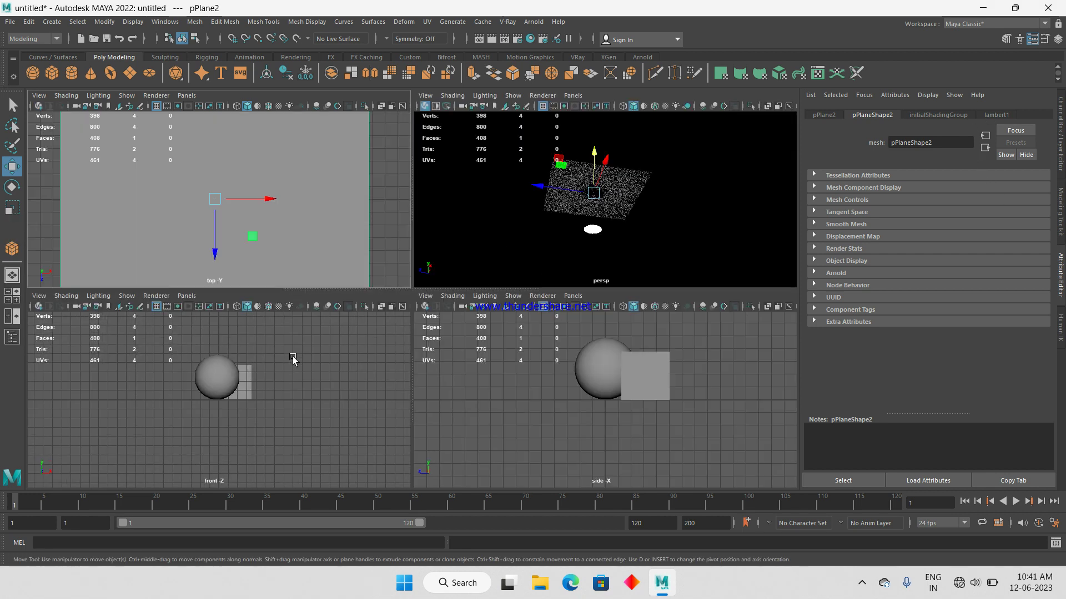
right_click_drag(290, 362, 290, 463, "alt")
left_click(337, 446)
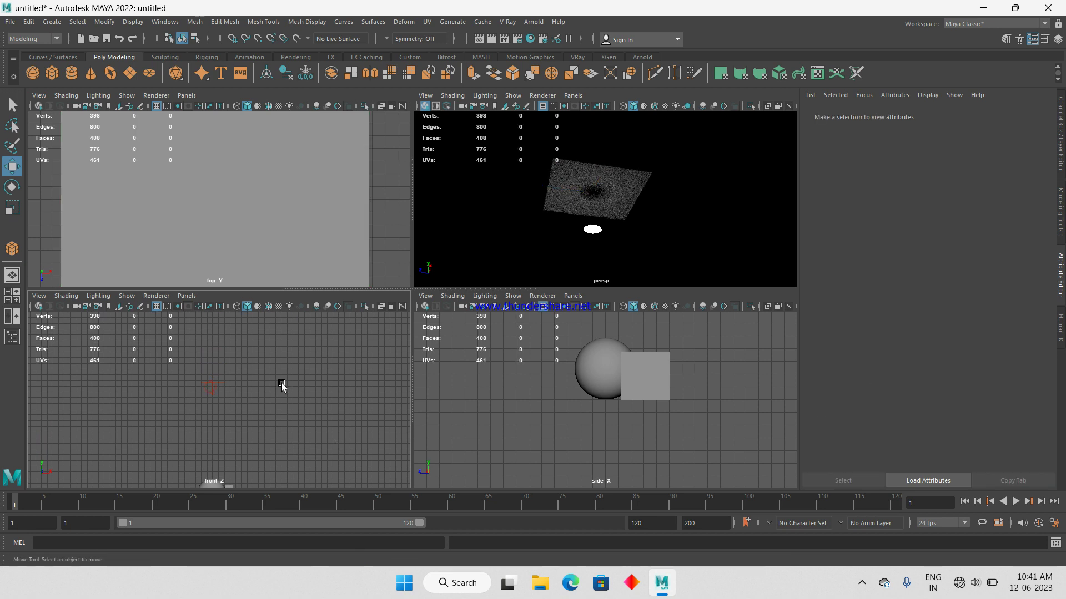
left_click_drag(207, 391, 207, 392)
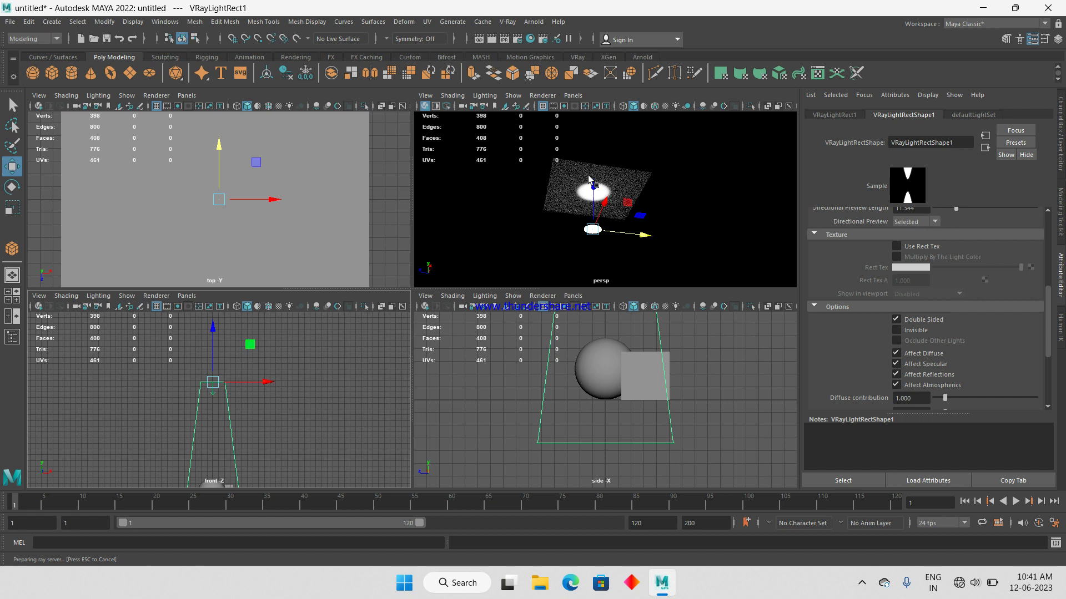
left_click(896, 320)
key("space")
mouse_move(505, 321)
left_mouse_down("alt")
mouse_move(402, 289)
mouse_move(420, 382)
mouse_move(403, 368)
left_mouse_up("alt")
- Nudge the cube slightly right, then select the rect light together with the cube
left_click(406, 349)
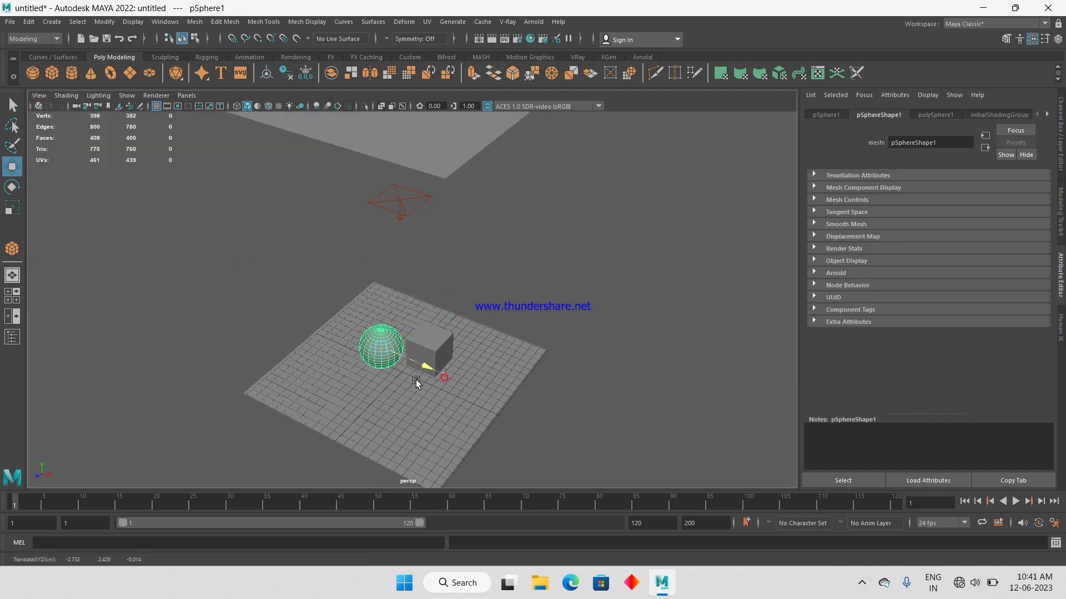
left_click(442, 356)
left_click_drag(479, 367, 496, 367)
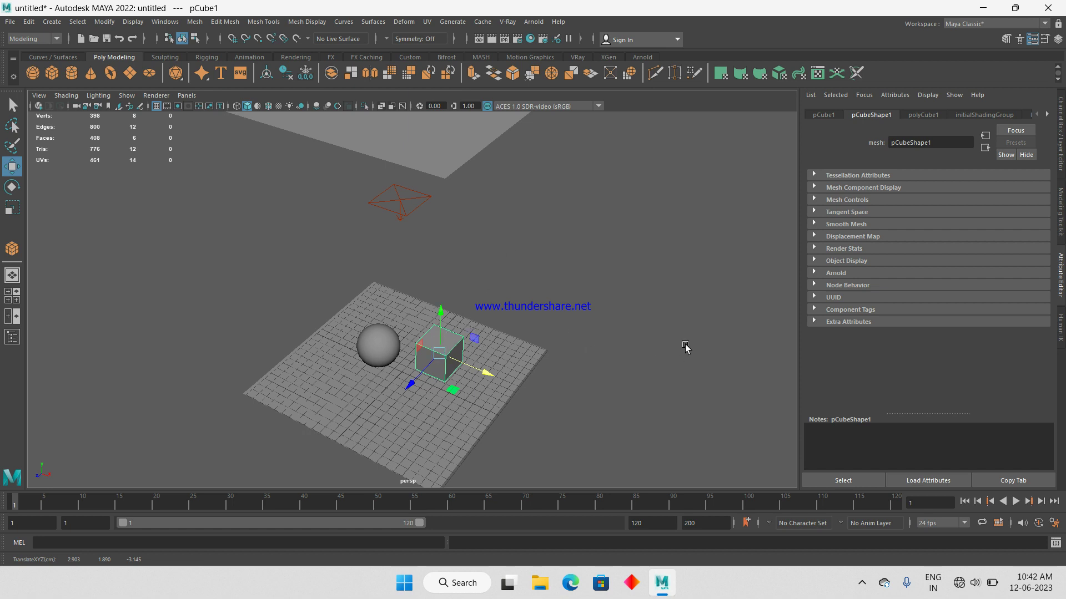
left_click(407, 217)
left_click(449, 341)
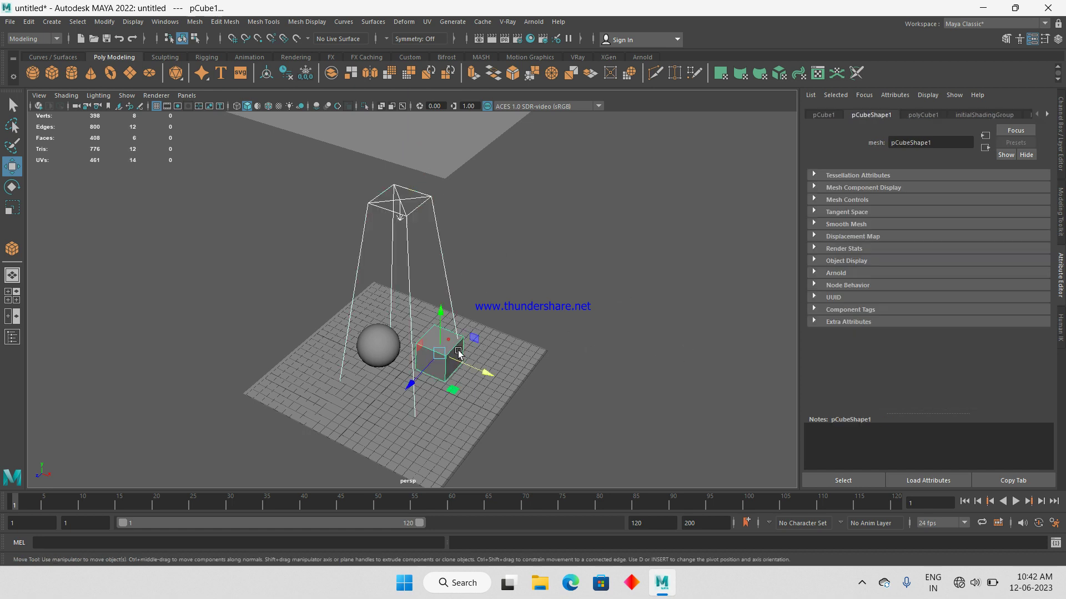
- In the Rendering menu set, stop the light illuminating the cube and preview in IPR
left_click(33, 38)
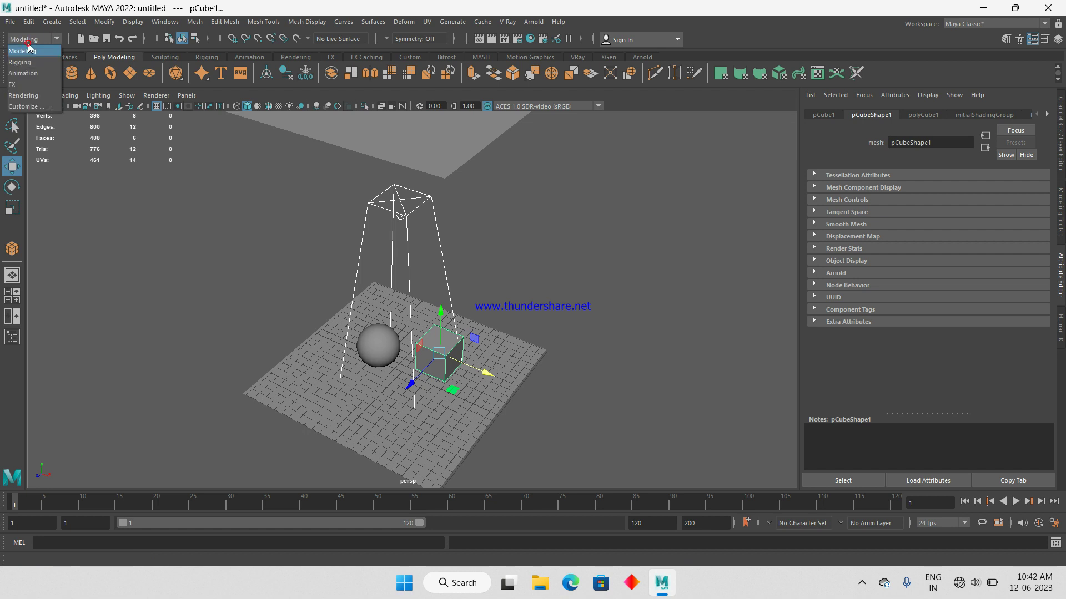
left_click(25, 95)
left_click(216, 23)
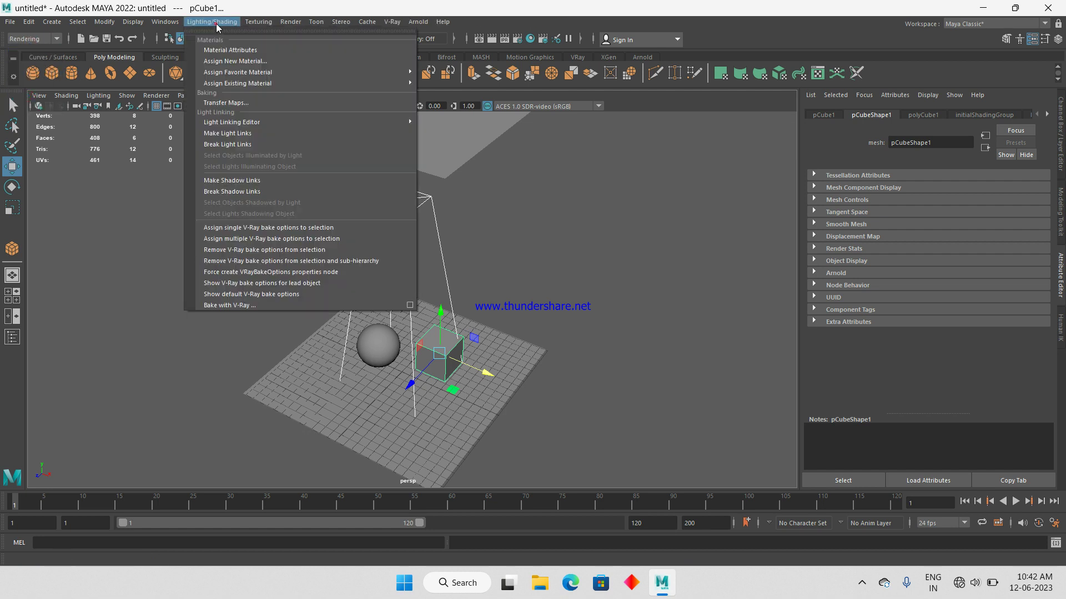
left_click(235, 146)
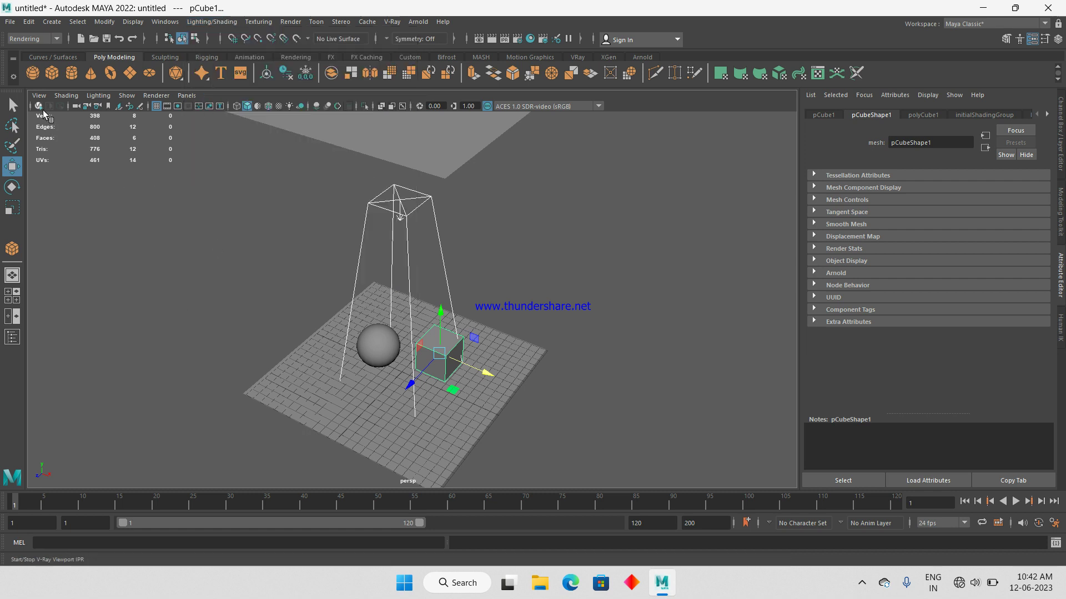
left_click(38, 105)
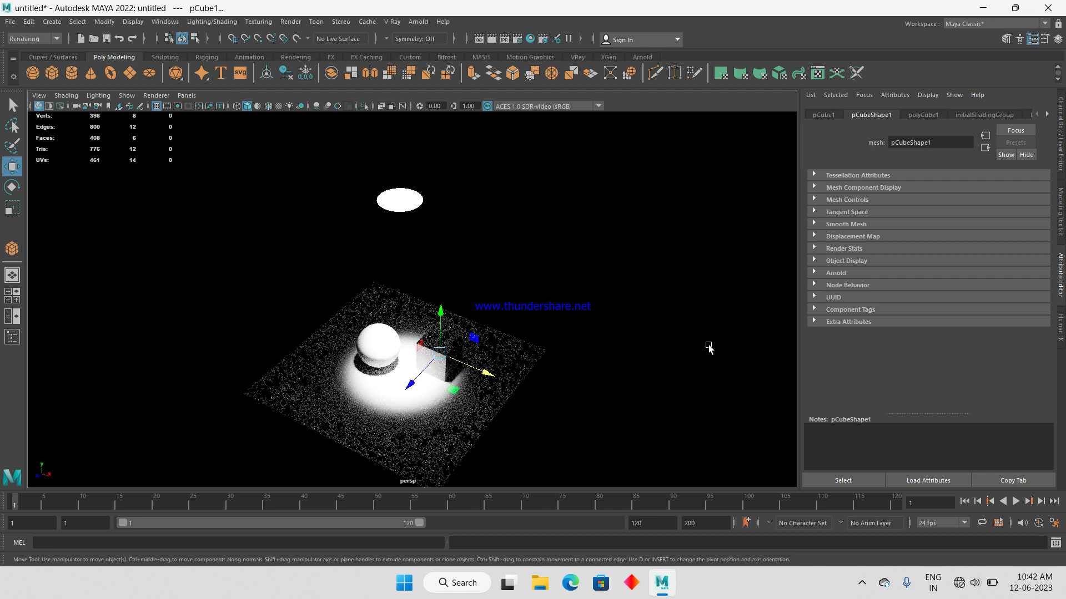
left_click(586, 304)
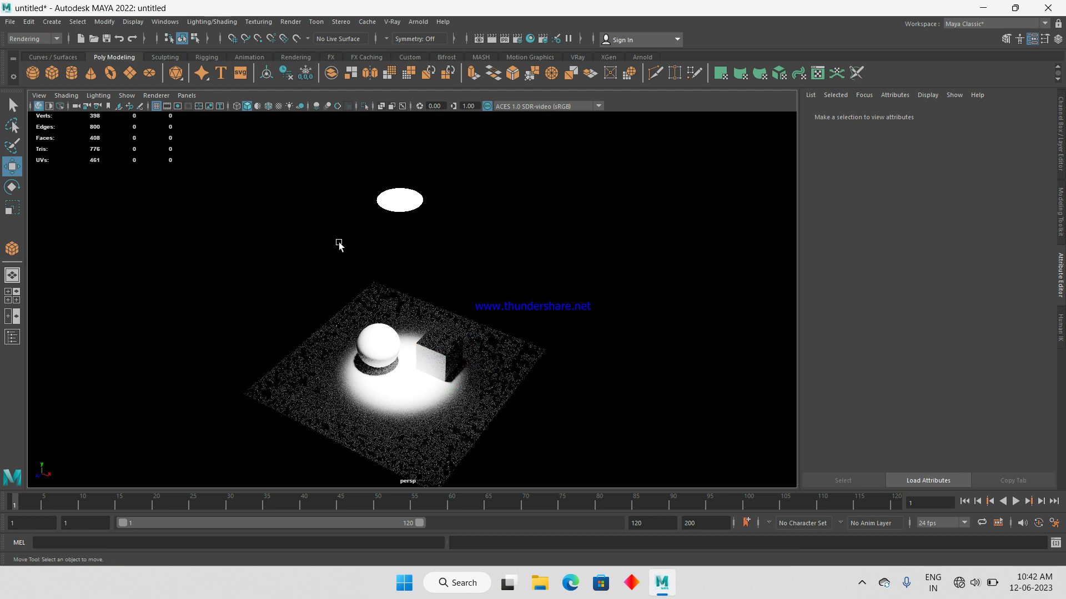
left_click(39, 106)
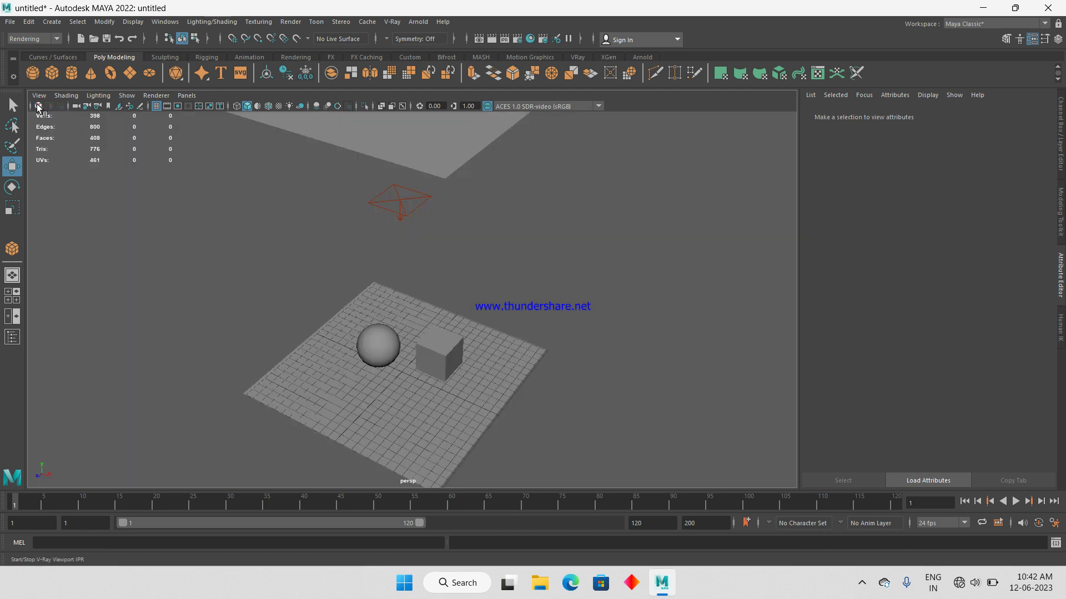
- Reselect the rect light and cube, then run another V-Ray Viewport IPR preview
left_click(418, 208)
left_click(441, 327)
key("ctrl+z")
key("ctrl+z")
left_click(440, 337)
left_click(209, 22)
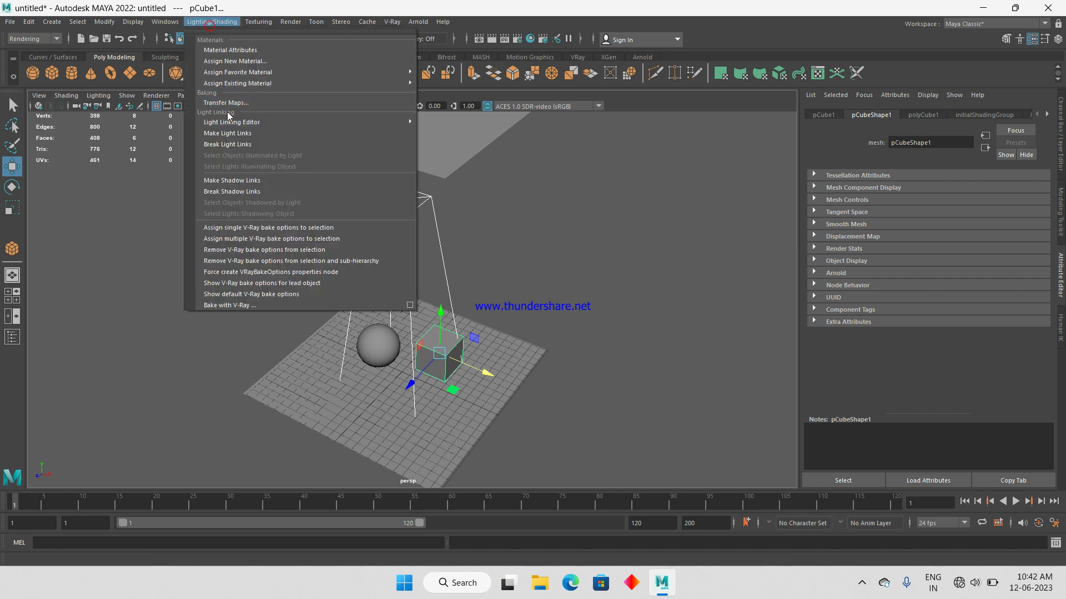
left_click(237, 133)
left_click(39, 106)
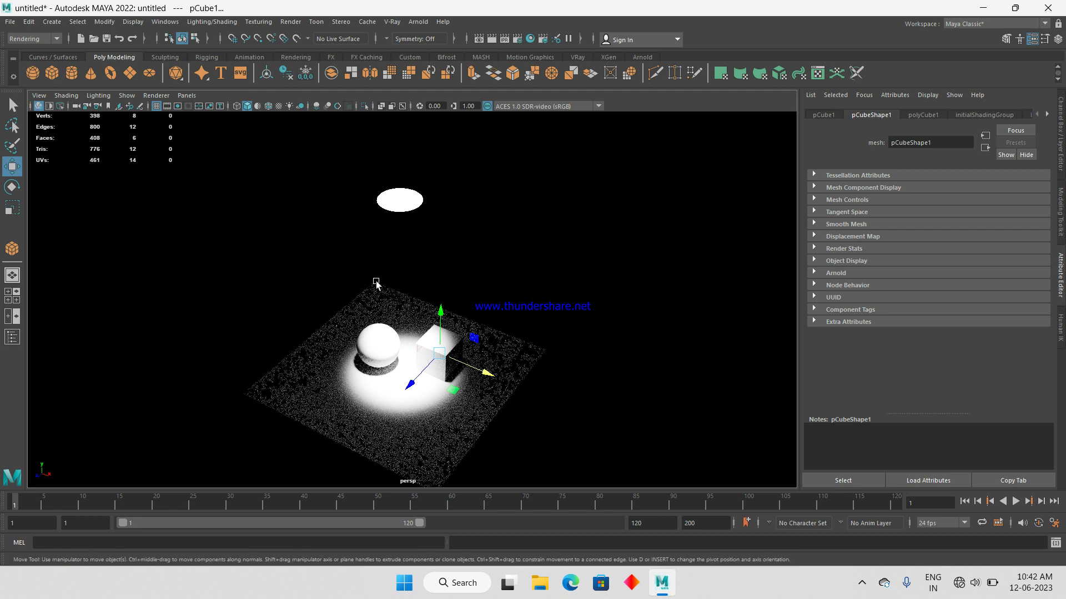
left_click(43, 114)
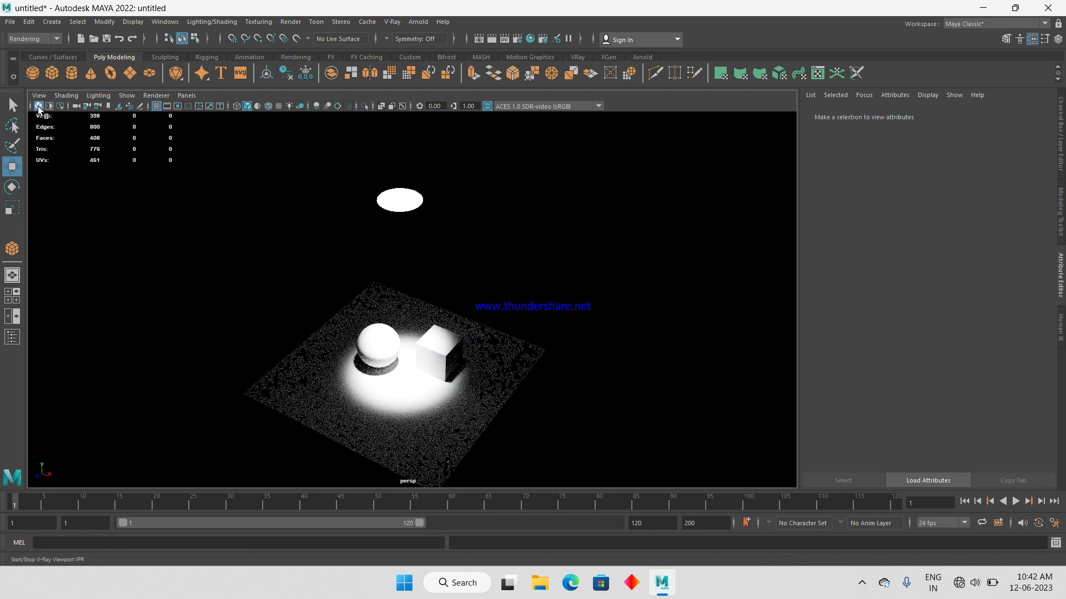
left_click(39, 106)
left_click(409, 216)
- Raise the rect light straight up and enable Override motion blur samples at 2
mouse_move(488, 291)
left_mouse_down("alt")
mouse_move(526, 260)
mouse_move(326, 233)
left_mouse_up("alt")
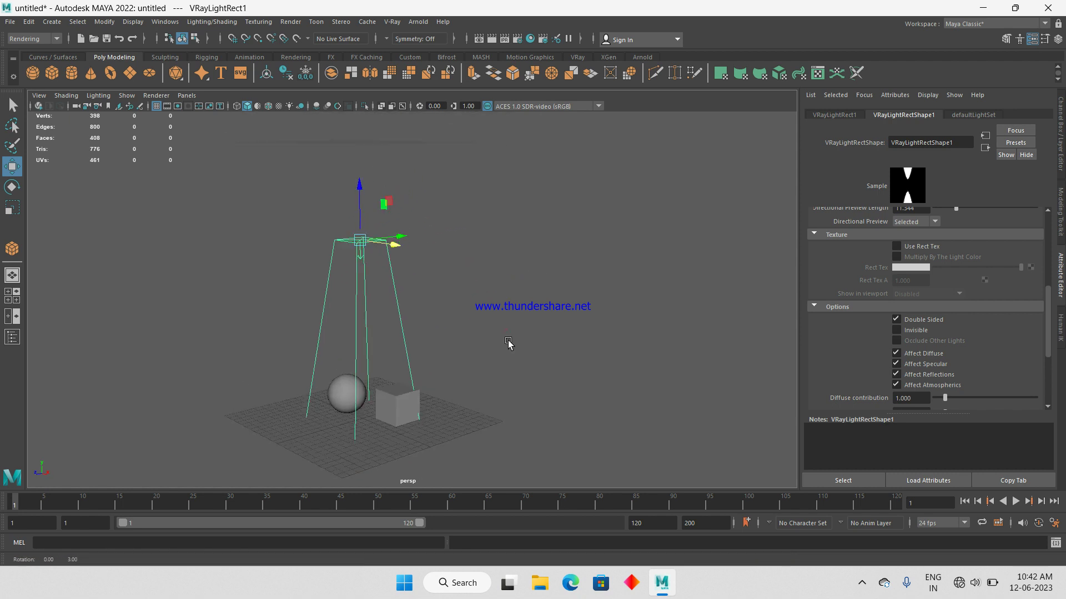
left_click_drag(333, 213, 341, 111)
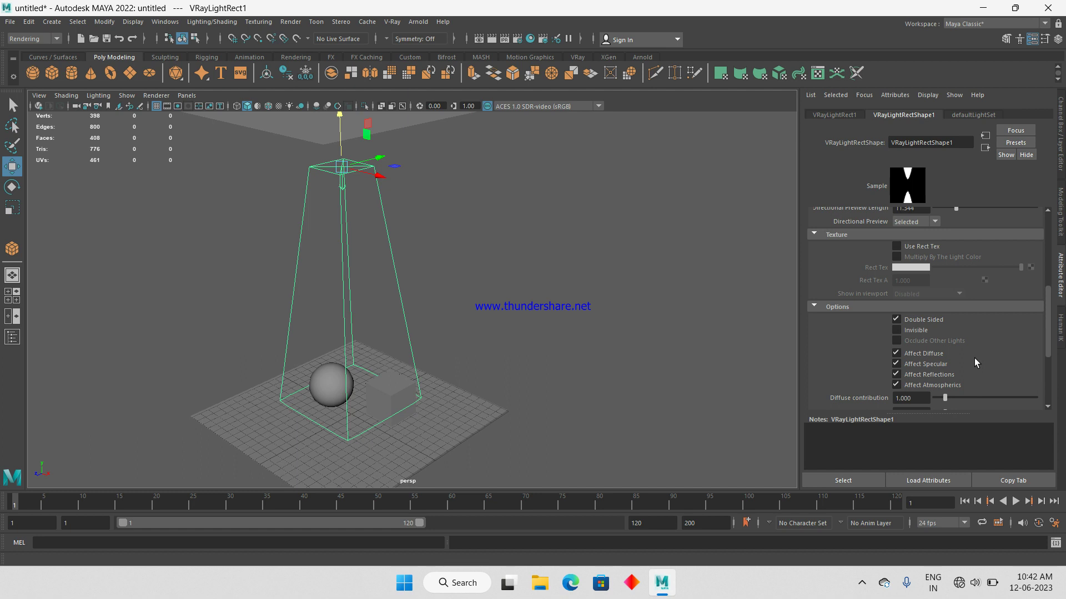
scroll(975, 355, "down", 3)
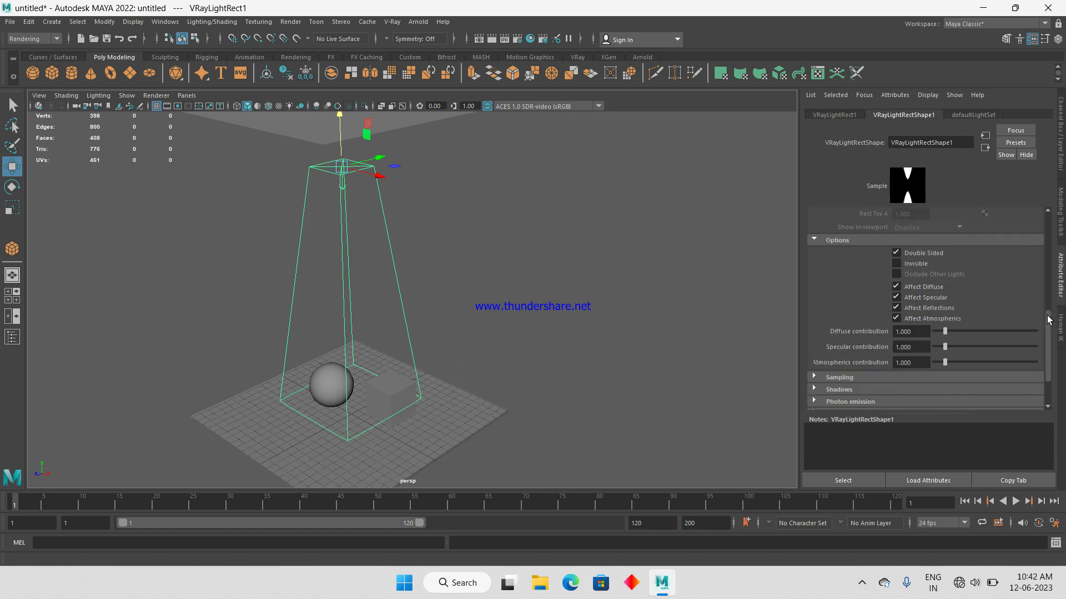
left_click_drag(1047, 319, 1047, 337)
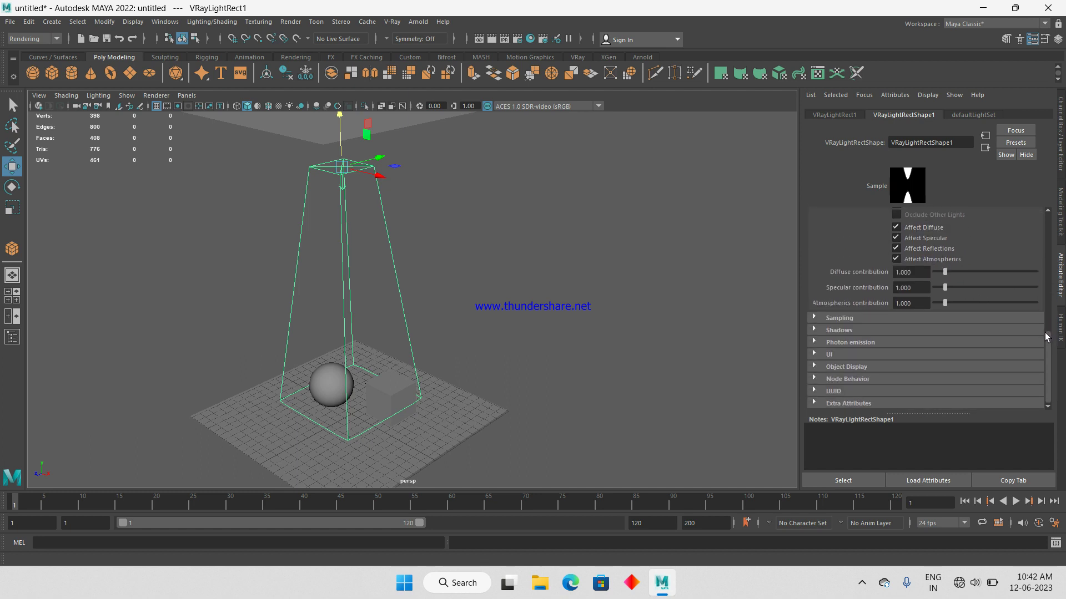
left_click(827, 319)
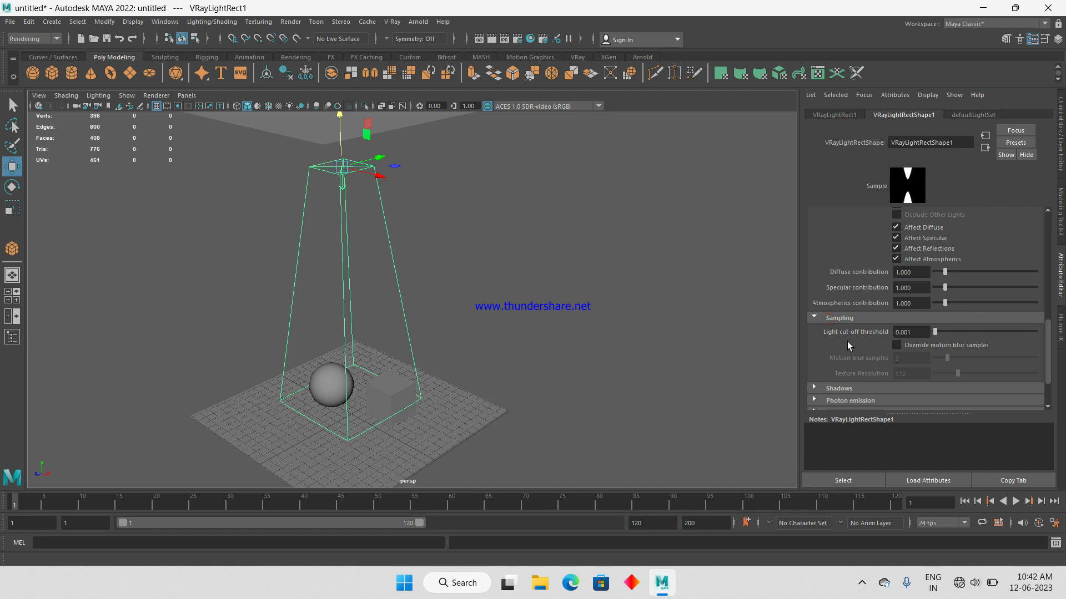
left_click(897, 343)
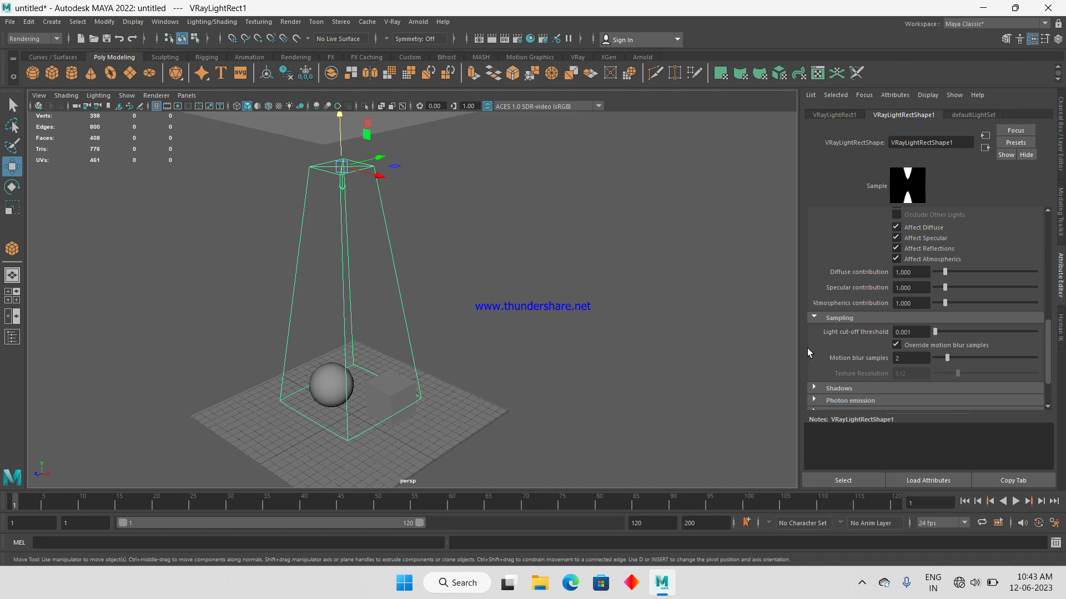
right_click_drag(309, 209, 441, 269, "alt")
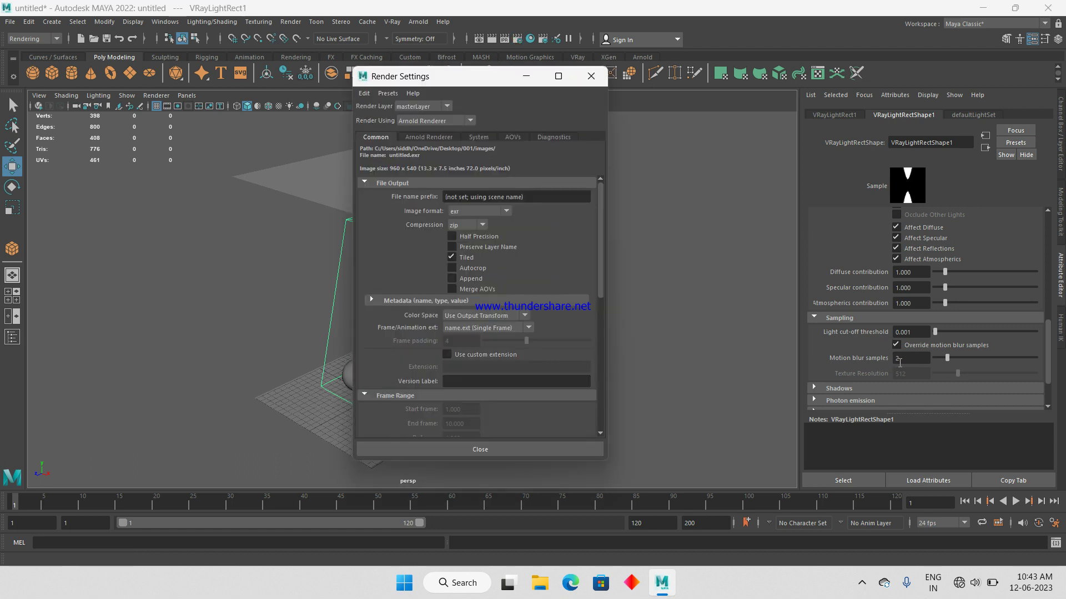
- Switch the renderer to V-Ray, raise the GI Light cache Subdivs, and close Render Settings
left_click(419, 122)
left_click(422, 157)
left_click(439, 137)
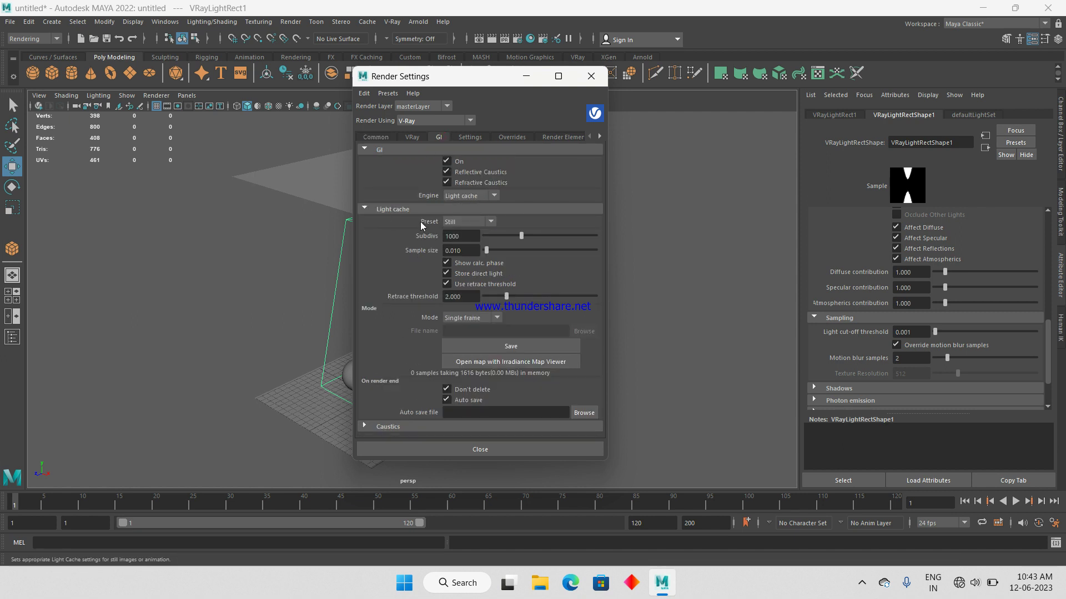
left_click(461, 237)
type("3500")
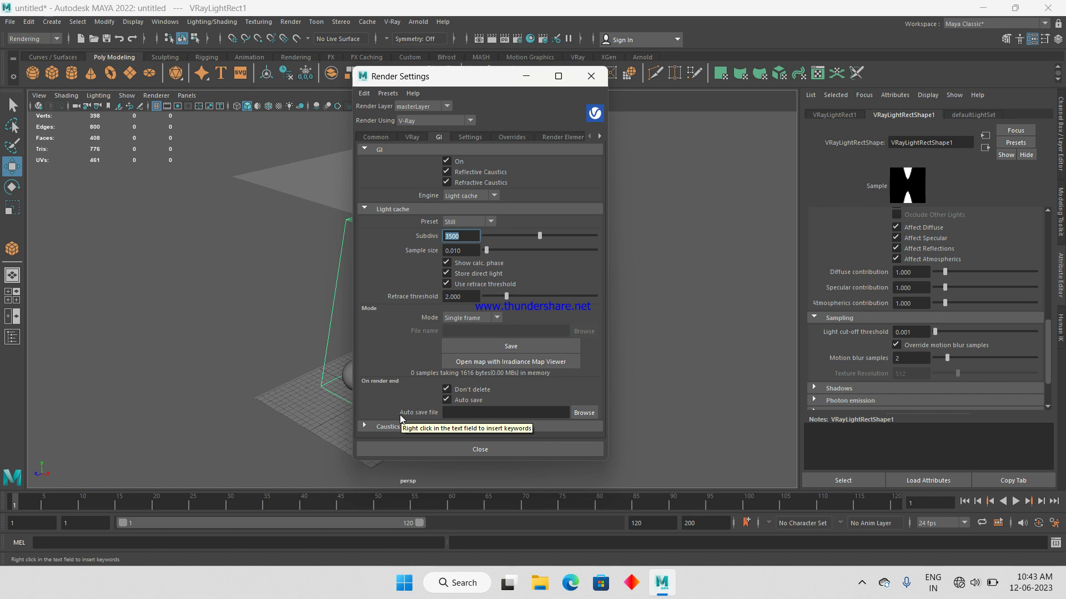
left_click(591, 76)
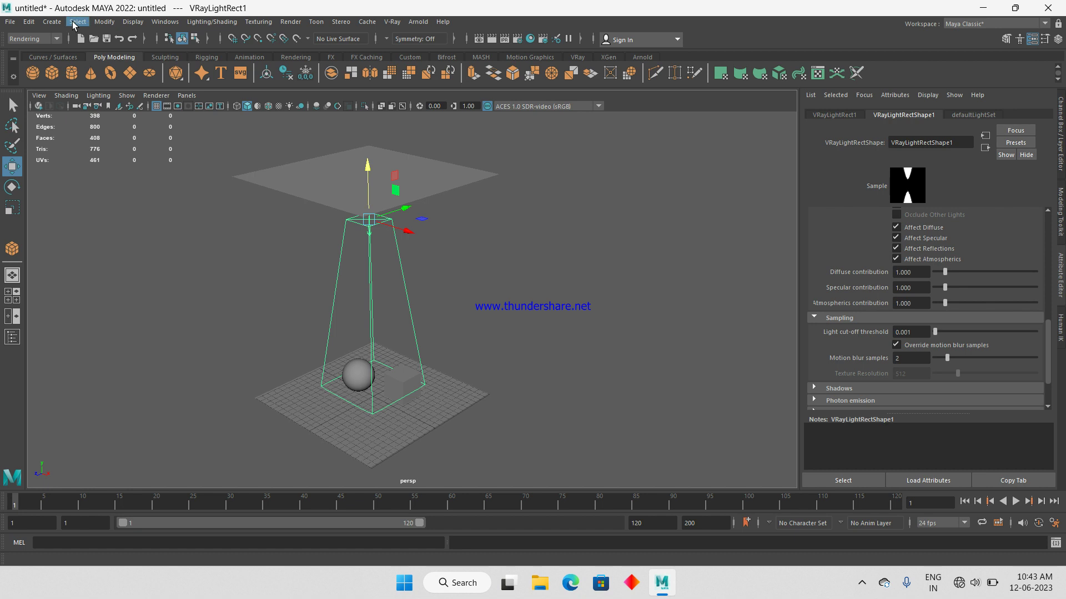
left_click(52, 22)
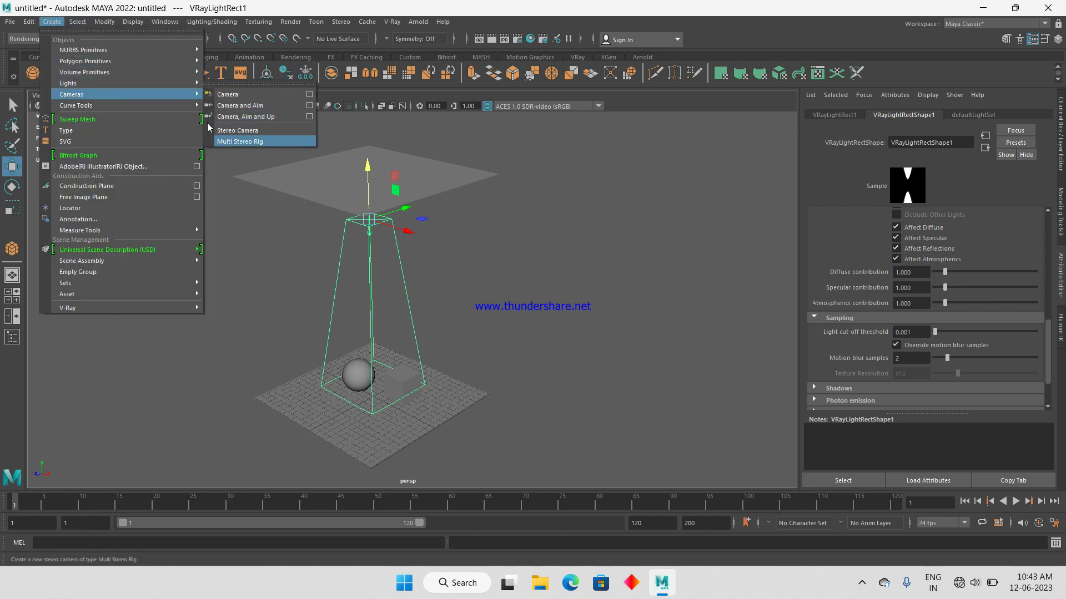
mouse_move(125, 83)
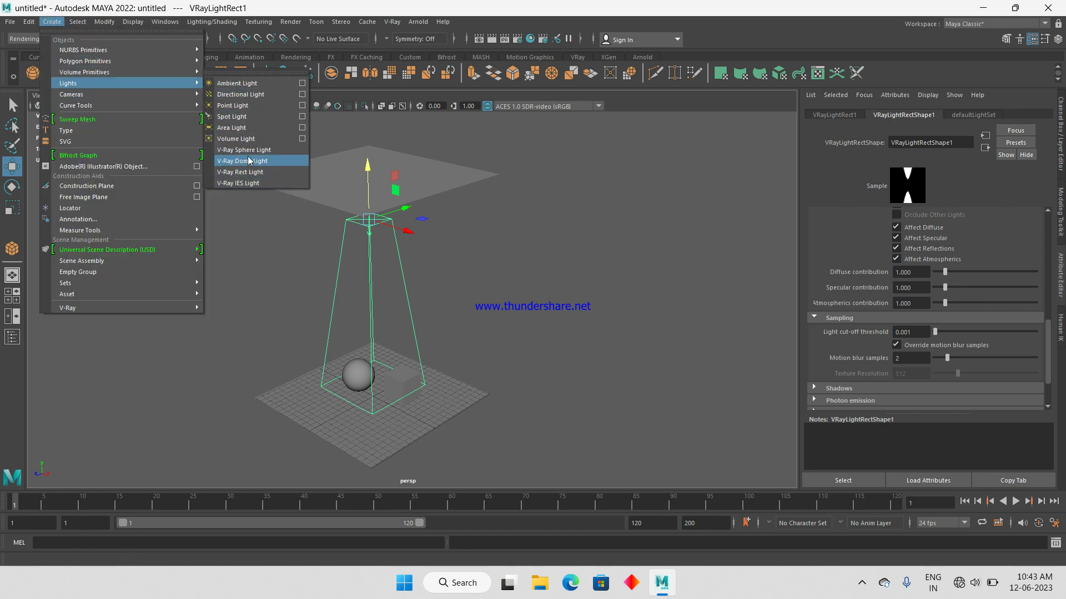
- Create a V-Ray Sphere Light above the sphere and cube and preview it in IPR
left_click(244, 150)
left_click_drag(367, 321, 353, 218)
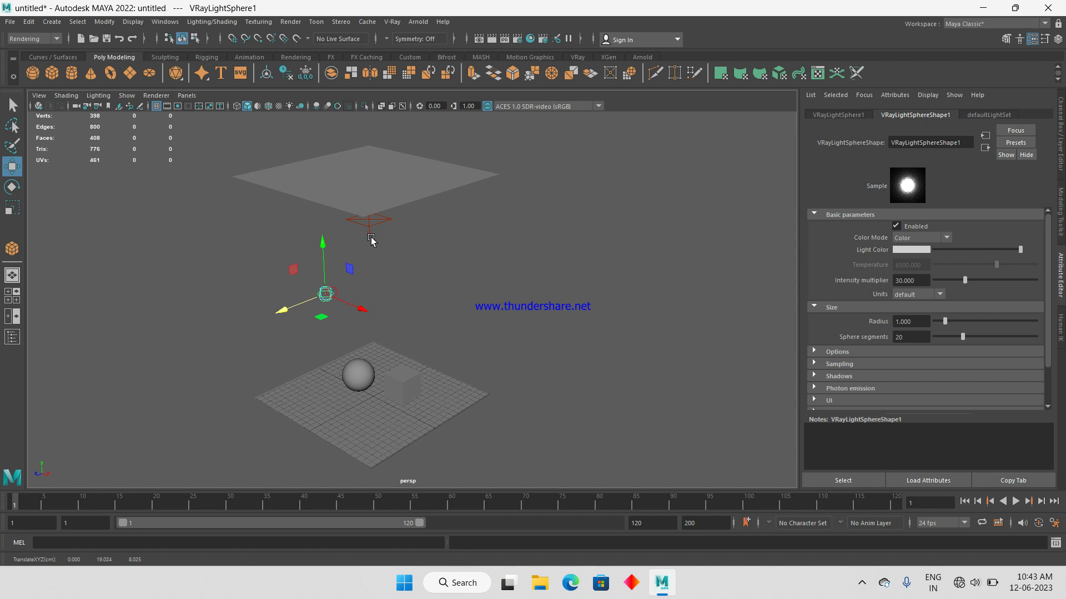
left_click(371, 222)
left_click(373, 223)
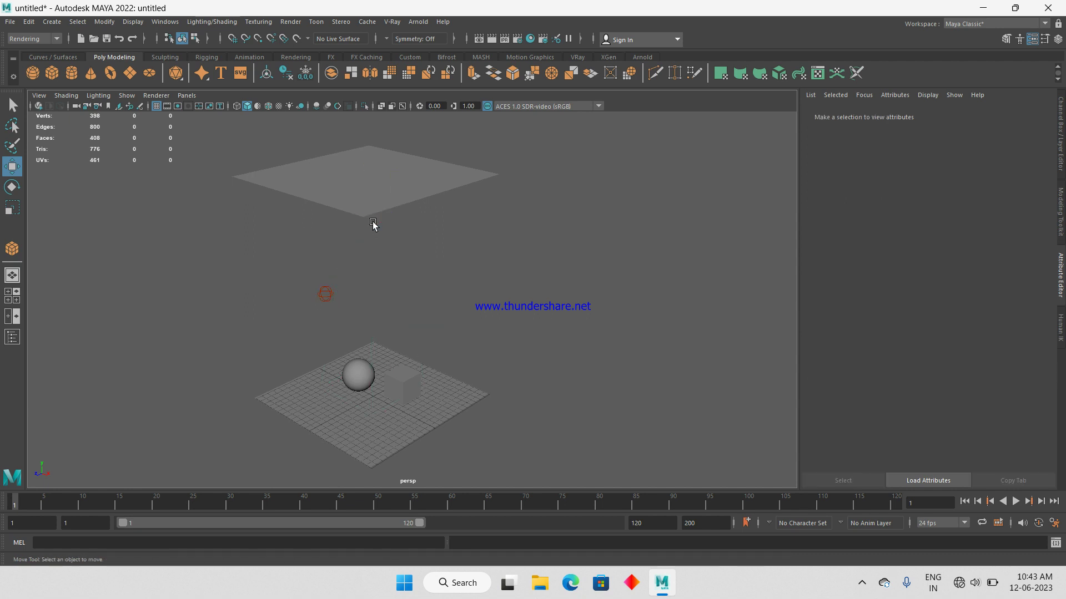
left_click(40, 105)
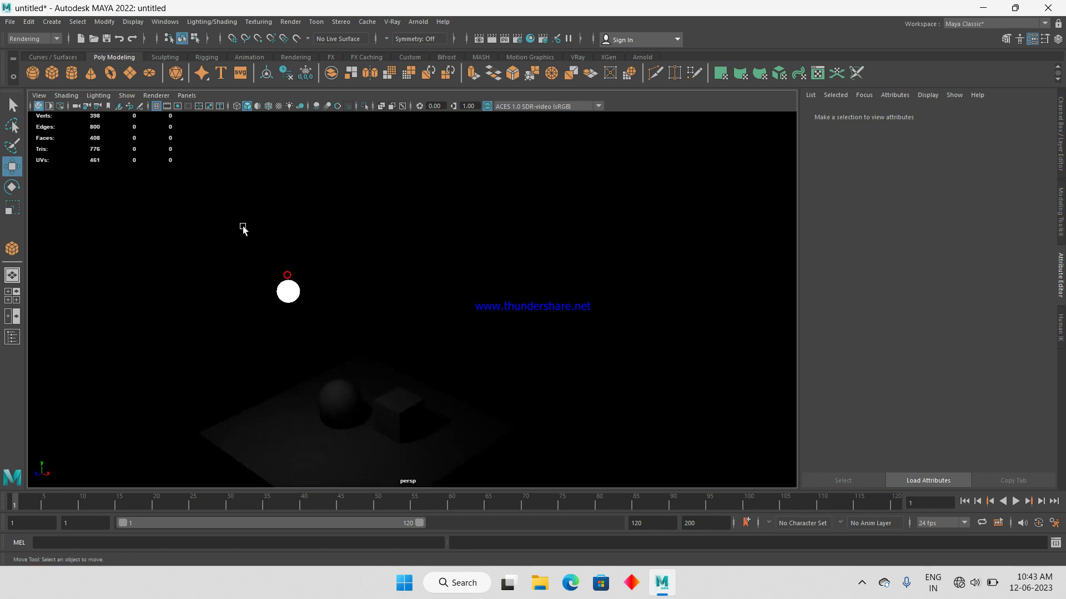
- Set the sphere light's units to Watts with an Intensity multiplier of 1
key("space")
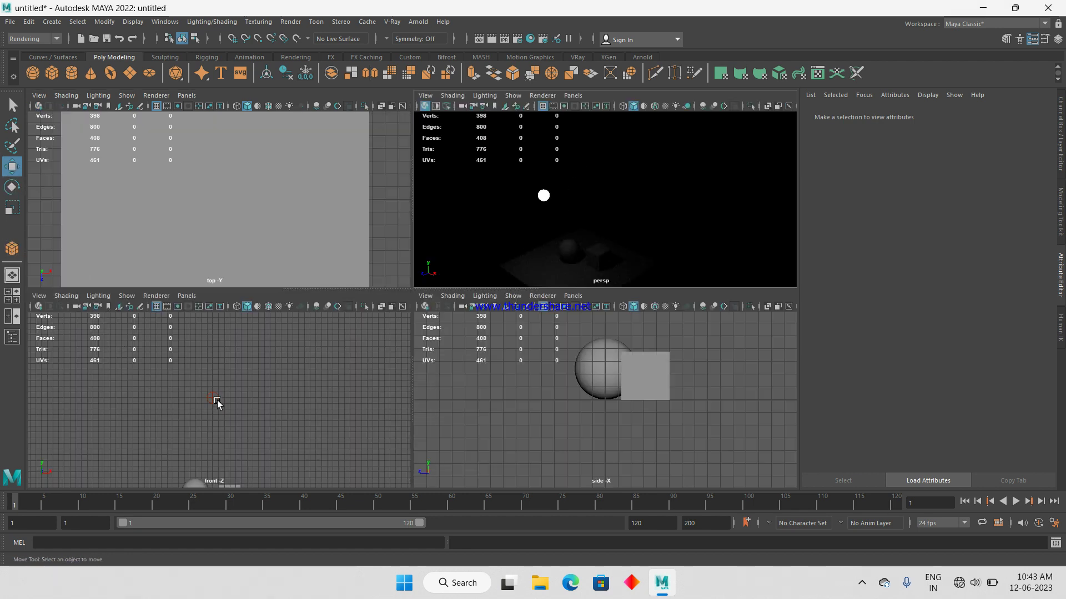
left_click(216, 399)
left_click(961, 280)
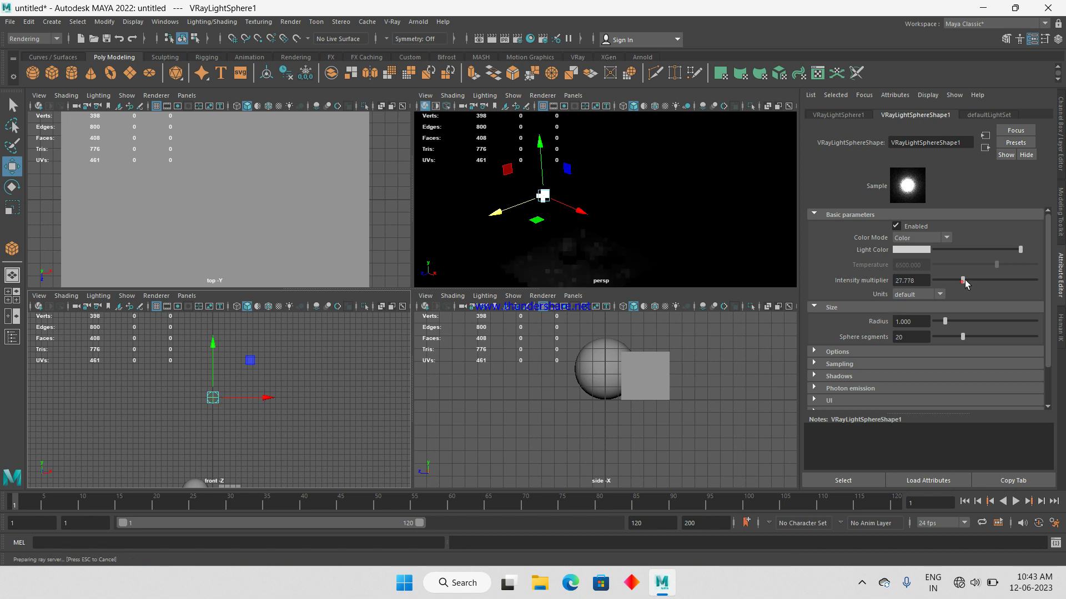
left_click_drag(994, 285, 1037, 283)
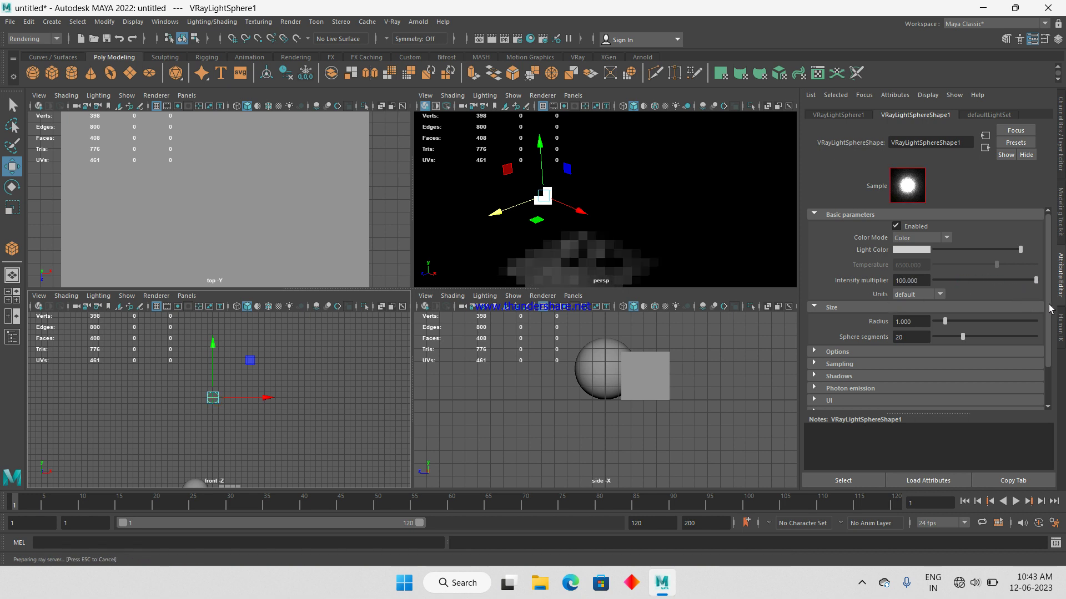
left_click(926, 295)
left_click(902, 335)
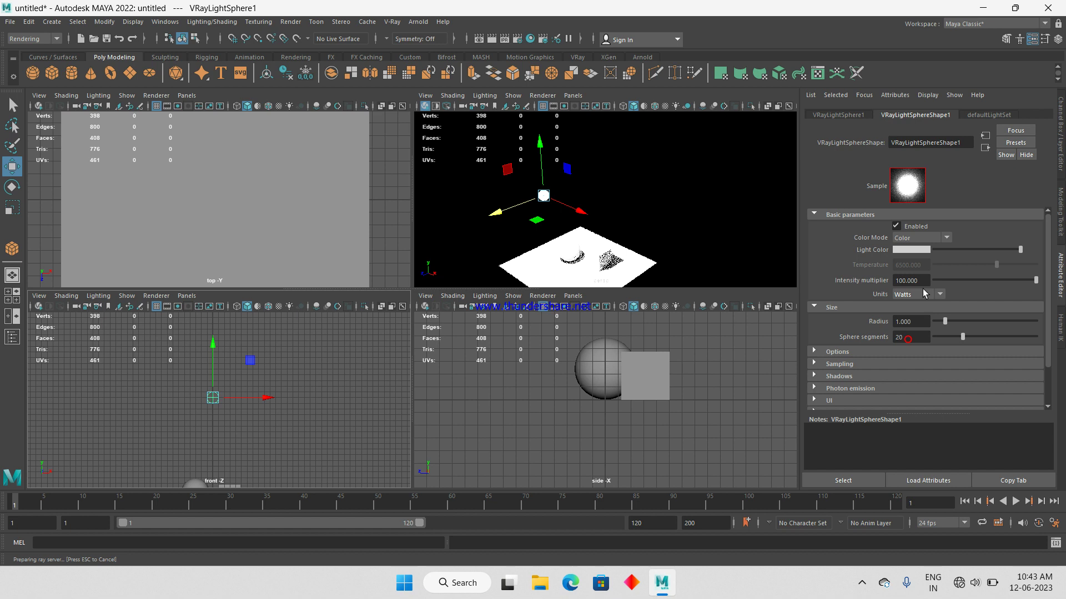
left_click(920, 283)
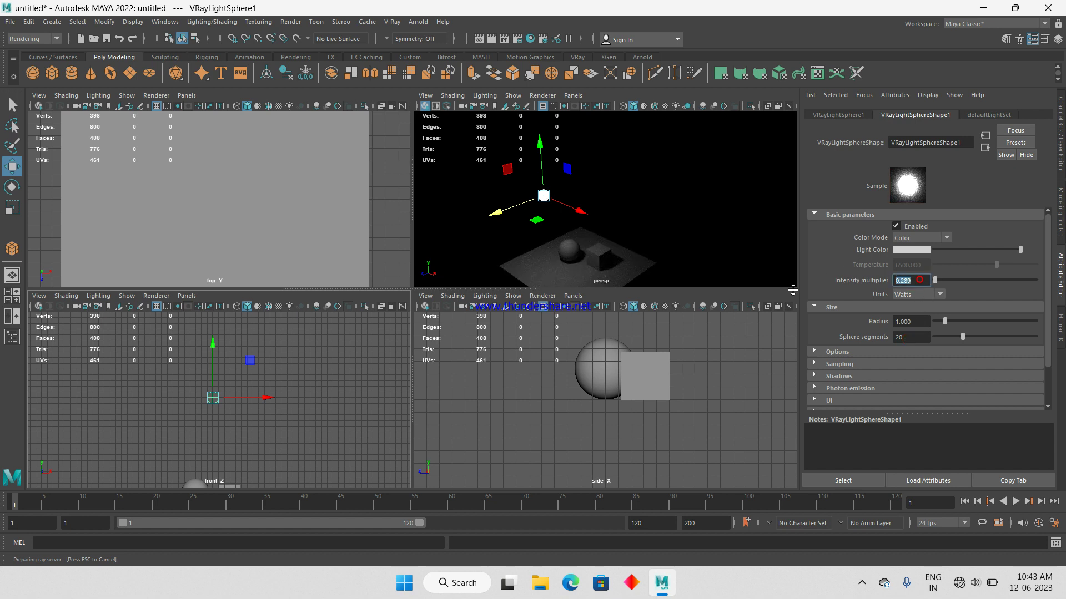
type("1")
key("Return")
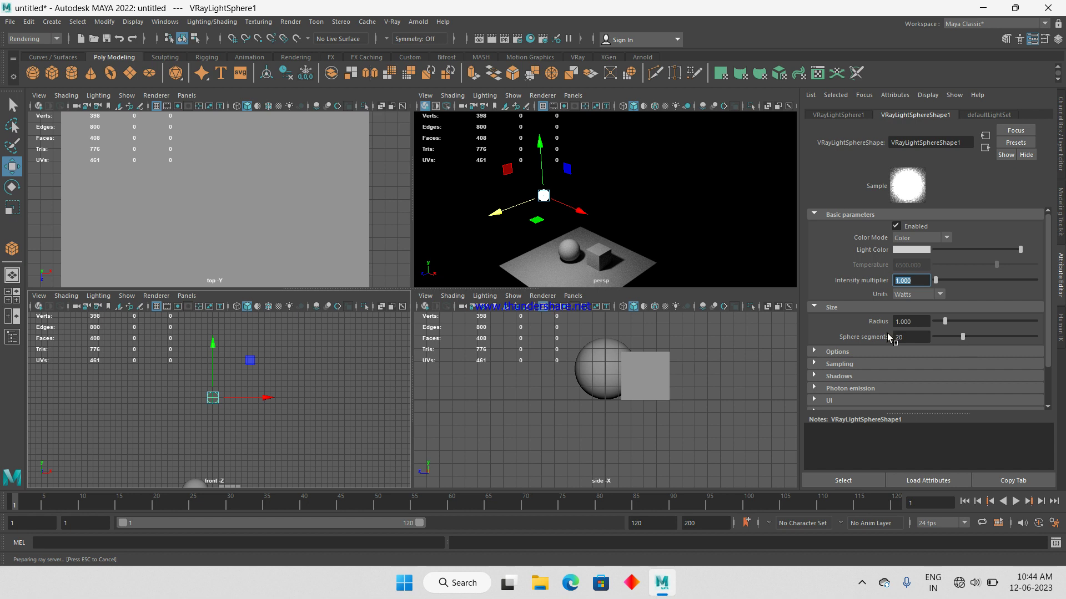
- Raise the sphere light's Sphere segments to 64 so it renders round
left_click_drag(963, 338, 924, 344)
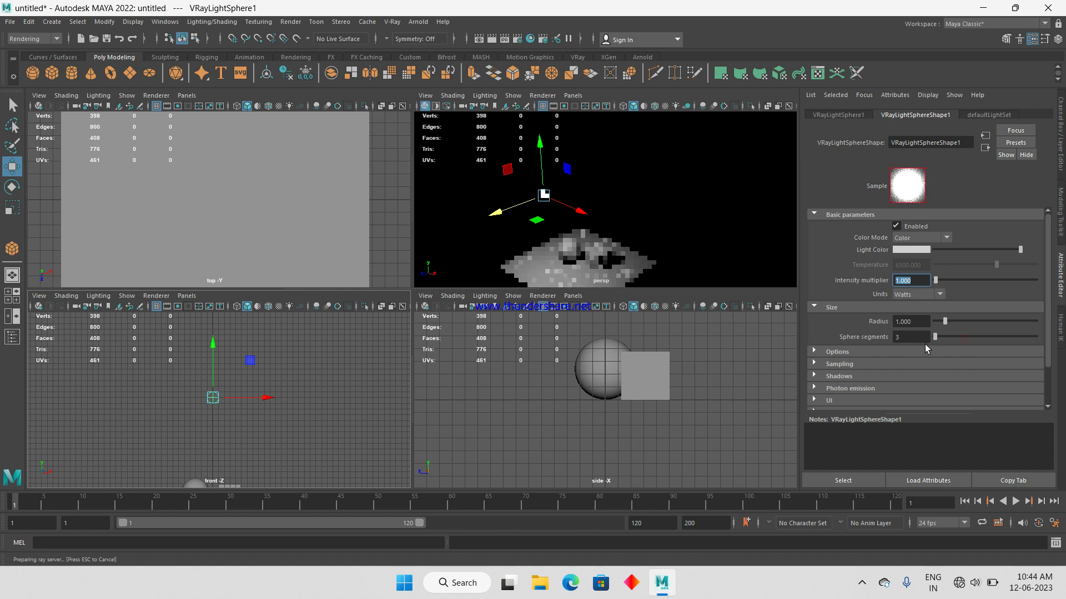
left_click(512, 239)
key("space")
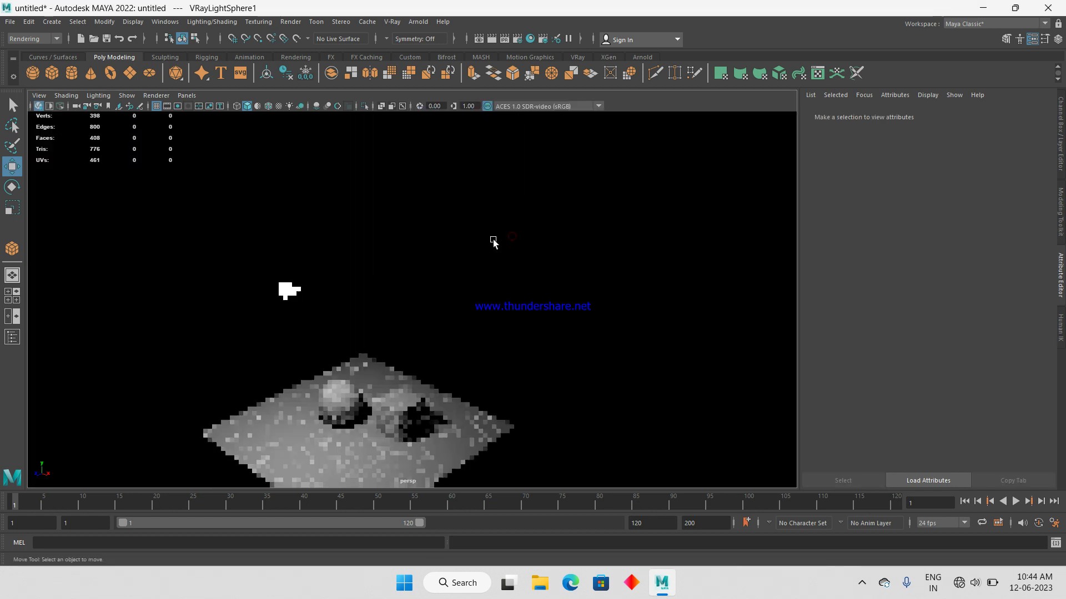
key("space")
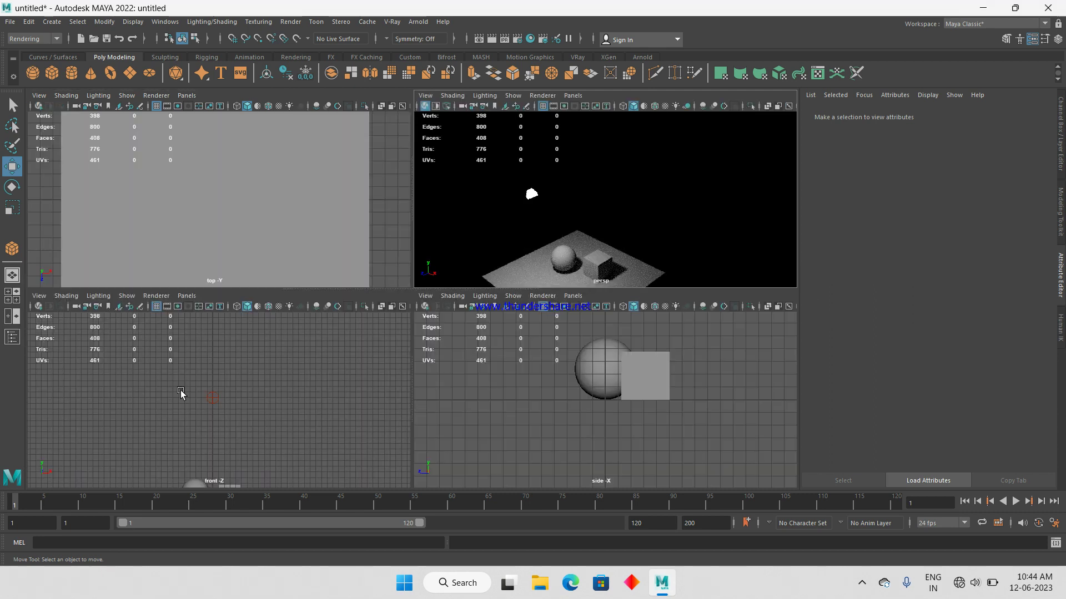
left_click(211, 397)
key("space")
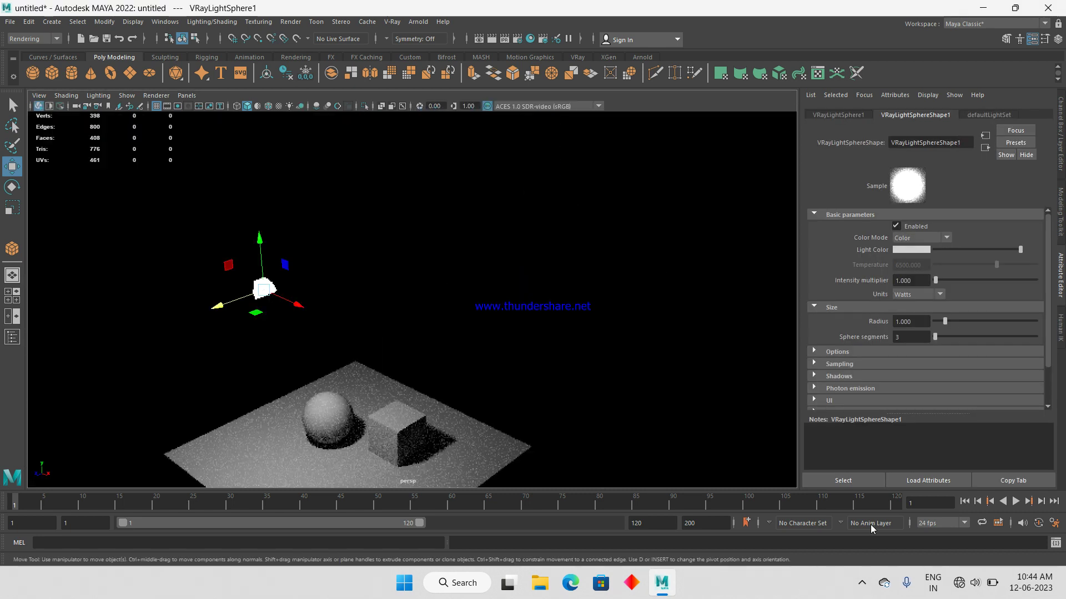
left_click_drag(935, 336, 1036, 336)
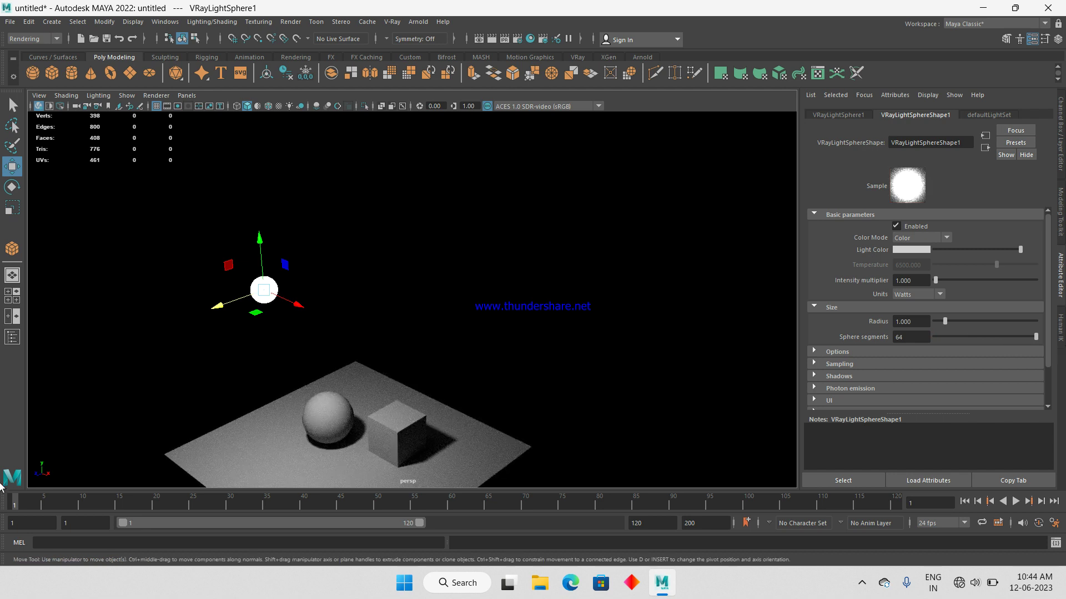
left_click(39, 106)
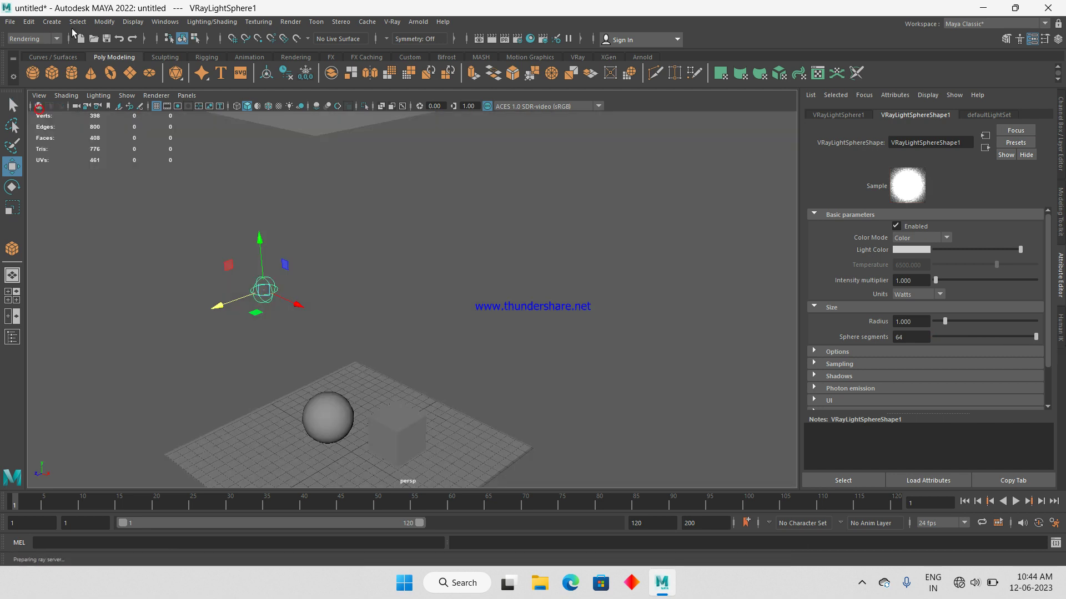
- Add a V-Ray IES Light and delete the V-Ray sphere light
left_click(52, 21)
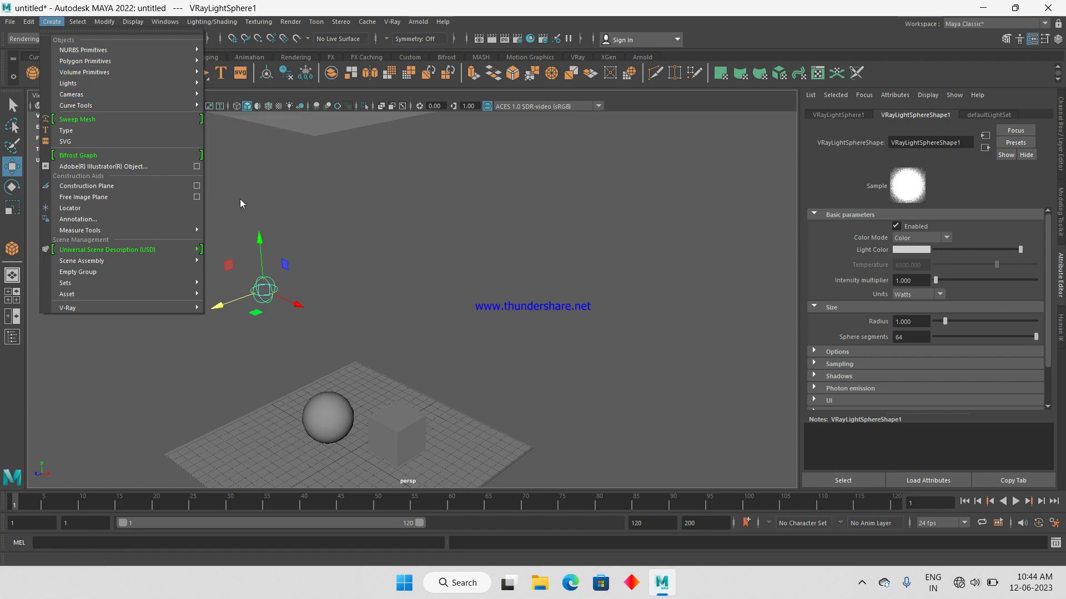
mouse_move(125, 82)
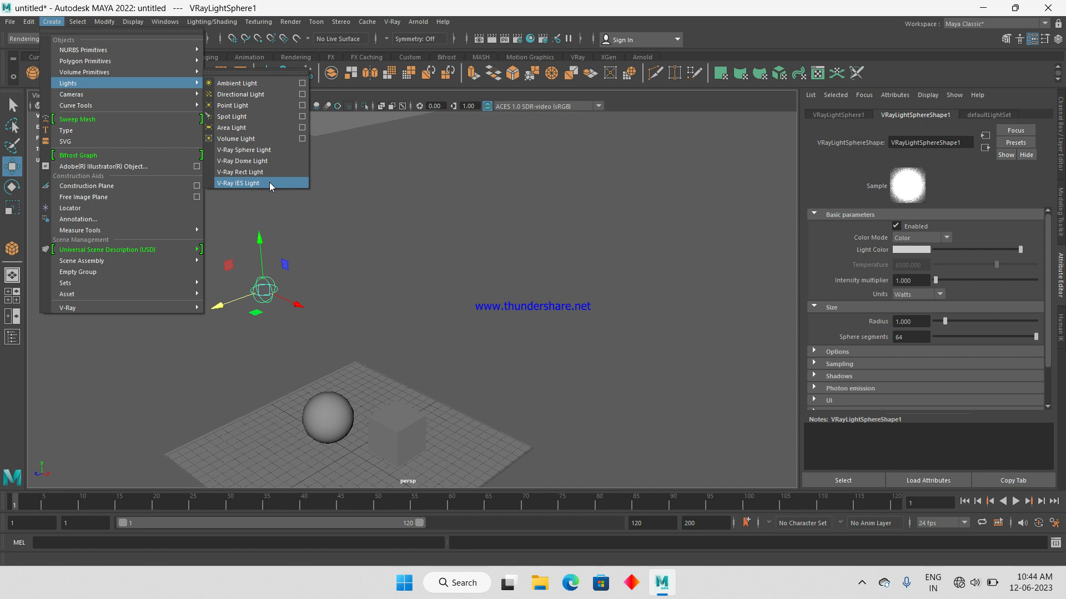
left_click(269, 182)
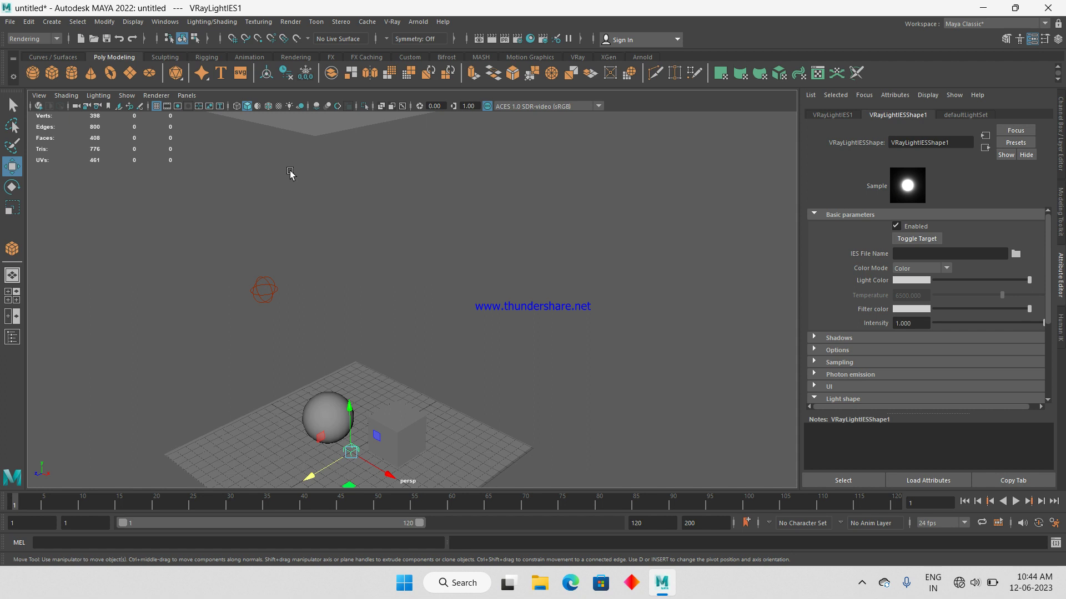
left_click_drag(182, 226, 311, 312)
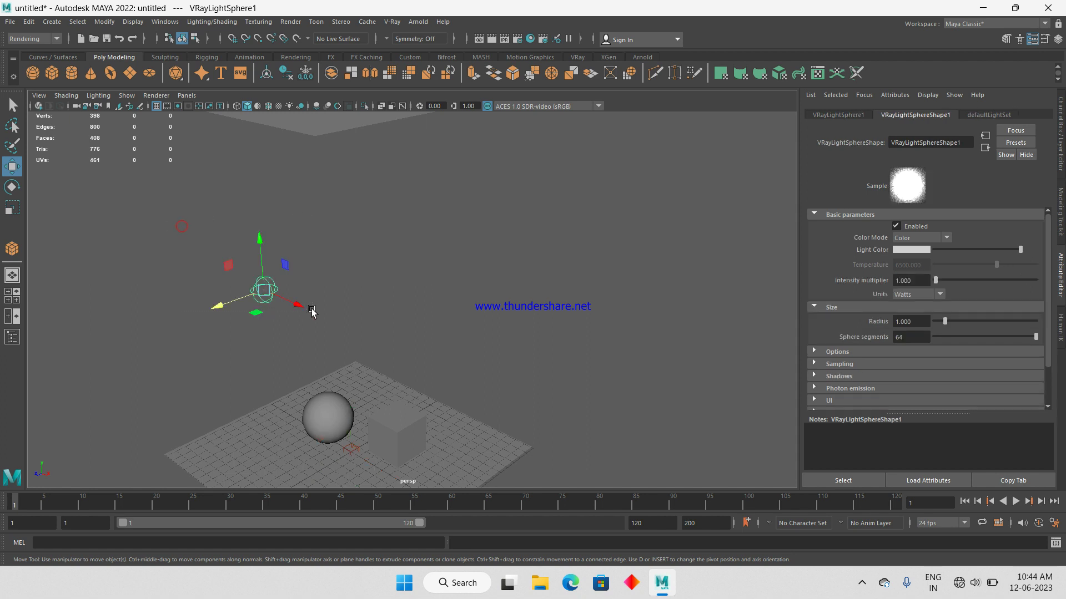
key("Delete")
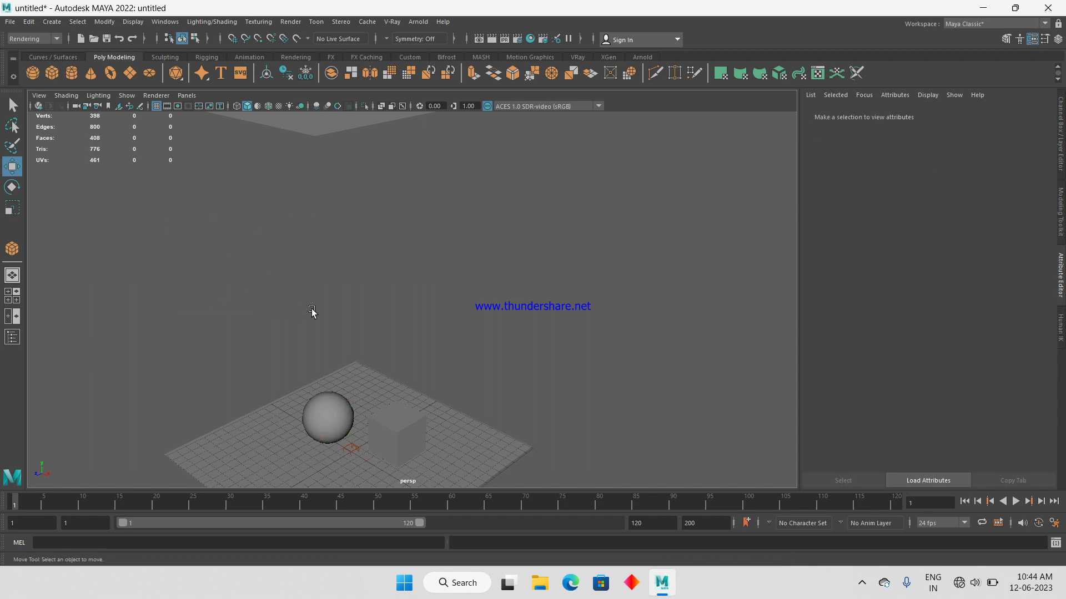
- Undo the last three actions and bring up File > Recent Files
key("ctrl+z")
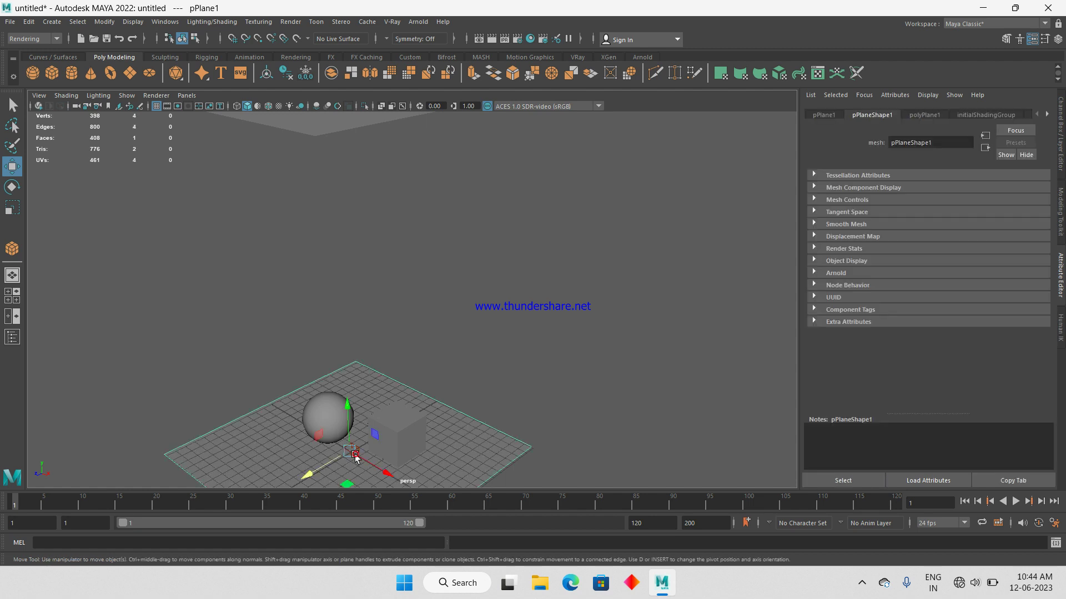
key("ctrl+z")
key("ctrl+z")
key("ctrl+z")
key("ctrl+z")
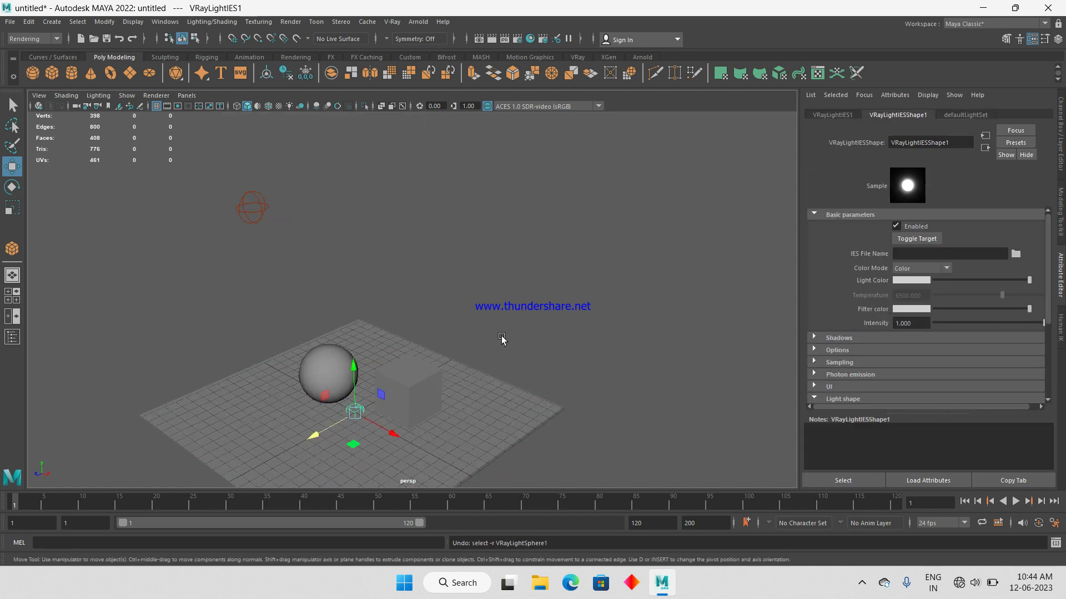
key("ctrl+z")
key("ctrl+z")
key("ctrl+z")
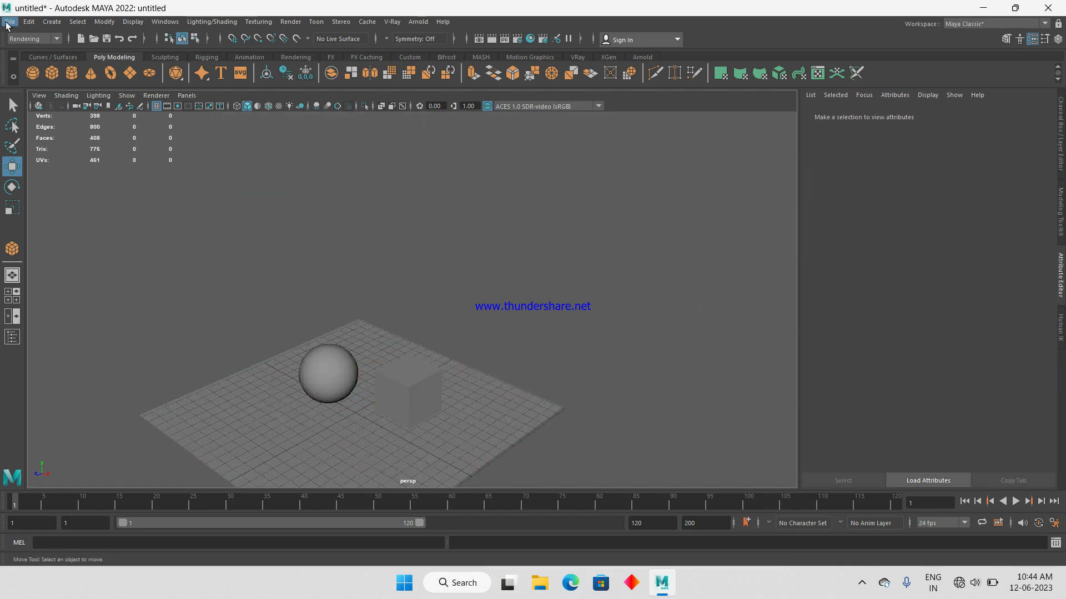
left_click(8, 23)
mouse_move(79, 368)
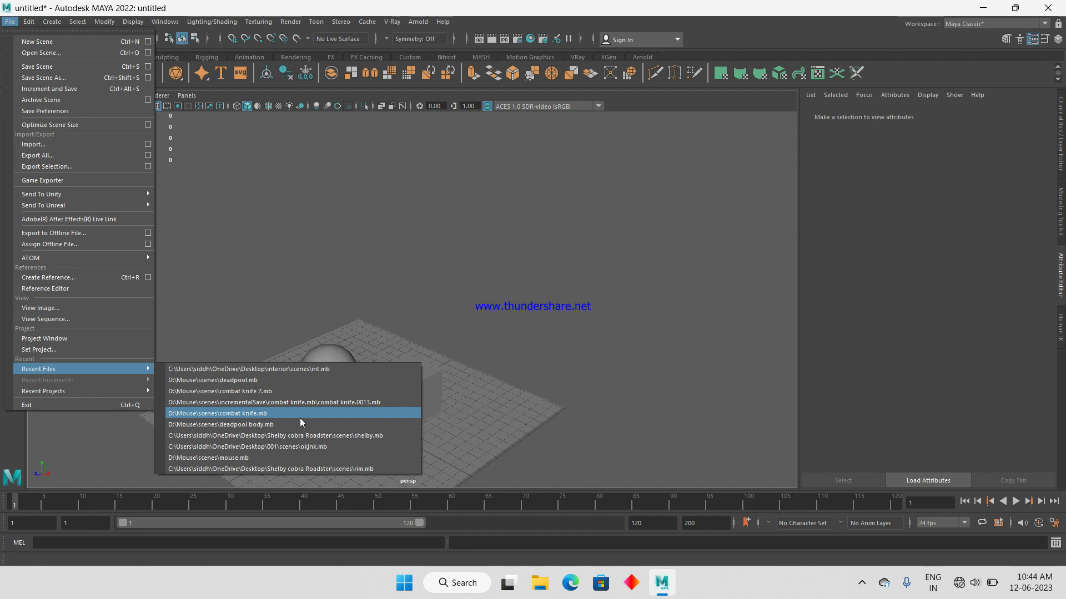
- Open shelby.mb from Recent Files, discarding changes to the untitled scene
left_click(309, 435)
left_click(543, 291)
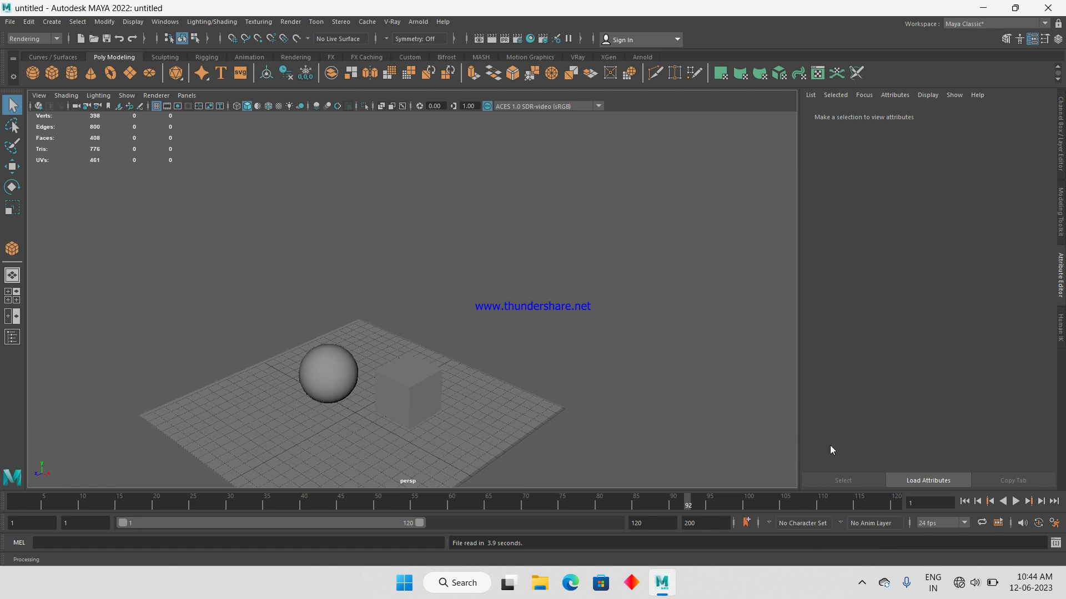
left_click(864, 582)
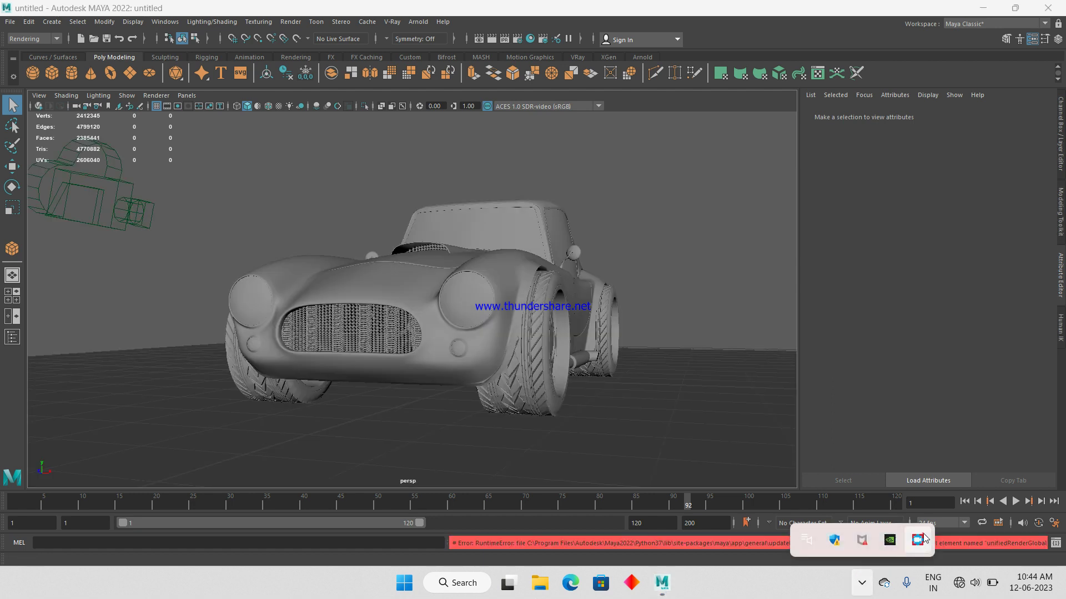
left_click(918, 540)
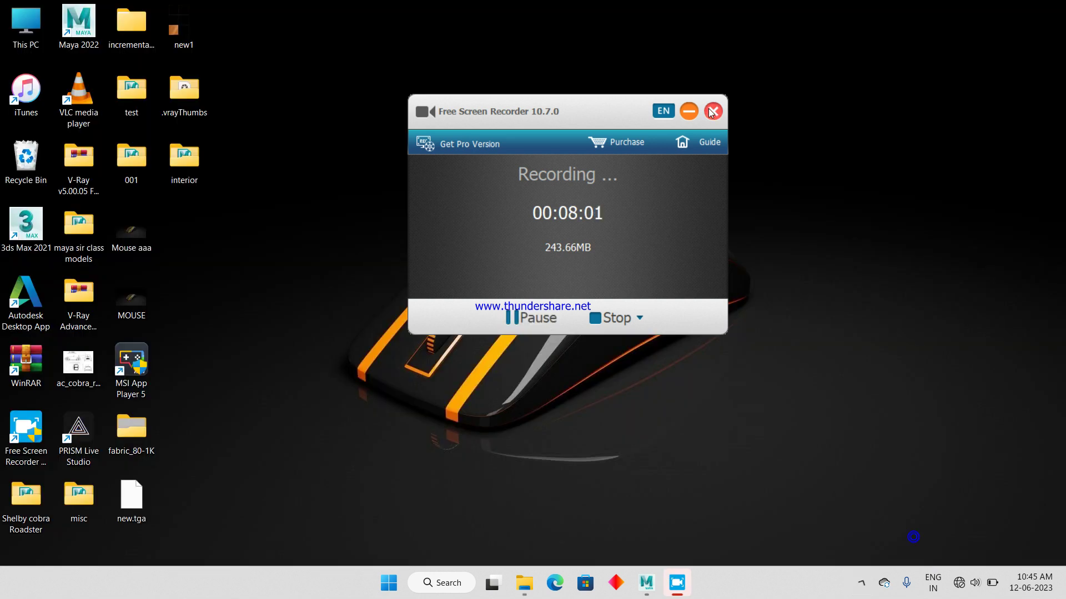
left_click(689, 111)
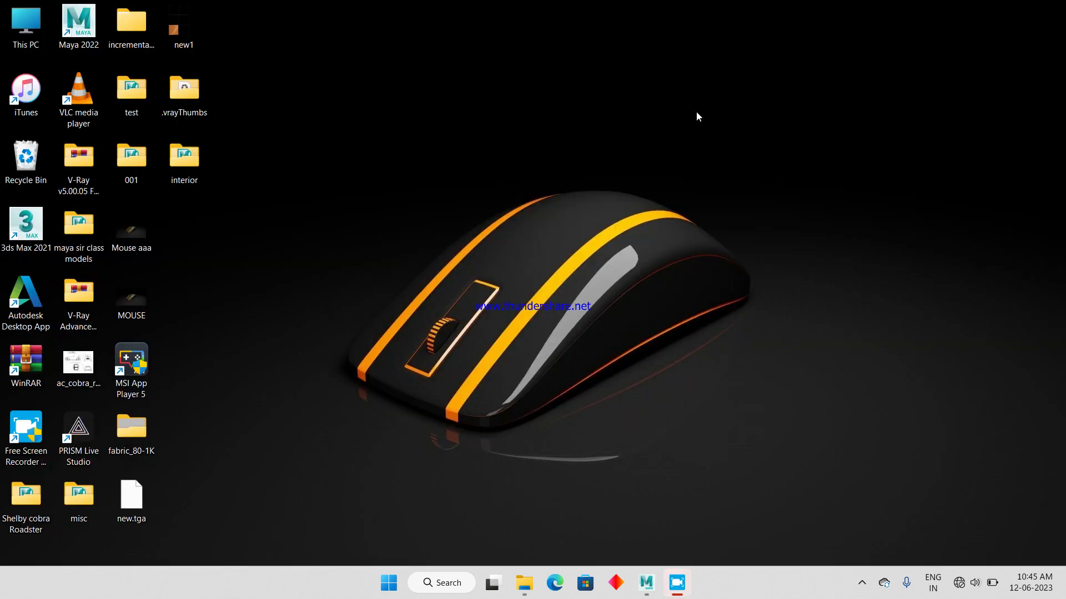
left_click(662, 583)
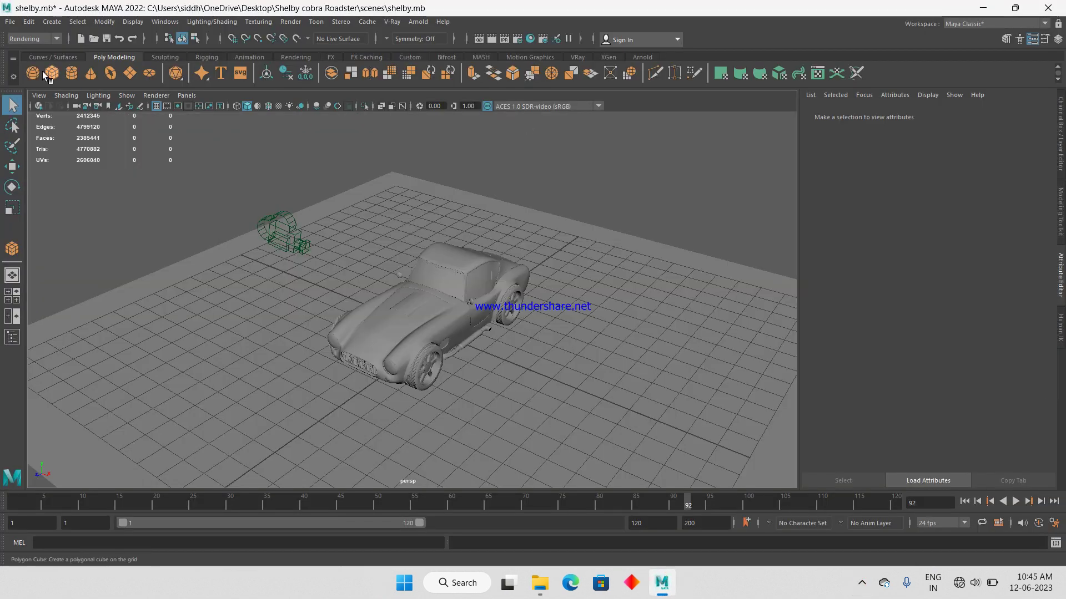
- Add a V-Ray dome light and nudge it sideways, then undo both actions
left_click(51, 21)
left_click(260, 161)
key("w")
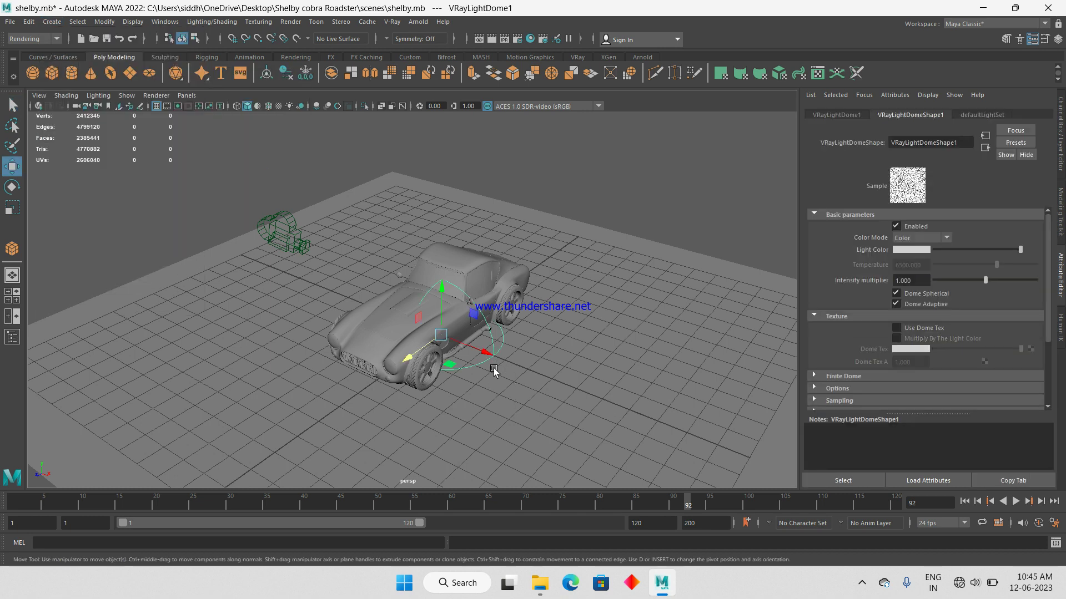
mouse_move(496, 359)
left_mouse_down()
mouse_move(503, 388)
mouse_move(562, 307)
left_mouse_up()
key("ctrl+z")
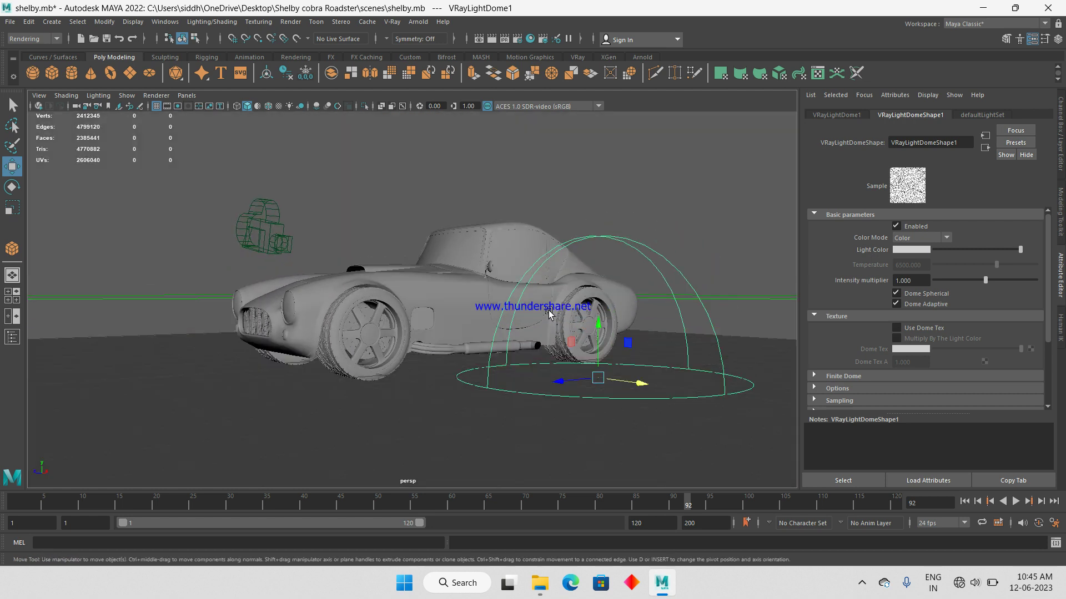
key("ctrl+z")
- Re-create the V-Ray dome light and move it off to the car's right
left_click_drag(547, 309, 455, 261, "alt")
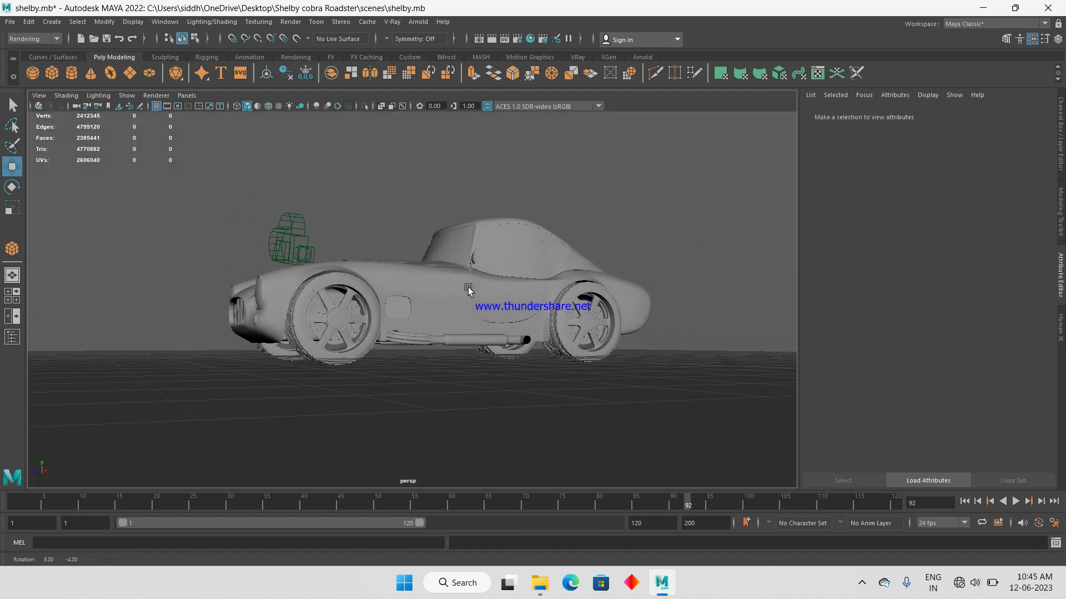
left_click(52, 21)
mouse_move(68, 83)
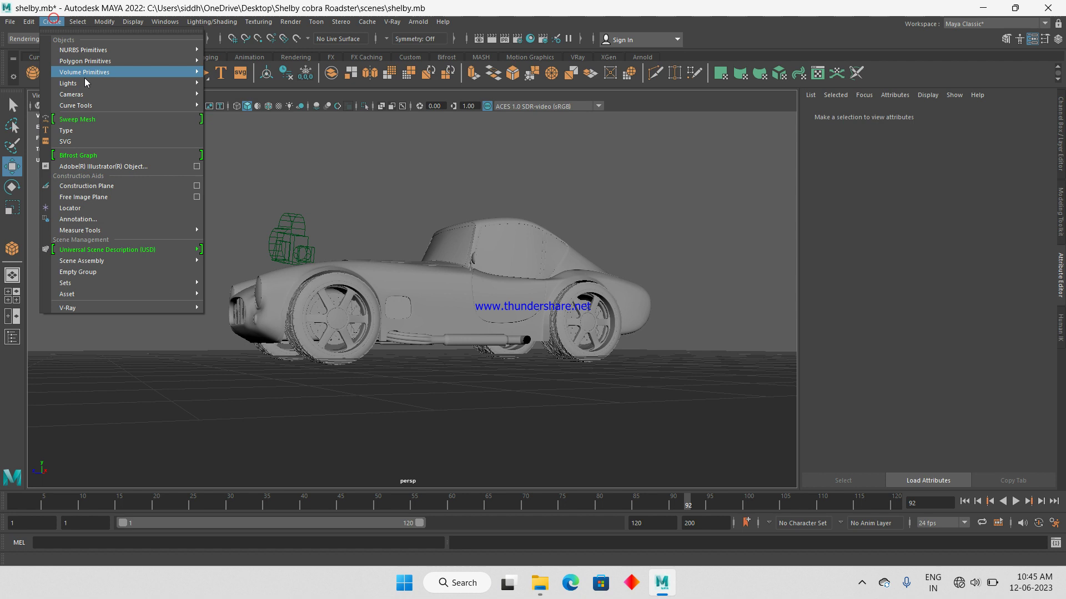
left_click(262, 160)
left_click_drag(388, 250, 525, 380, "alt")
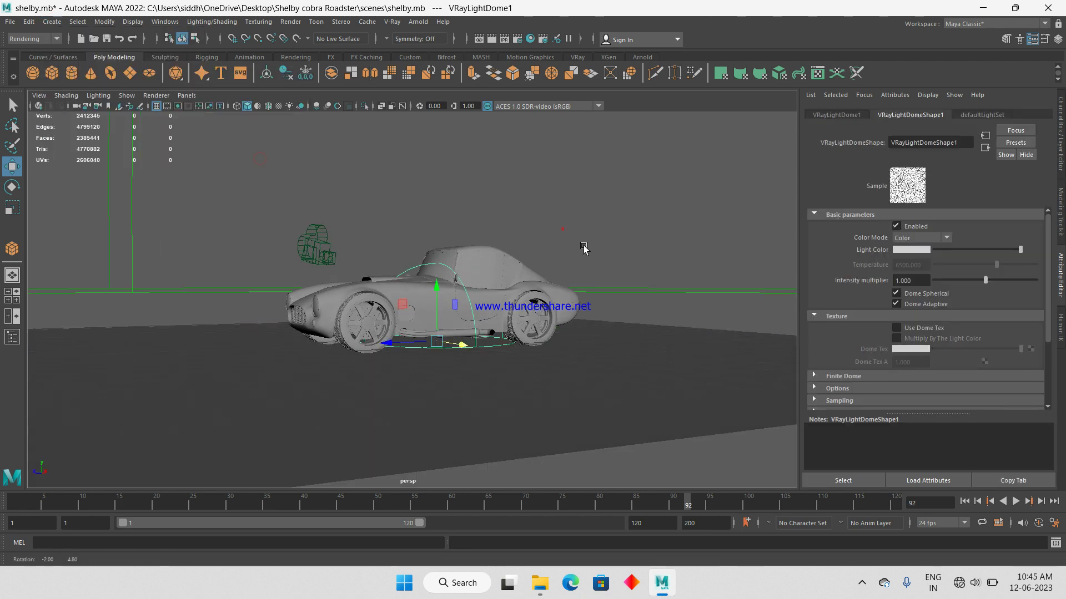
middle_click_drag(525, 381, 654, 432)
left_click_drag(654, 432, 564, 338, "alt")
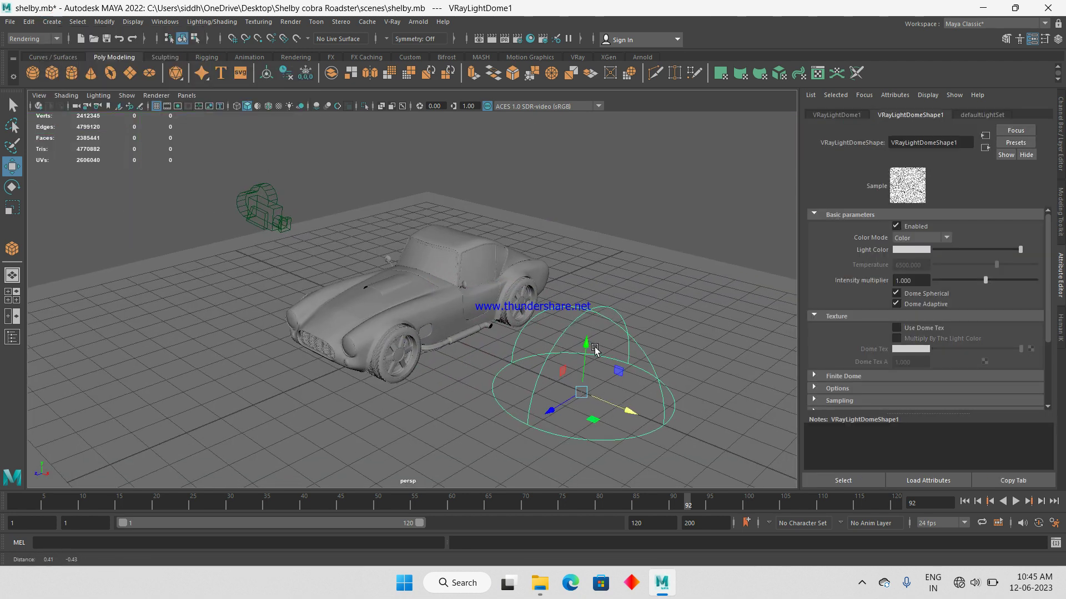
- Test-render with V-Ray IPR and add V-Ray physical camera attributes to the perspective camera
left_click(48, 106)
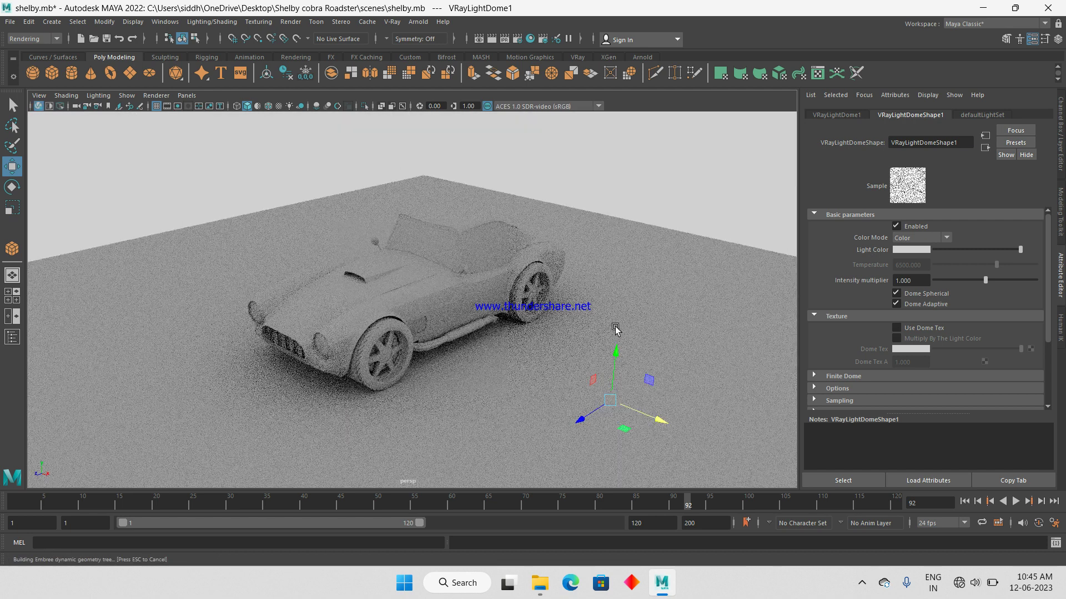
left_click(36, 95)
left_click(83, 318)
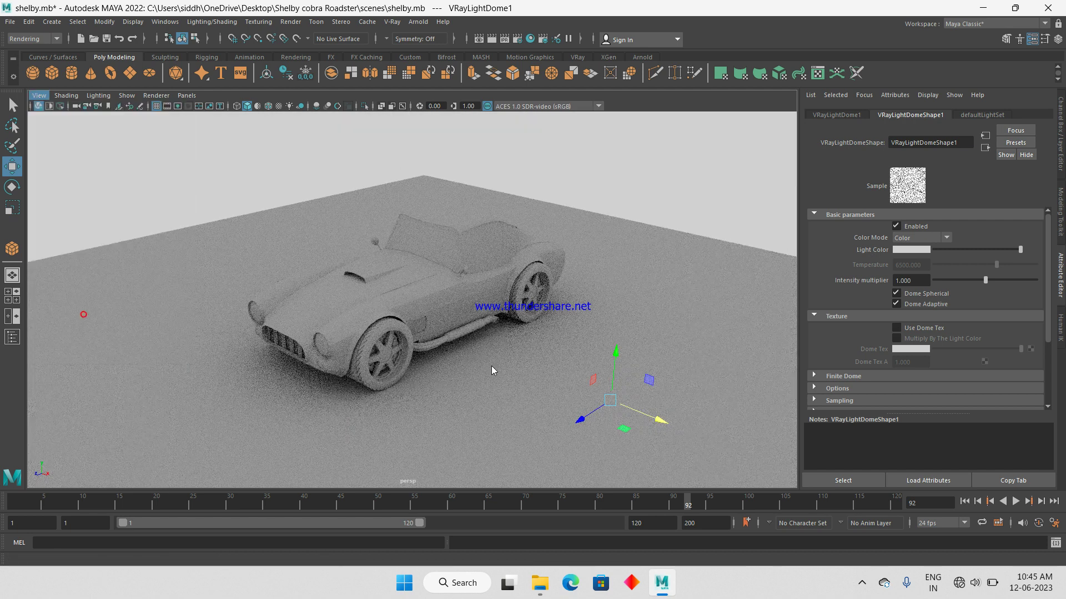
left_click(898, 95)
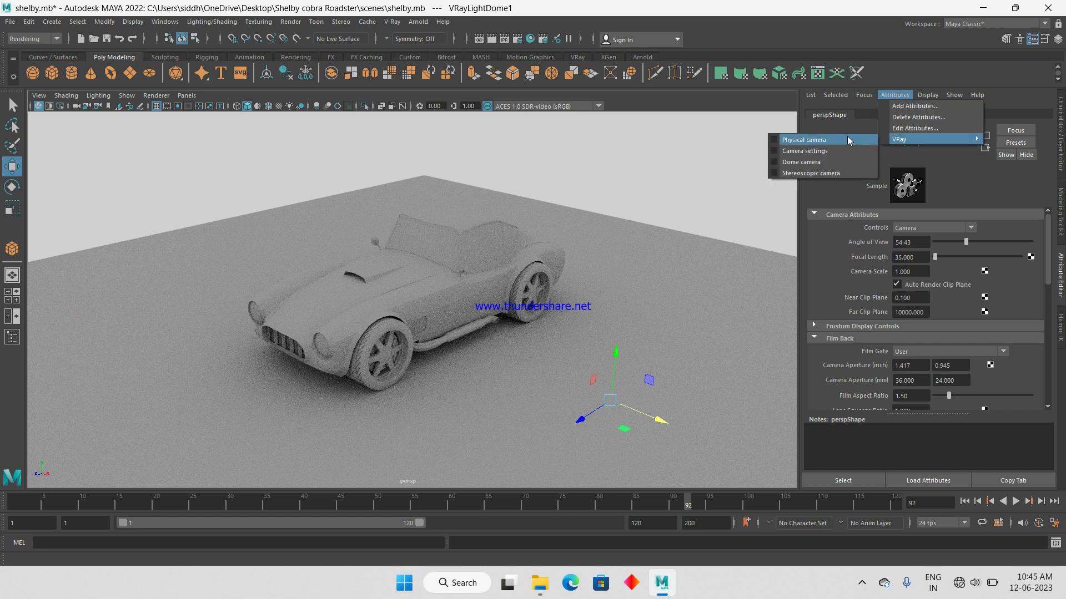
mouse_move(928, 139)
left_click(847, 139)
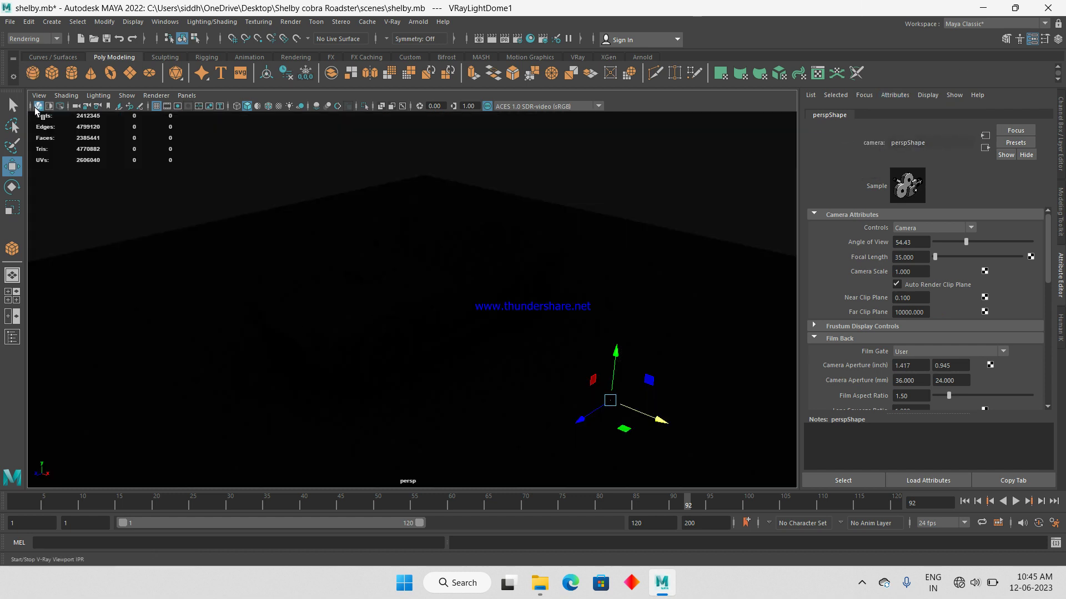
left_click(38, 108)
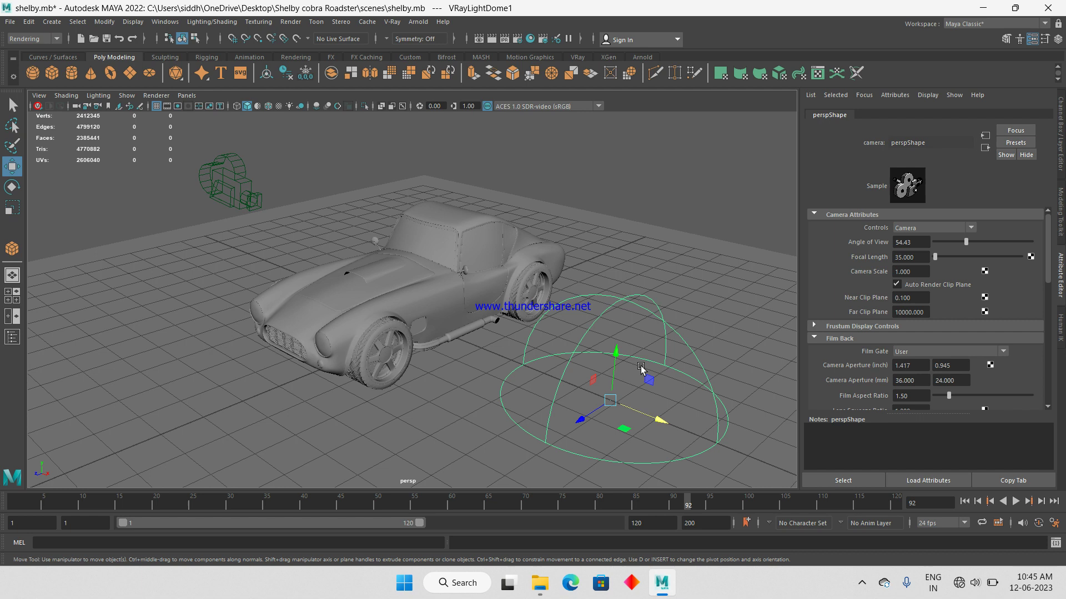
- Set the dome light intensity multiplier to 50 and check it with a quick IPR
left_click(925, 280)
type("50")
key("Return")
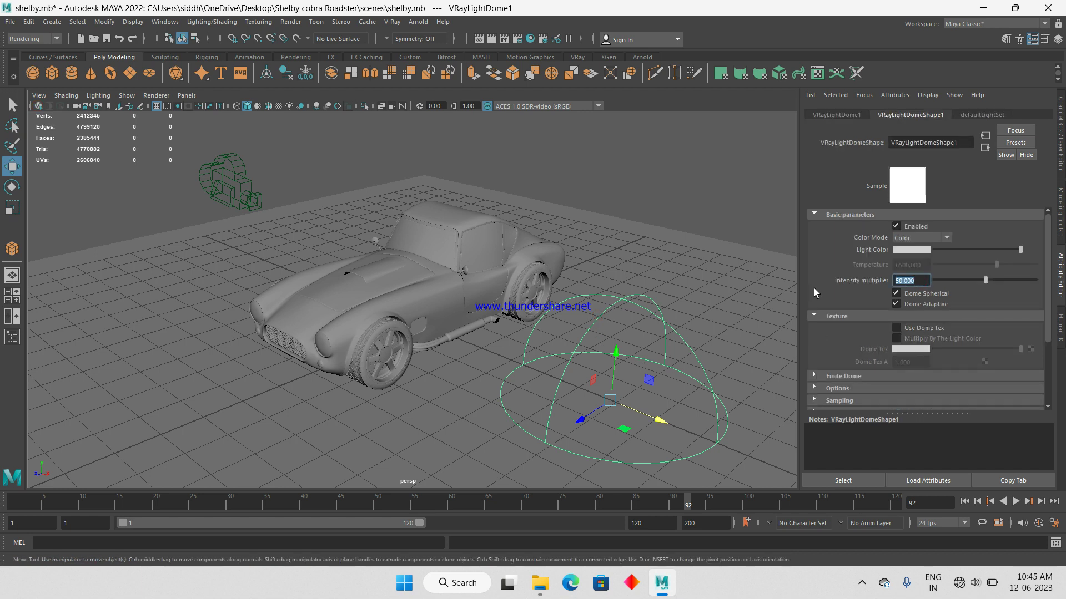
left_click(37, 107)
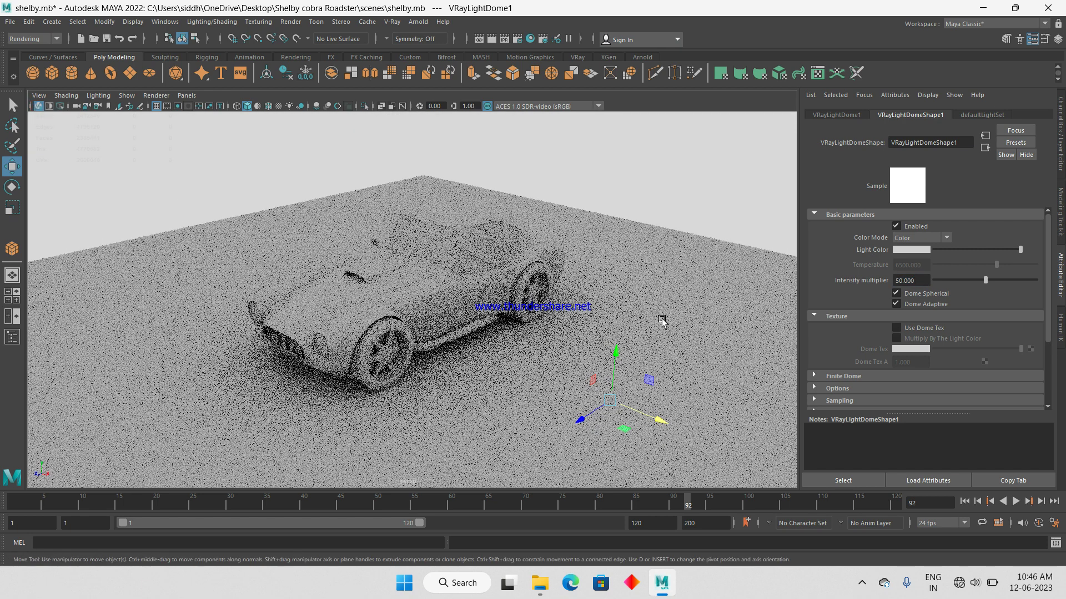
left_click(38, 108)
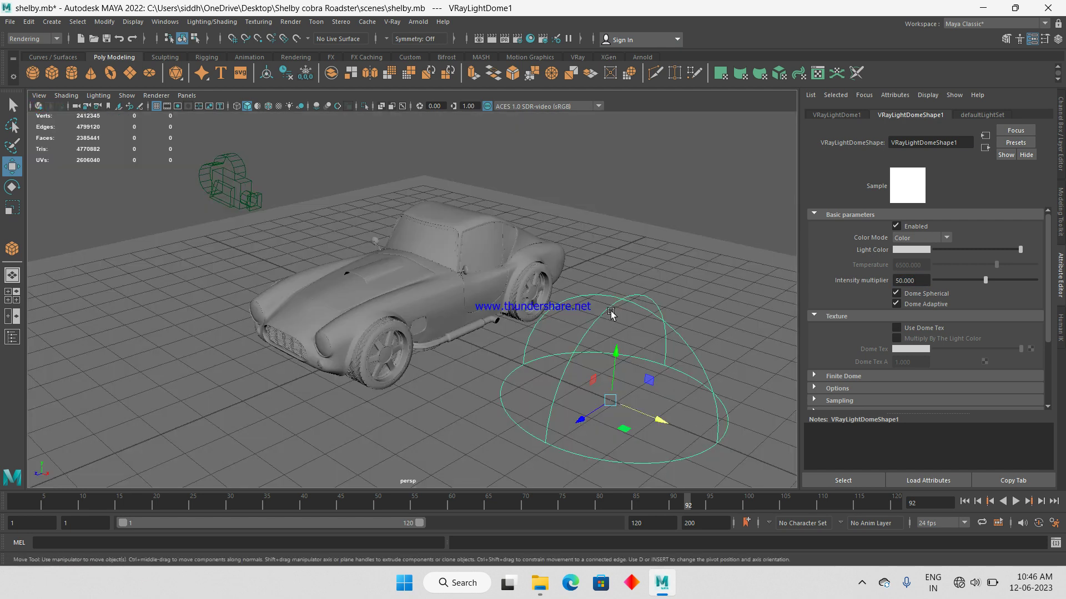
- Enable a file texture on the dome light and browse to the D:\hdr folder
left_click(913, 329)
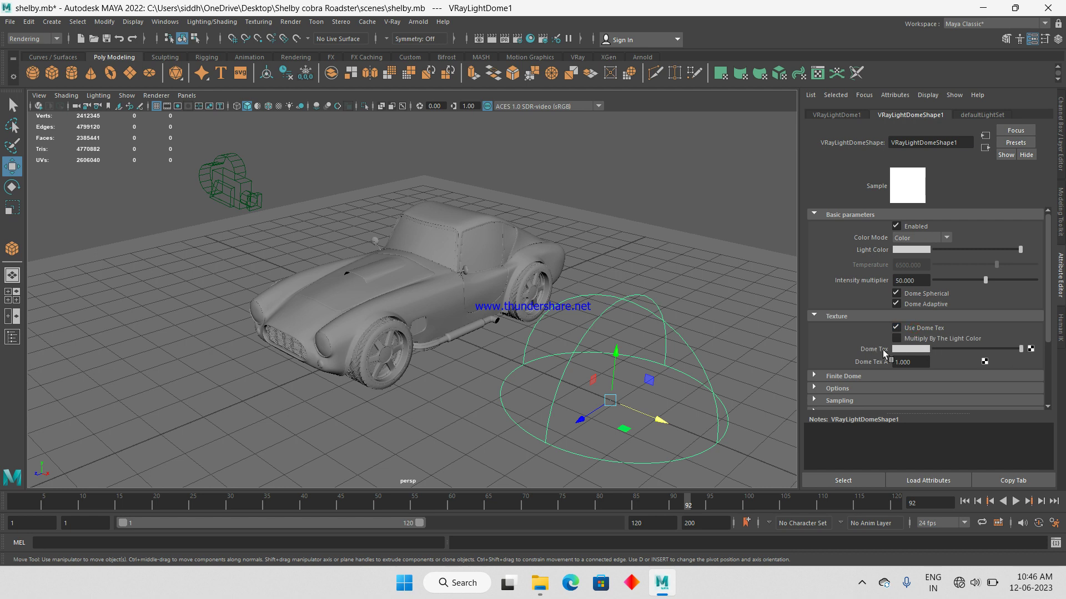
left_click(1032, 350)
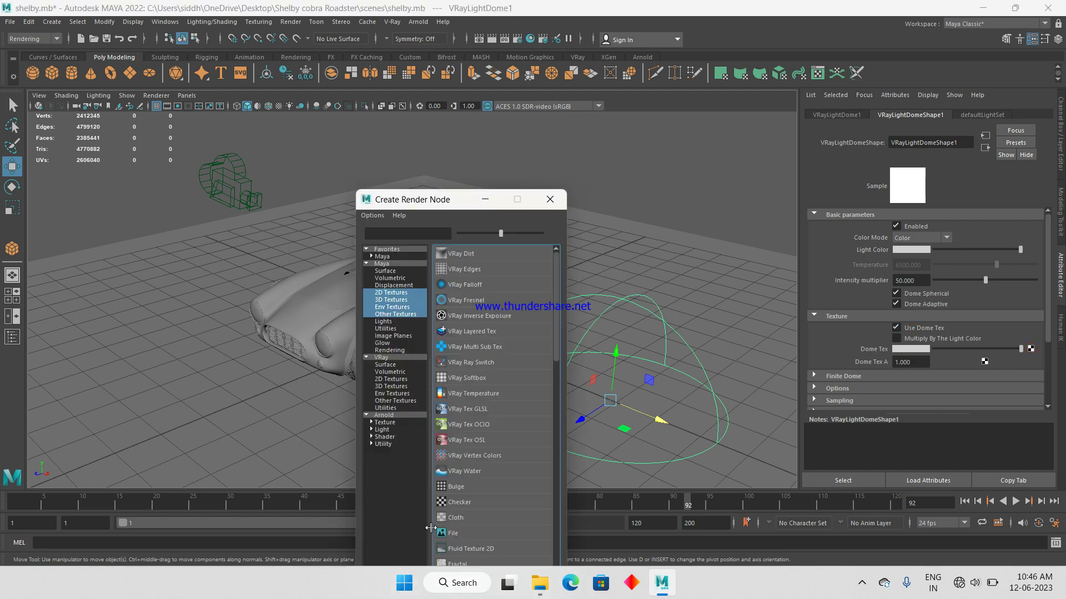
left_click(461, 534)
left_click(1033, 268)
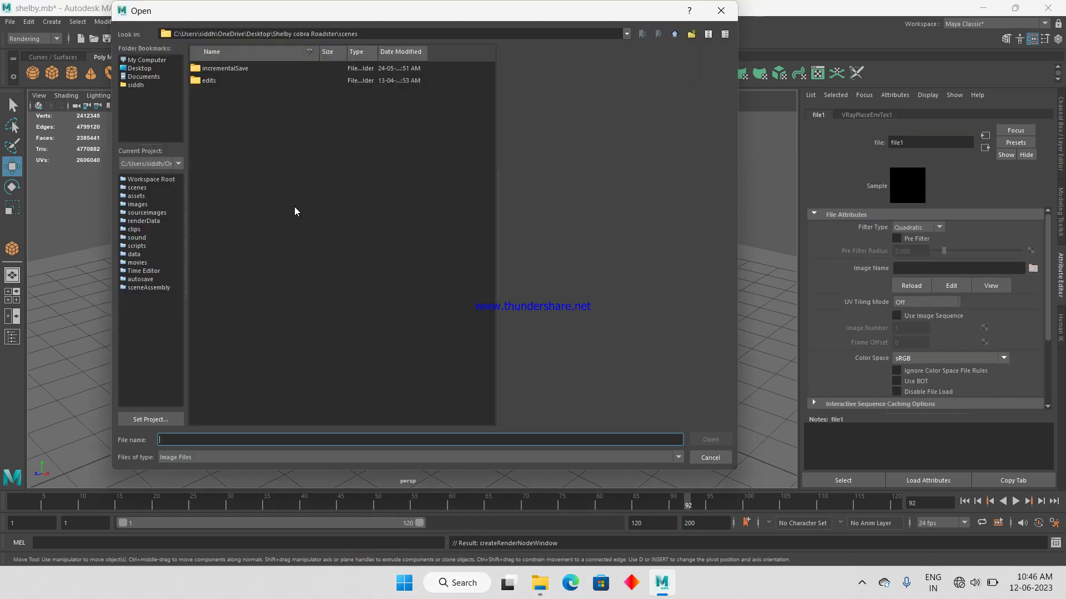
left_click(142, 60)
double_click(230, 91)
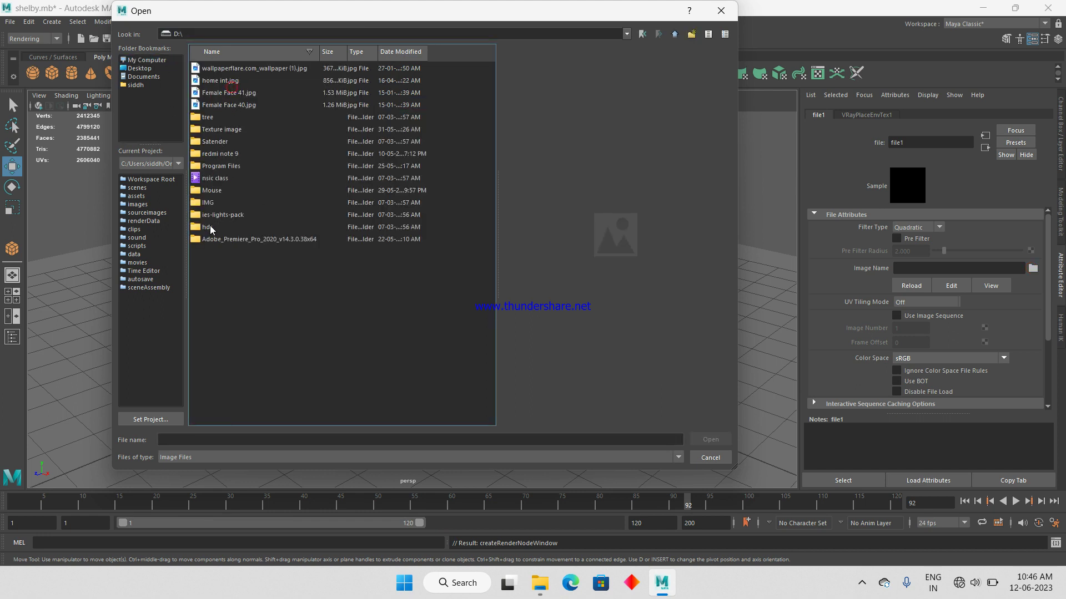
double_click(208, 228)
- Load sunset_jhbcentral_1k.exr as the dome image and preview it in V-Ray IPR
left_click(221, 105)
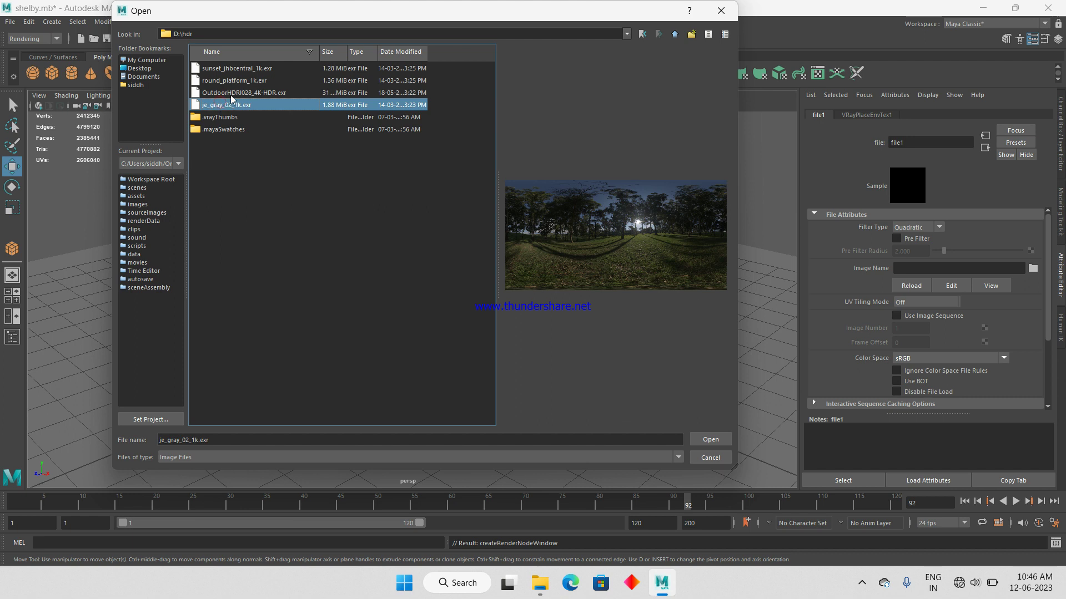
left_click(232, 94)
left_click(230, 81)
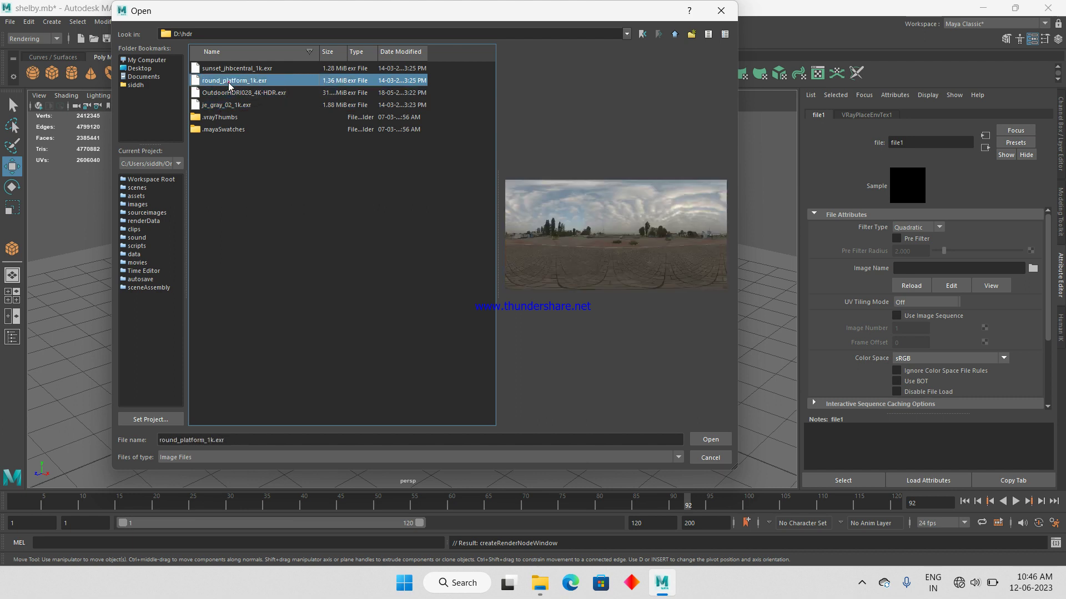
left_click(230, 69)
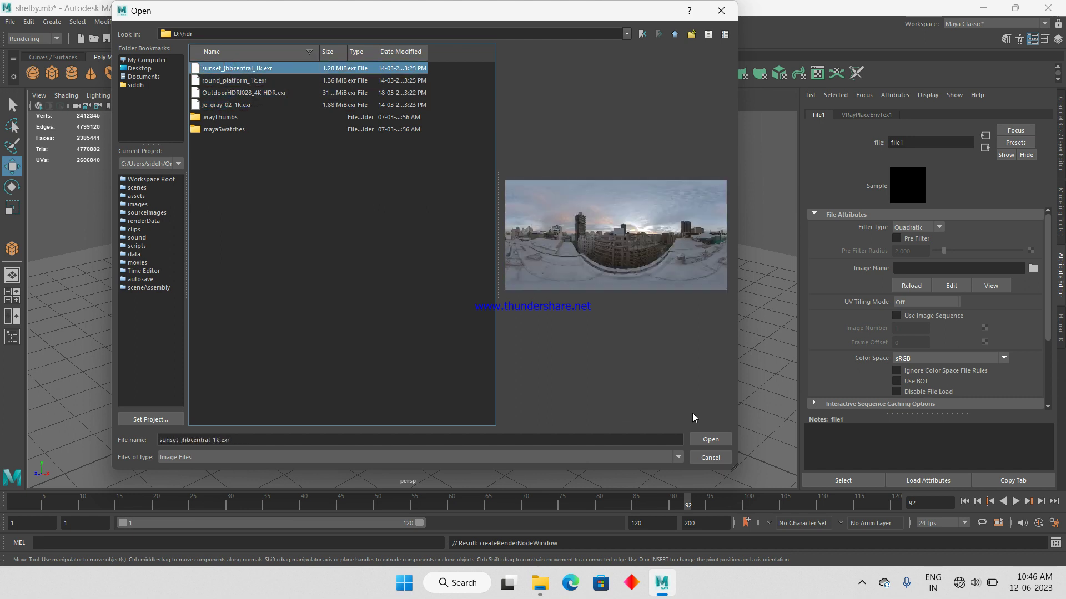
left_click(710, 439)
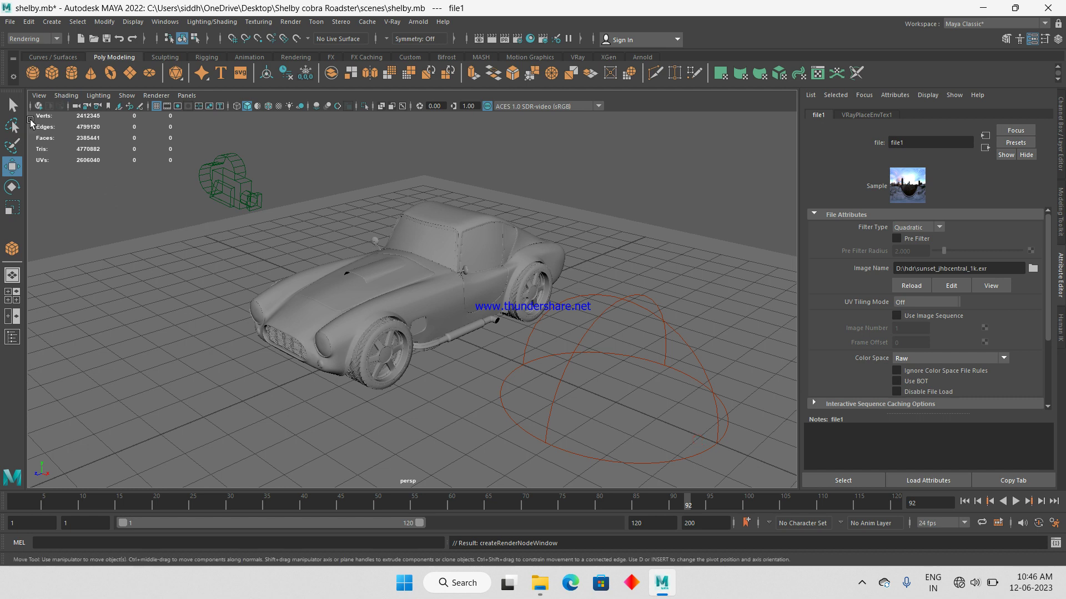
left_click(39, 106)
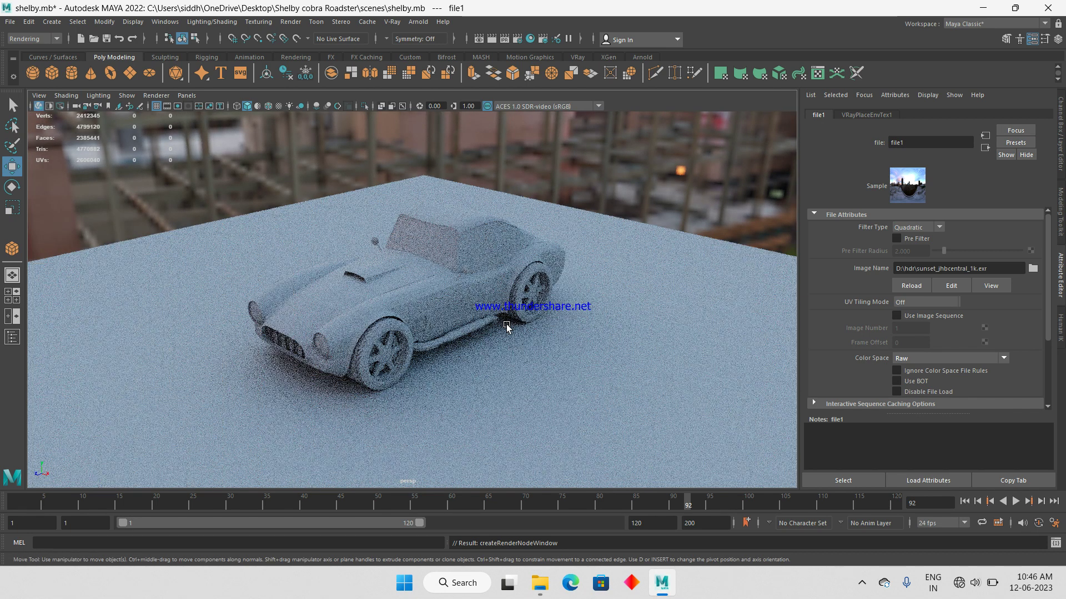
left_click(38, 106)
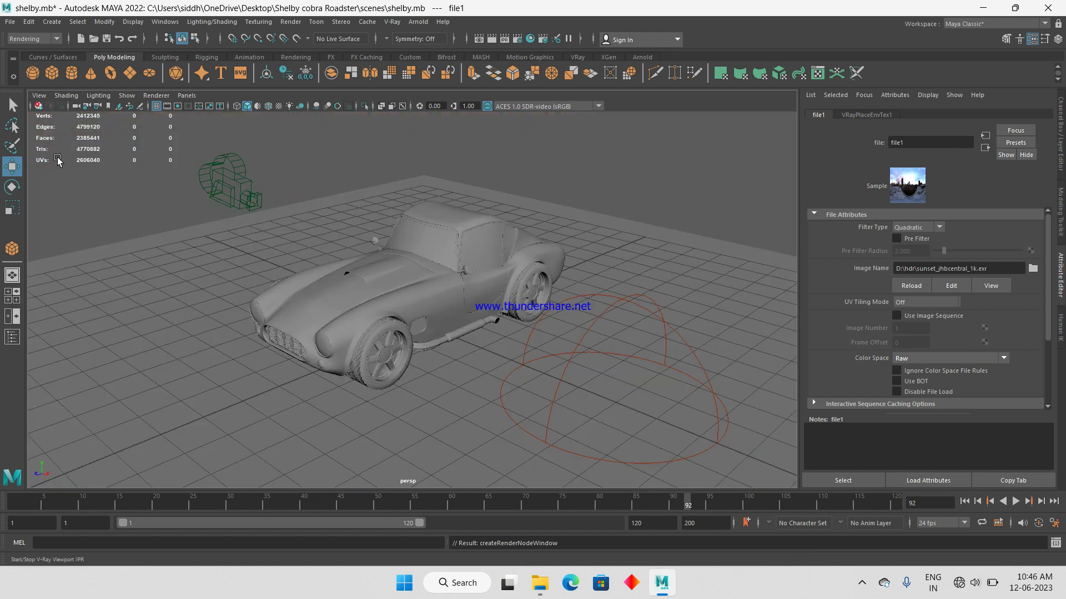
- Assign a new VRayMtl to the selected car body and roof panels
left_click(396, 300)
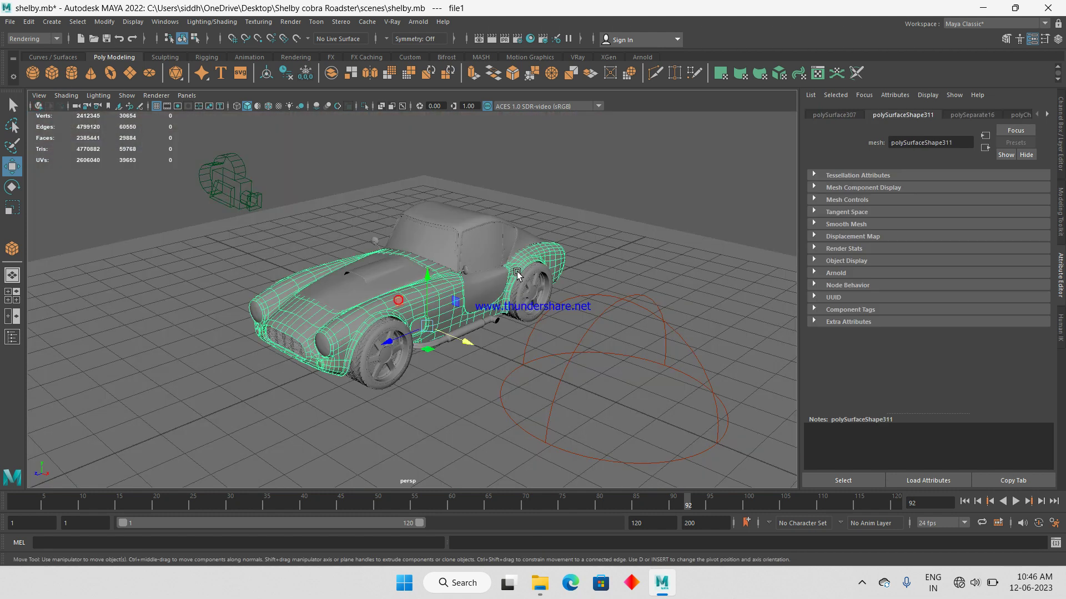
left_click(463, 214, "shift")
right_click(463, 214)
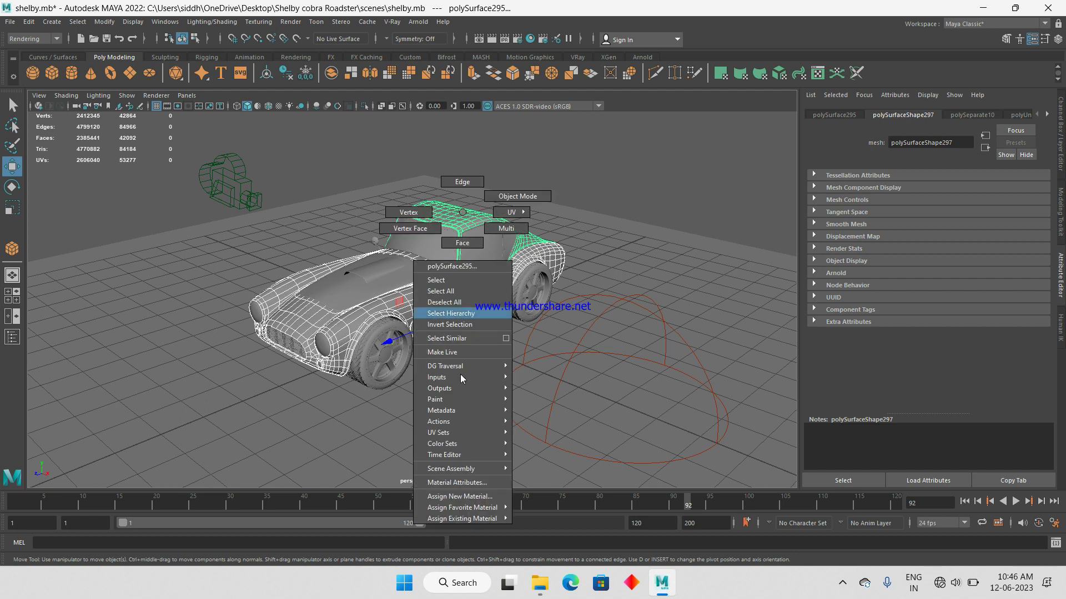
left_click(480, 497)
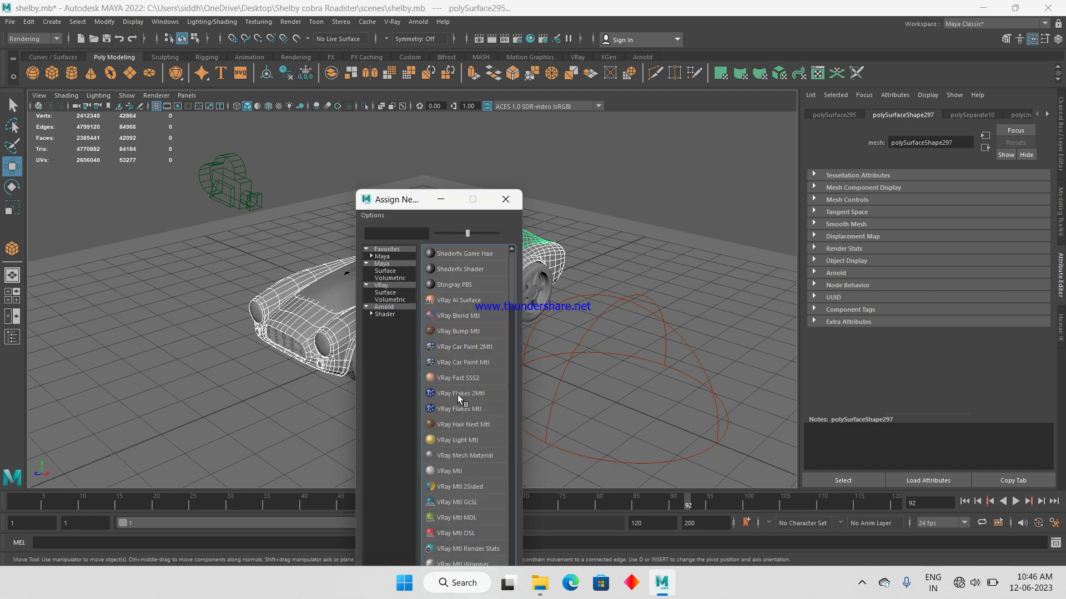
left_click(455, 469)
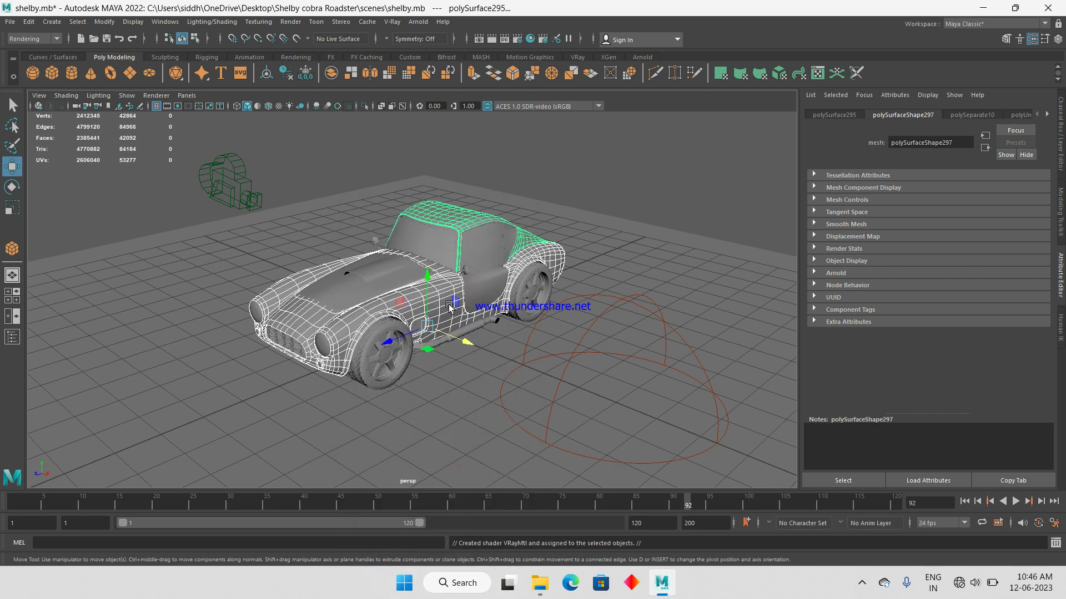
- Set the material's diffuse colour to cyan and reflection to white, previewing in V-Ray IPR
left_click(912, 240)
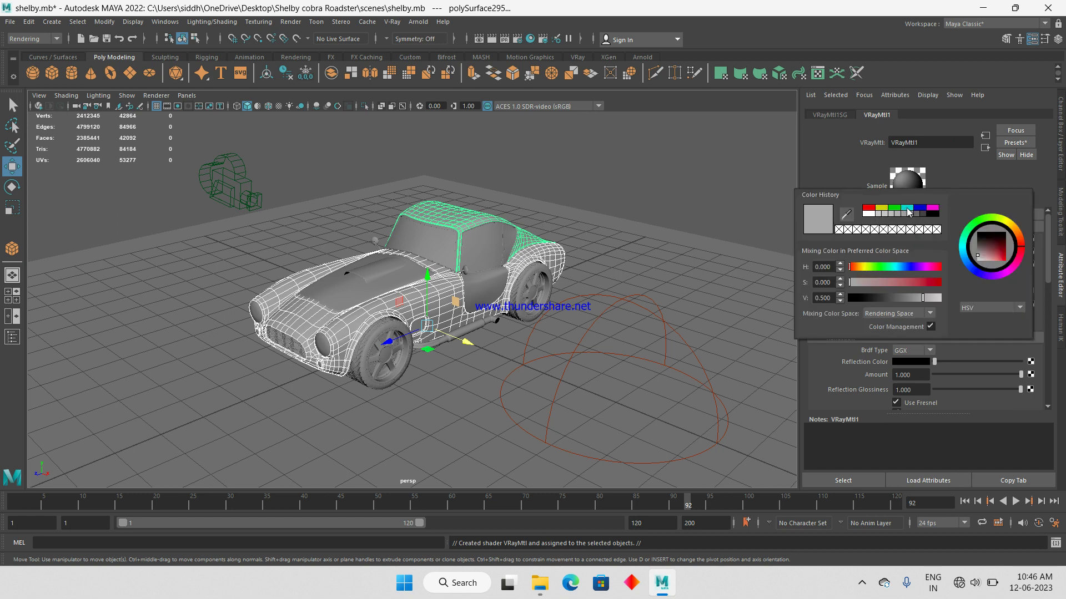
left_click(907, 210)
left_click(913, 352)
left_click_drag(947, 361, 1017, 361)
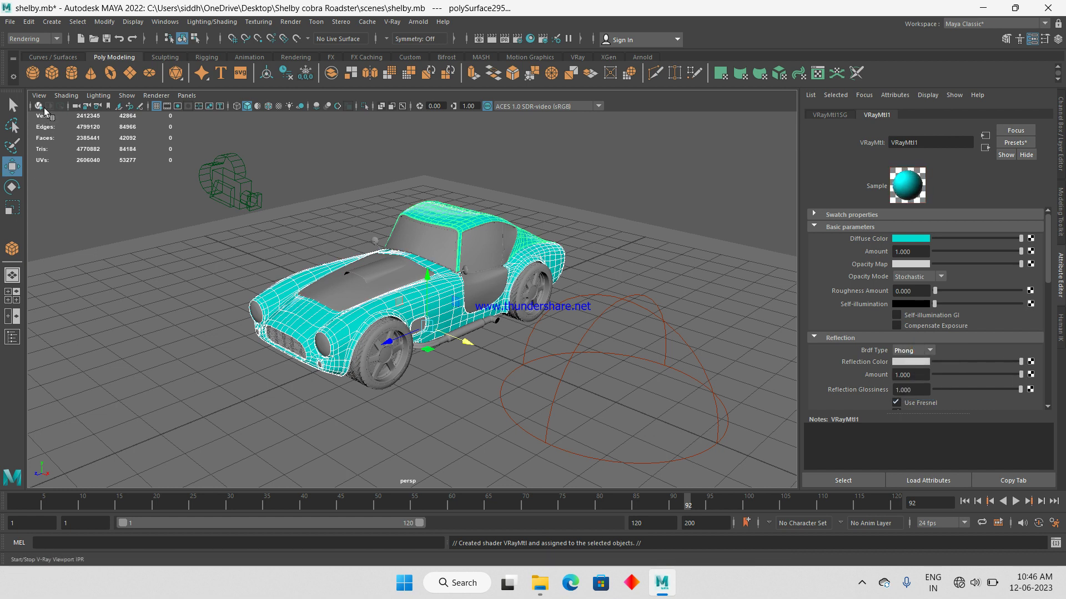
left_click(45, 107)
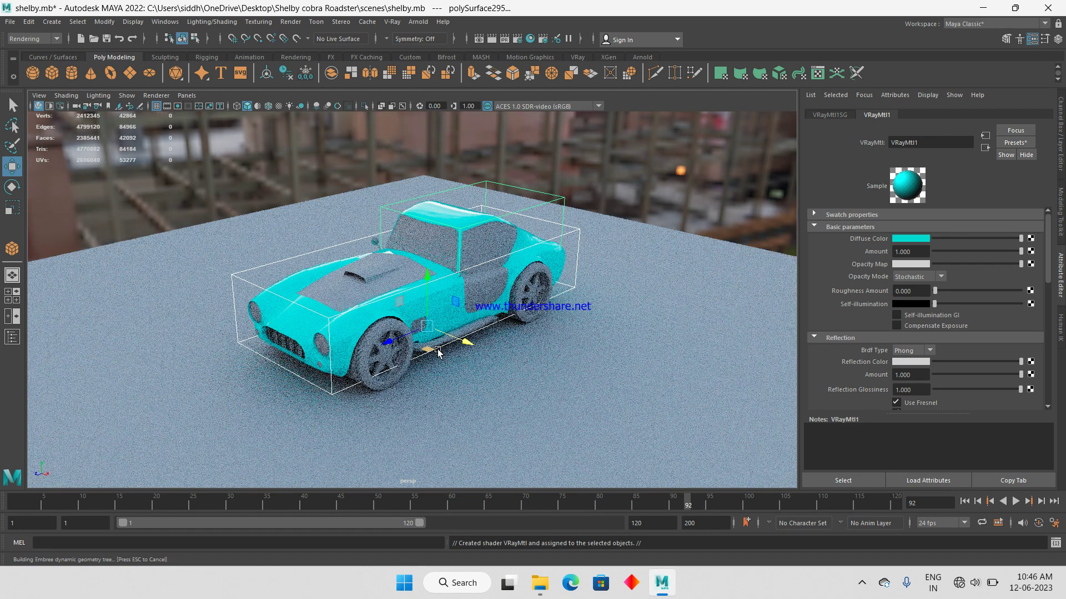
mouse_move(461, 332)
left_mouse_down("alt")
mouse_move(337, 293)
mouse_move(435, 264)
mouse_move(442, 241)
mouse_move(295, 264)
mouse_move(388, 245)
mouse_move(479, 287)
left_mouse_up("alt")
right_click_drag(479, 287, 504, 301, "alt")
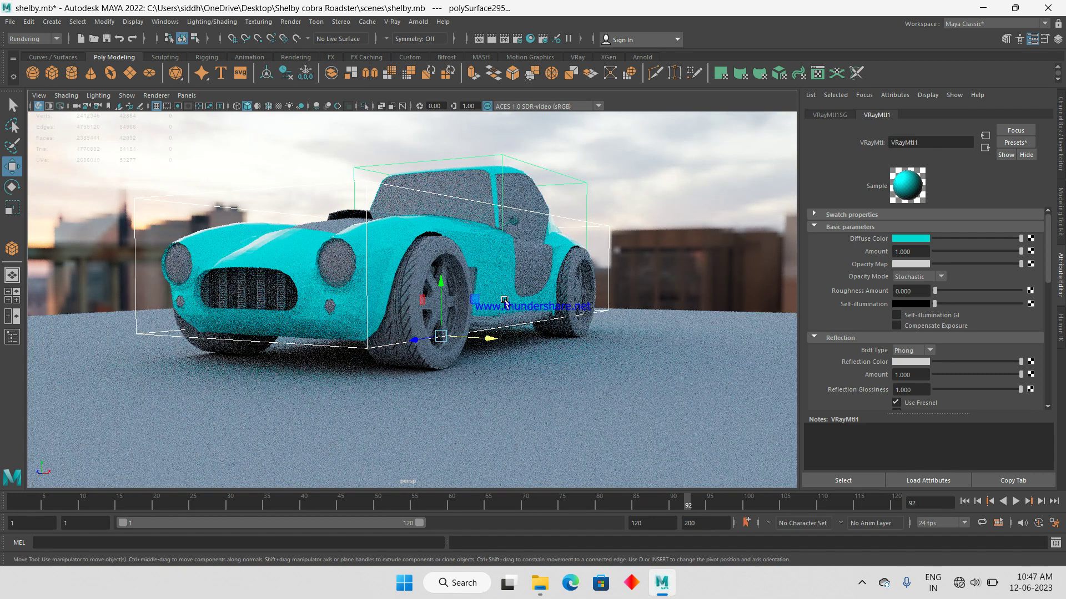
left_click(38, 105)
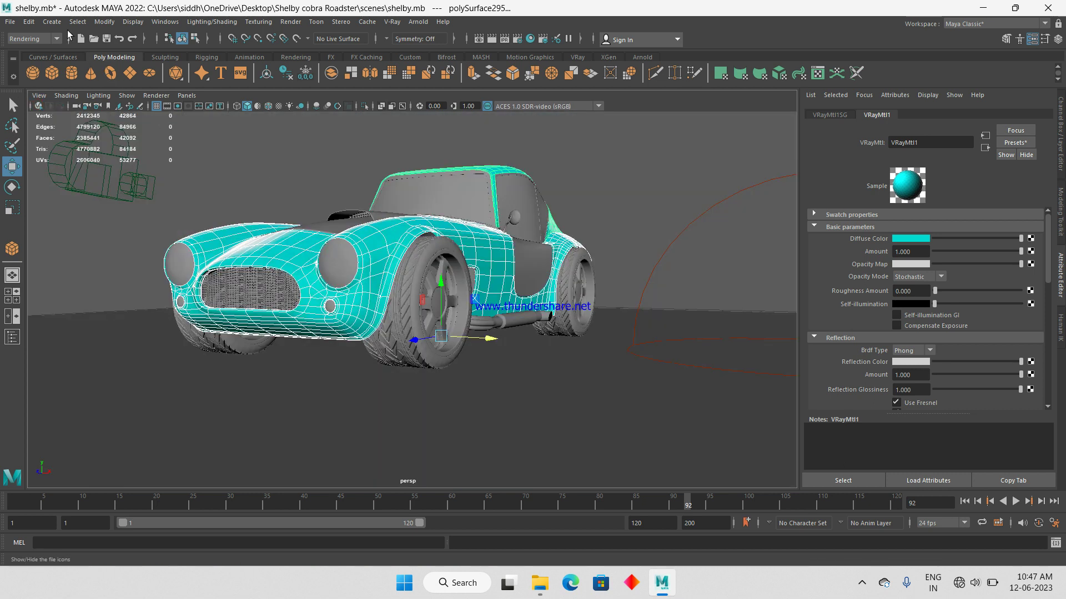
- Apply Mesh > Smooth to the car body from the Modeling menu set, then test in IPR
left_click(37, 38)
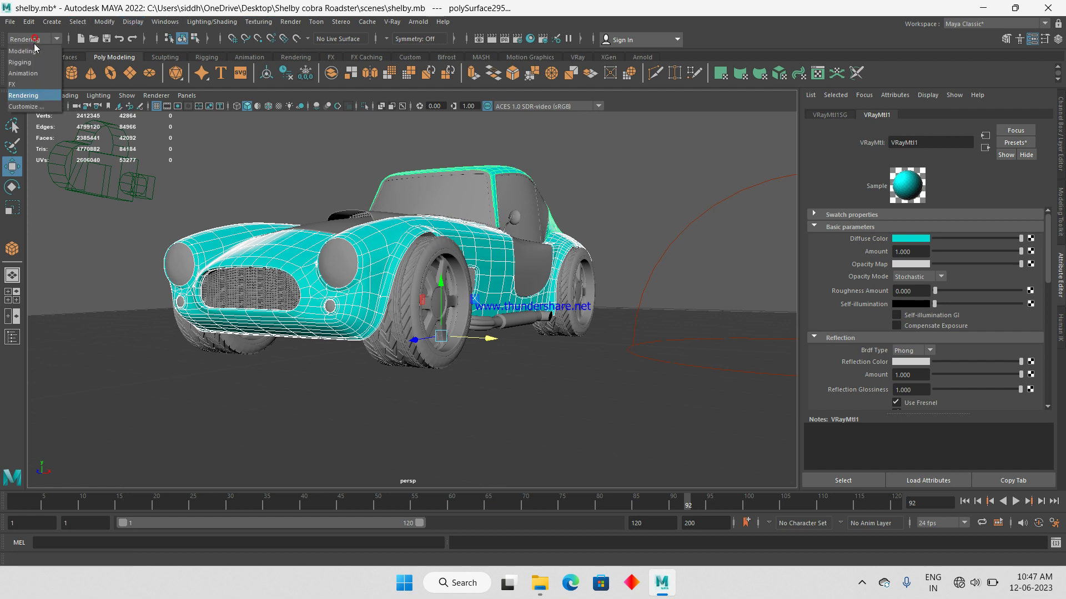
left_click(188, 23)
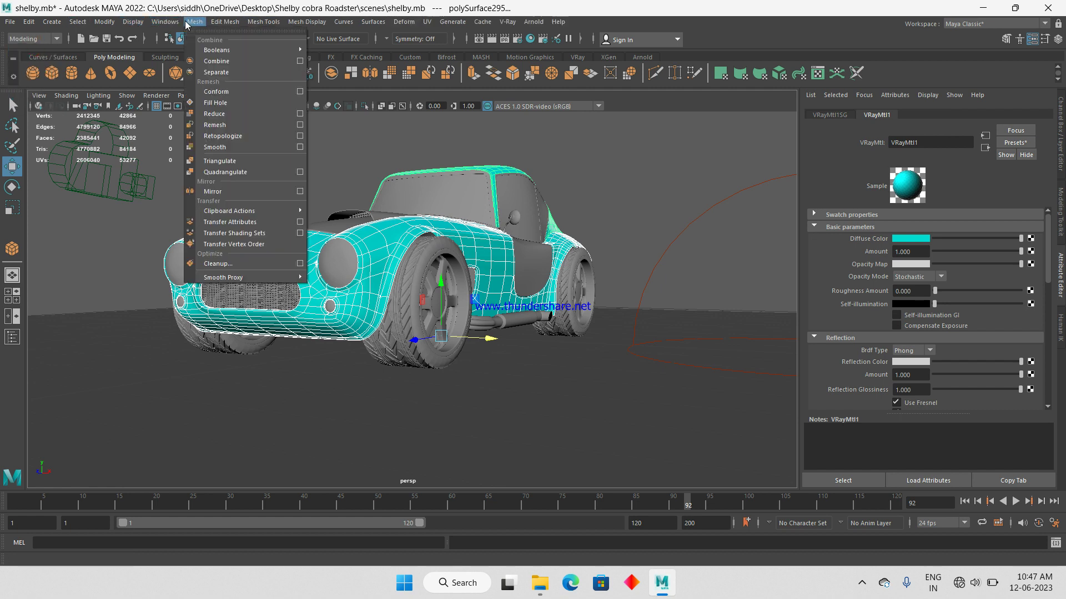
left_click(231, 147)
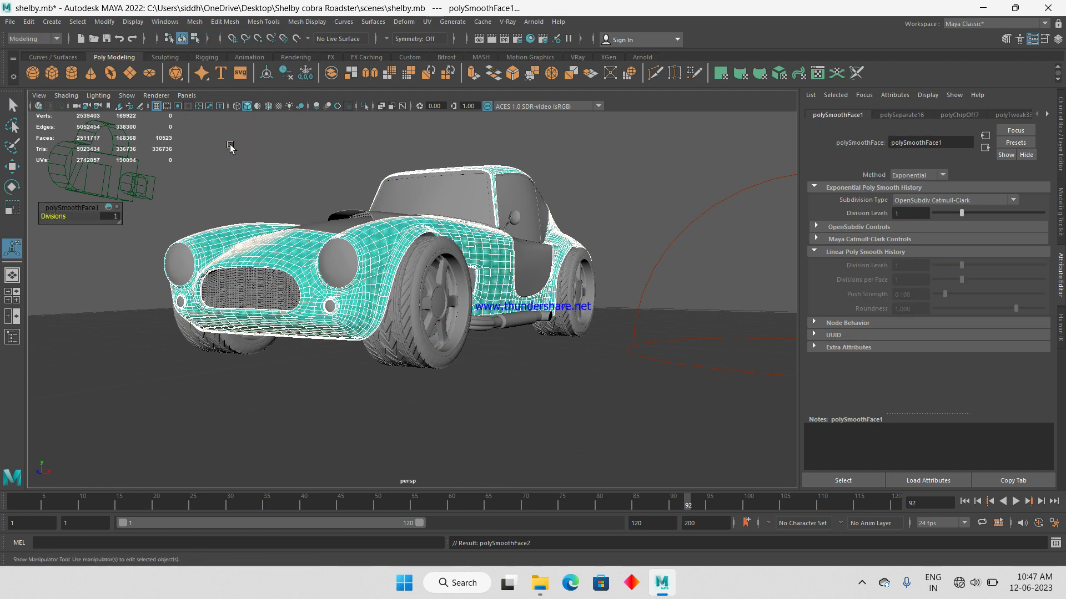
left_click(38, 106)
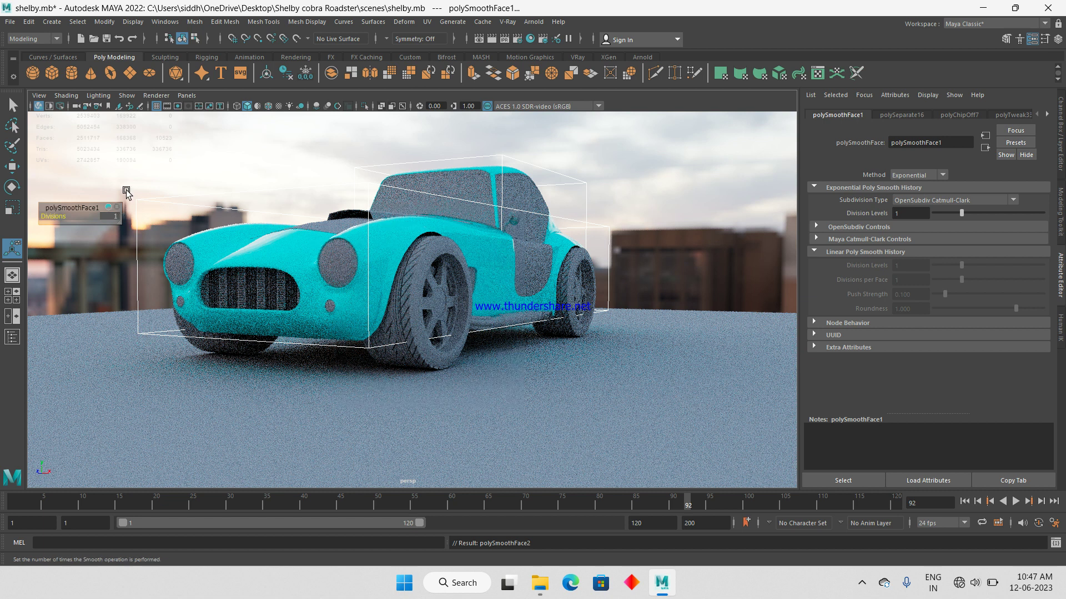
left_click(49, 107)
- Reselect the car body mesh and bring up its VRayMtl1 settings
mouse_move(437, 225)
left_mouse_down("alt")
mouse_move(420, 240)
mouse_move(420, 267)
left_mouse_up("alt")
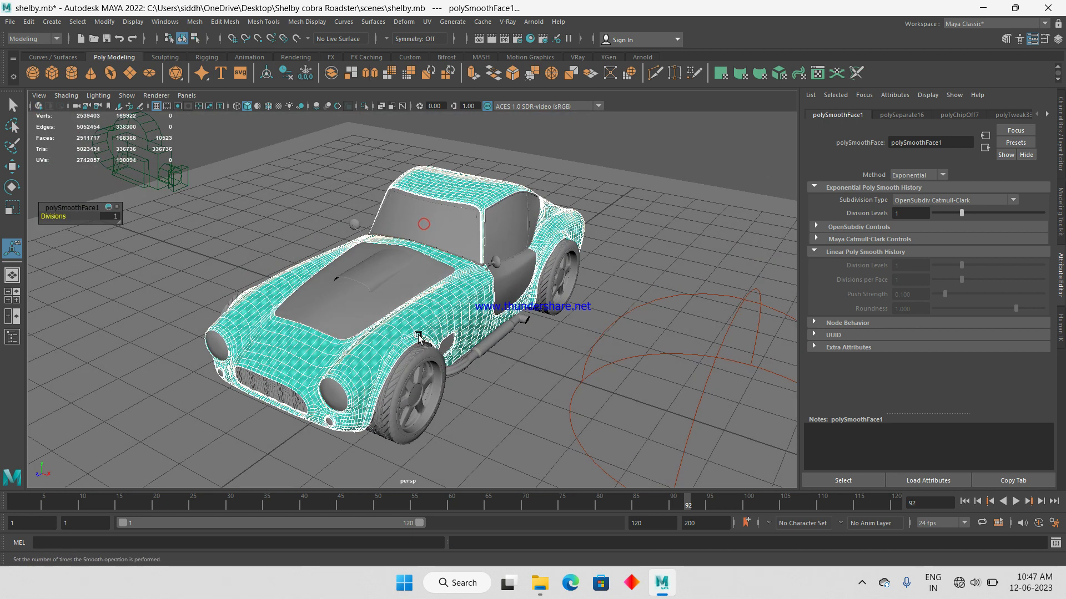
key("q")
left_click(555, 355)
left_click(348, 372)
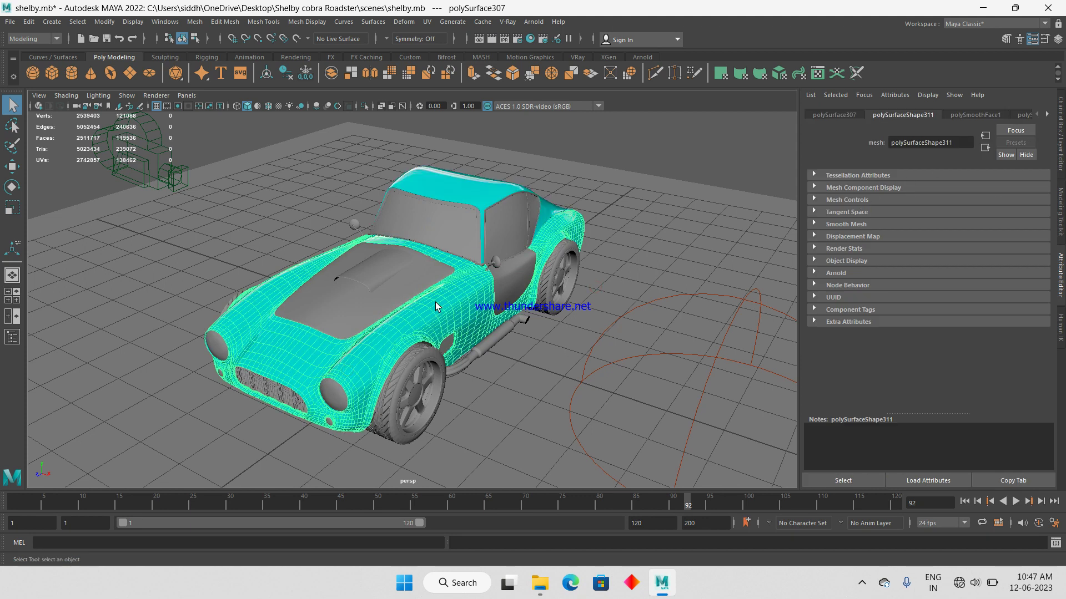
right_click_drag(435, 302, 439, 547)
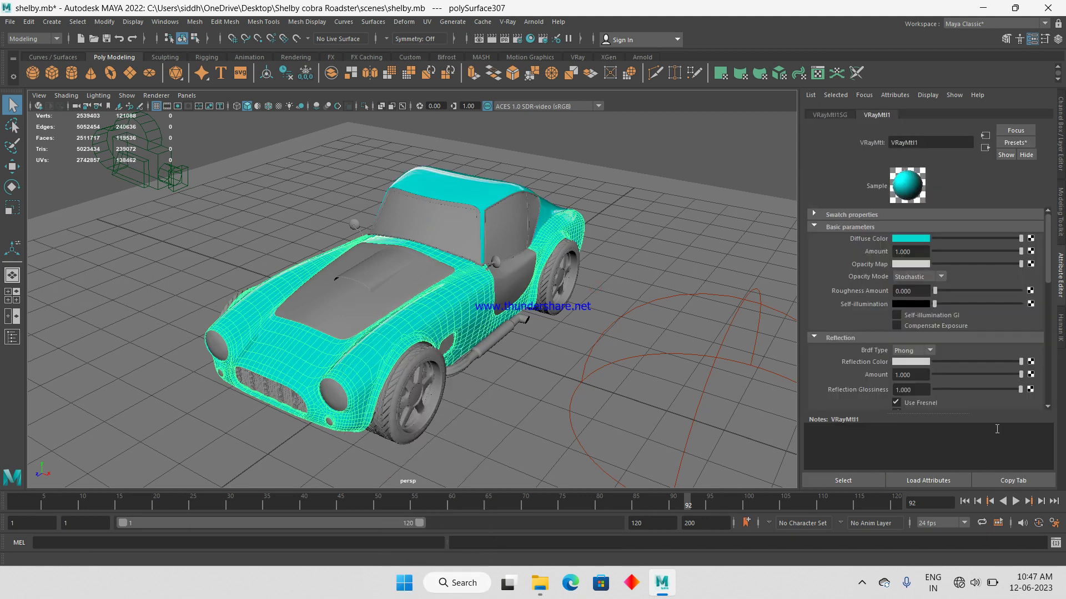
- Make VRayMtl1's reflection yellow and lower its glossiness to 0.599 under live IPR
left_click(911, 362)
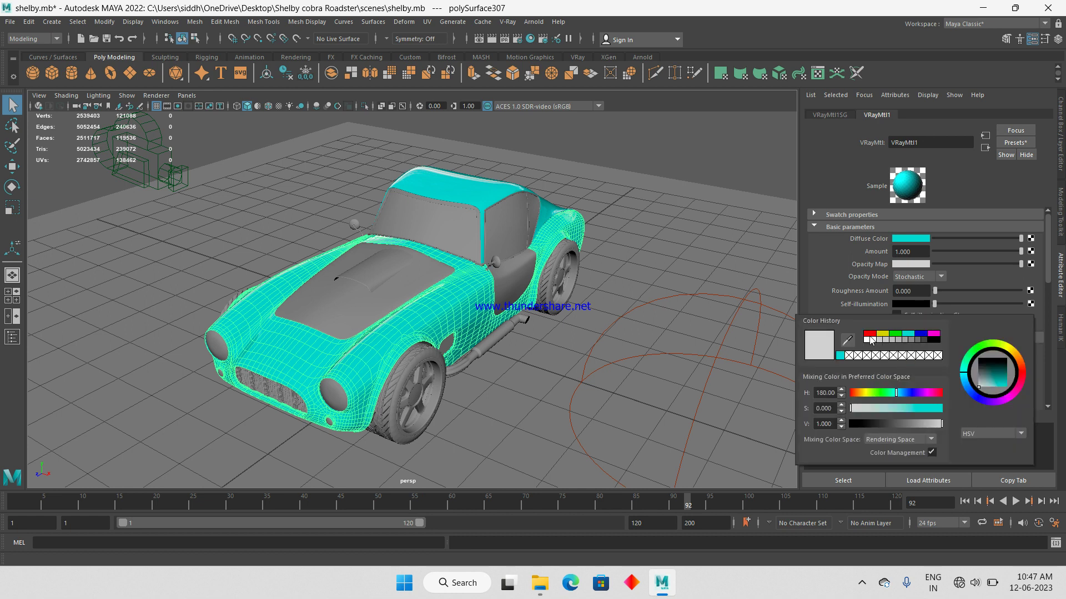
left_click(879, 335)
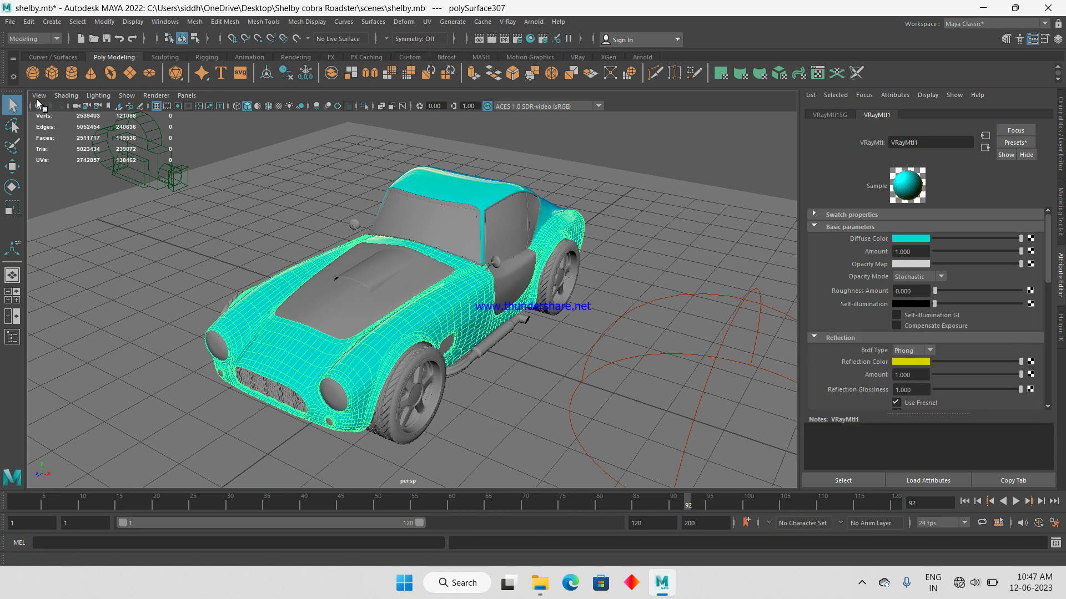
left_click(38, 105)
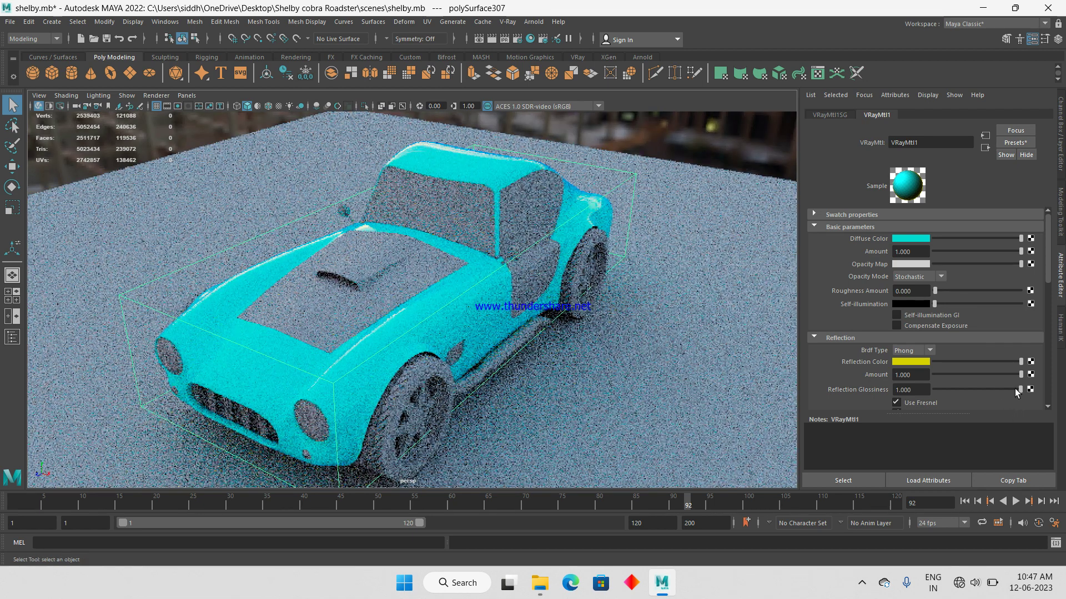
left_click(1015, 389)
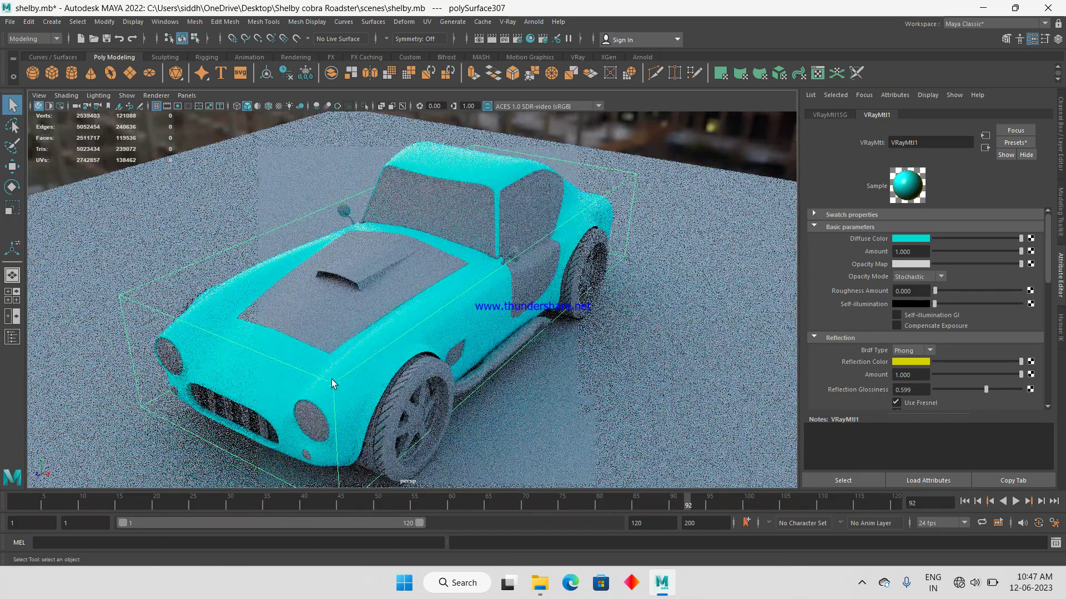
left_click_drag(332, 379, 259, 257, "alt")
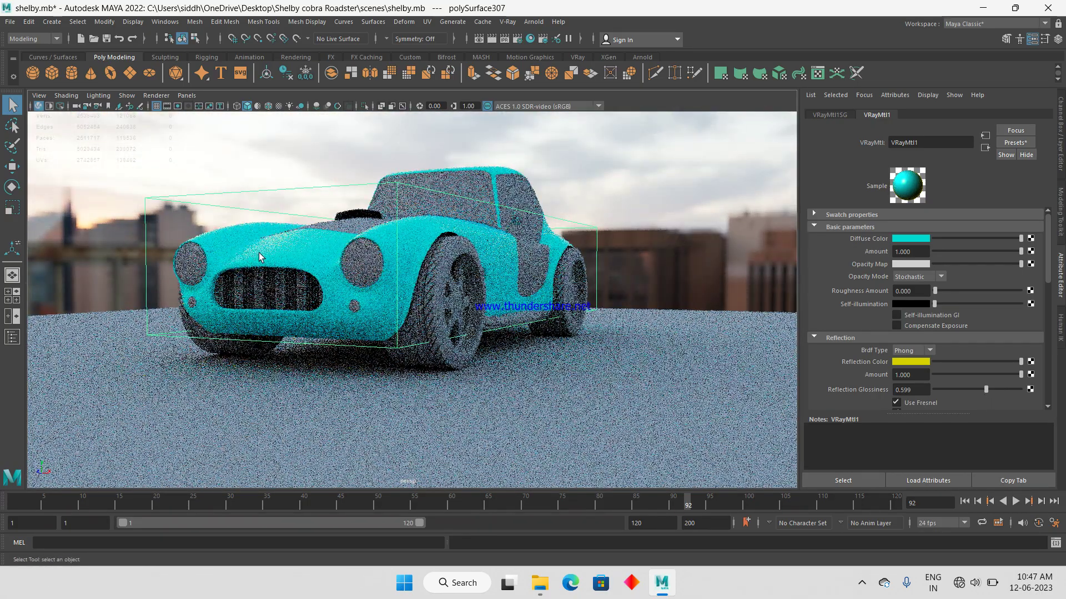
- Change the reflection colour to red and leave Use Fresnel turned off
left_click(909, 361)
left_click(867, 331)
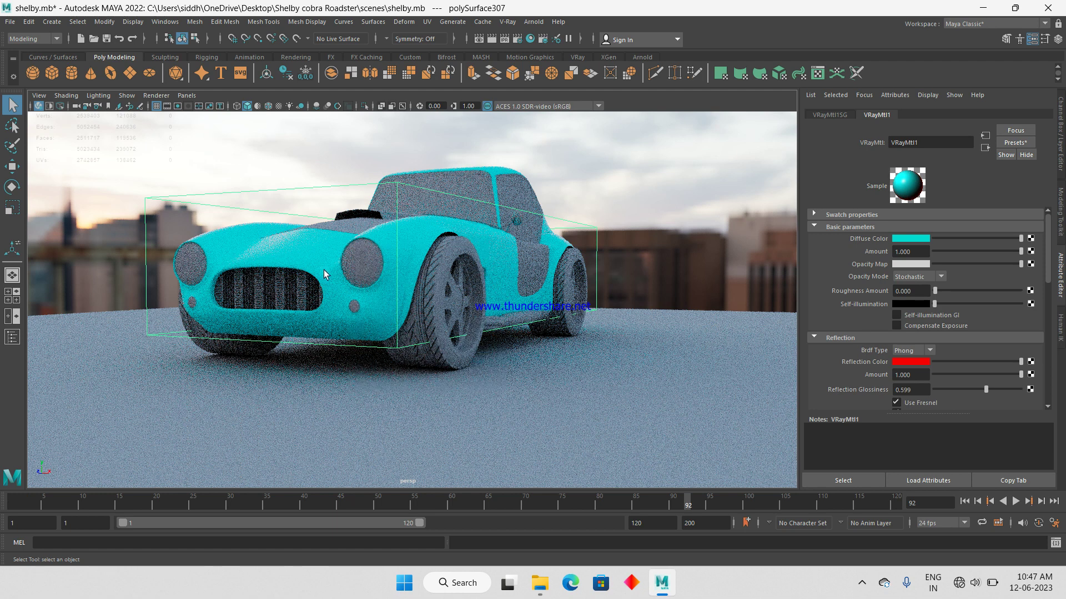
left_click(924, 403)
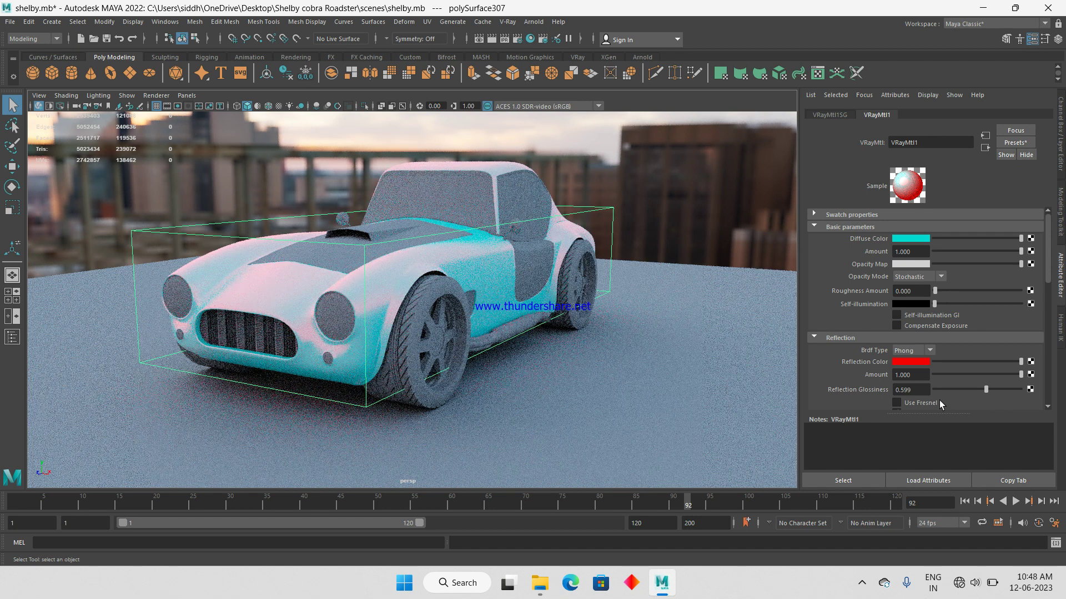
scroll(951, 382, "down", 2)
left_click(935, 371)
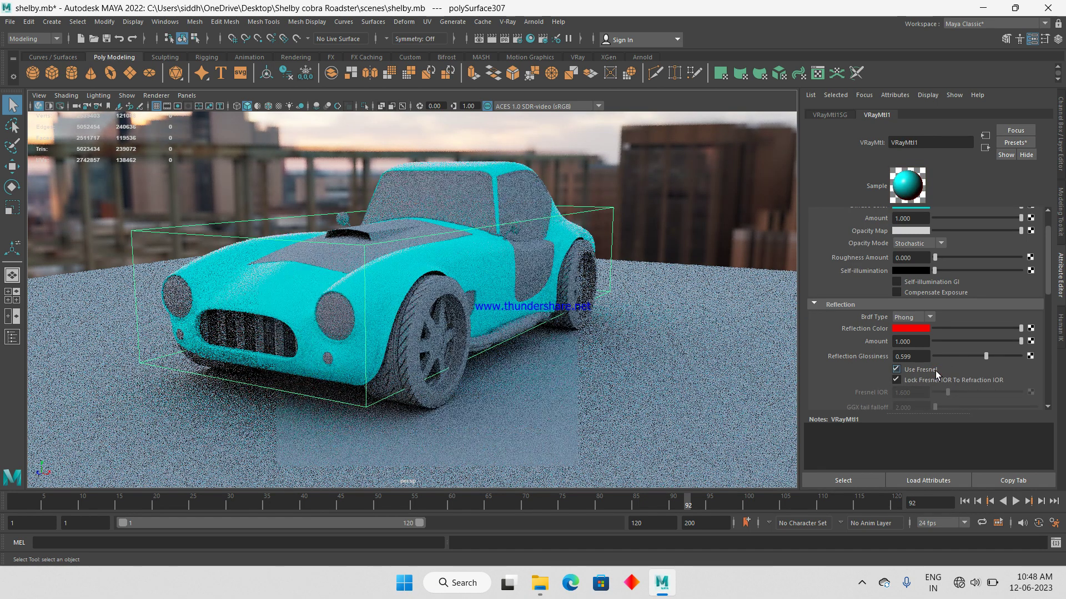
left_click(935, 371)
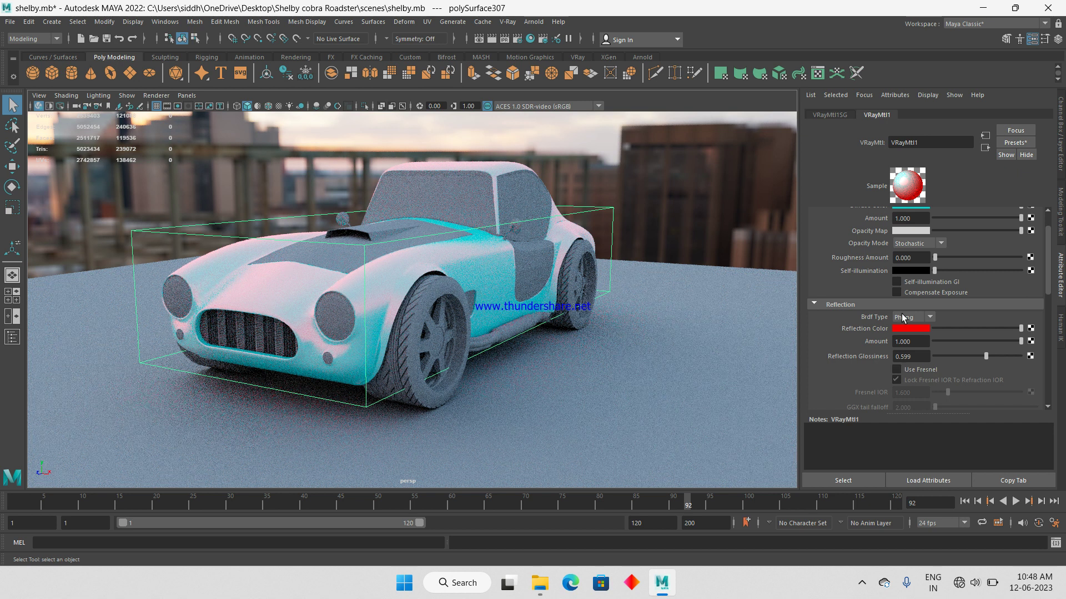
- Map a checker texture onto the body material, stop IPR, and reselect the body panels
left_click(1031, 328)
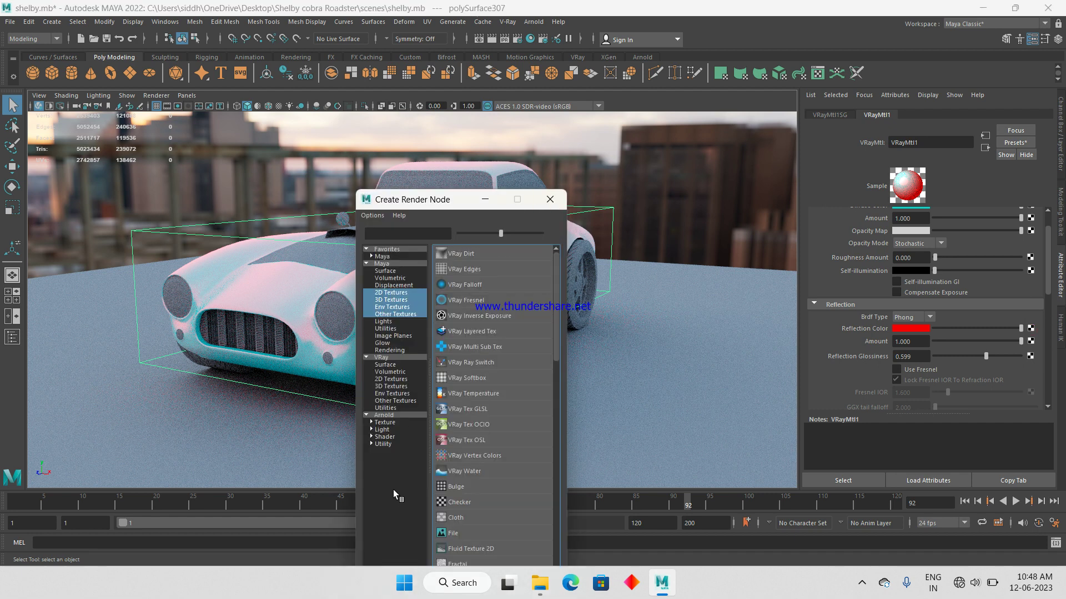
left_click(471, 498)
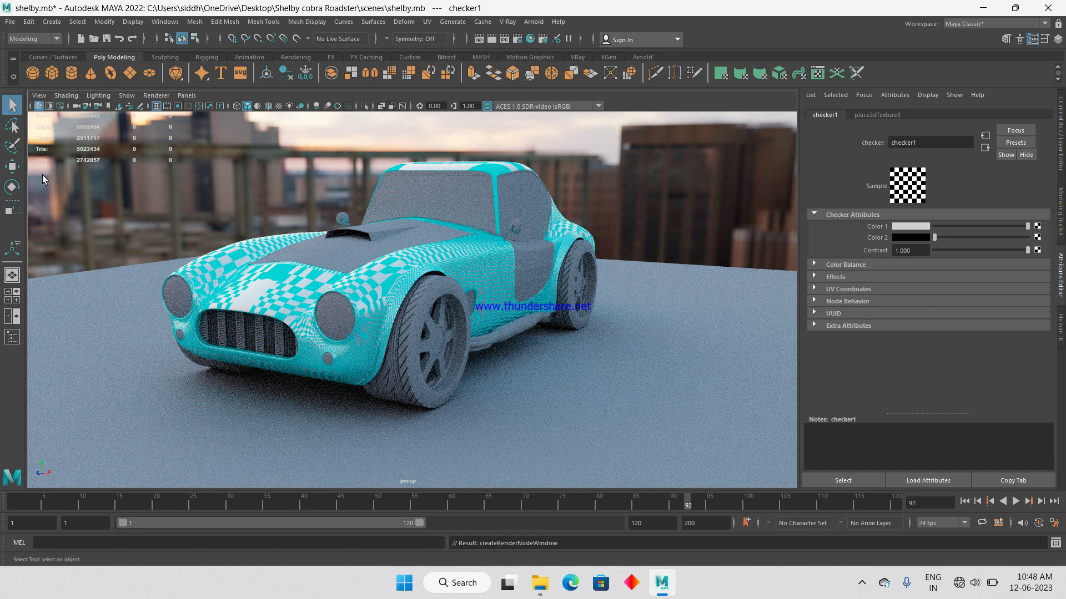
left_click(37, 107)
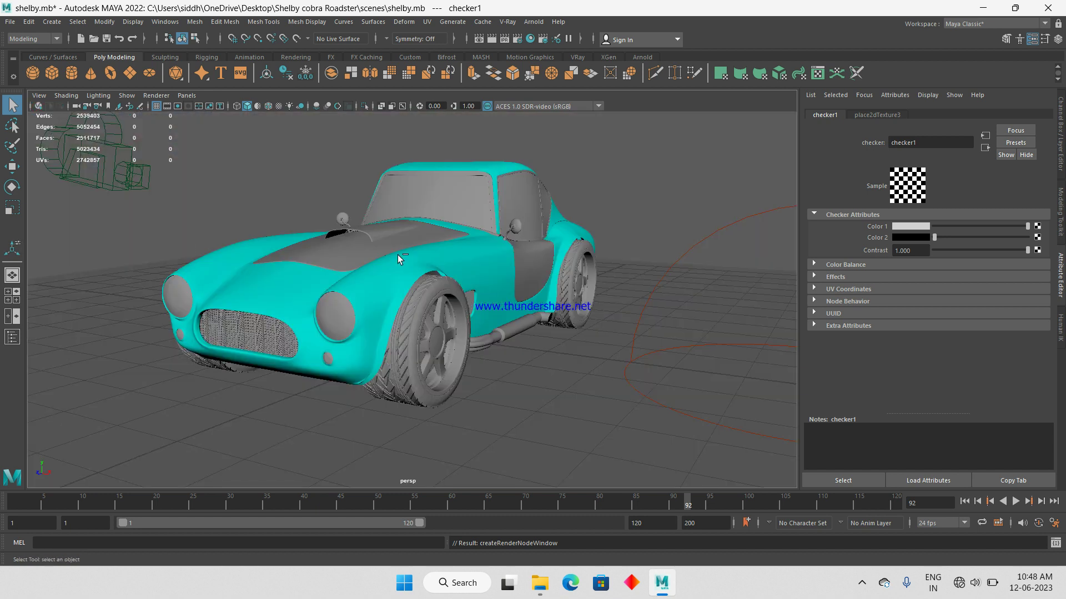
left_click(302, 281)
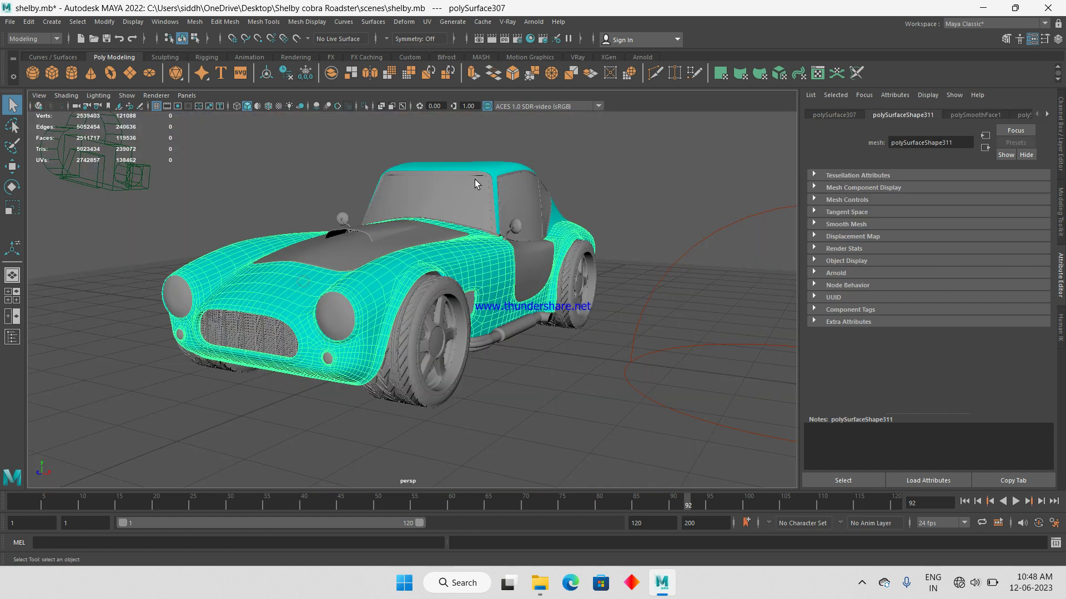
- Give body and roof a new VRay Car Paint 2 Mtl with cyan base colour, then start IPR
left_click(480, 163, "shift")
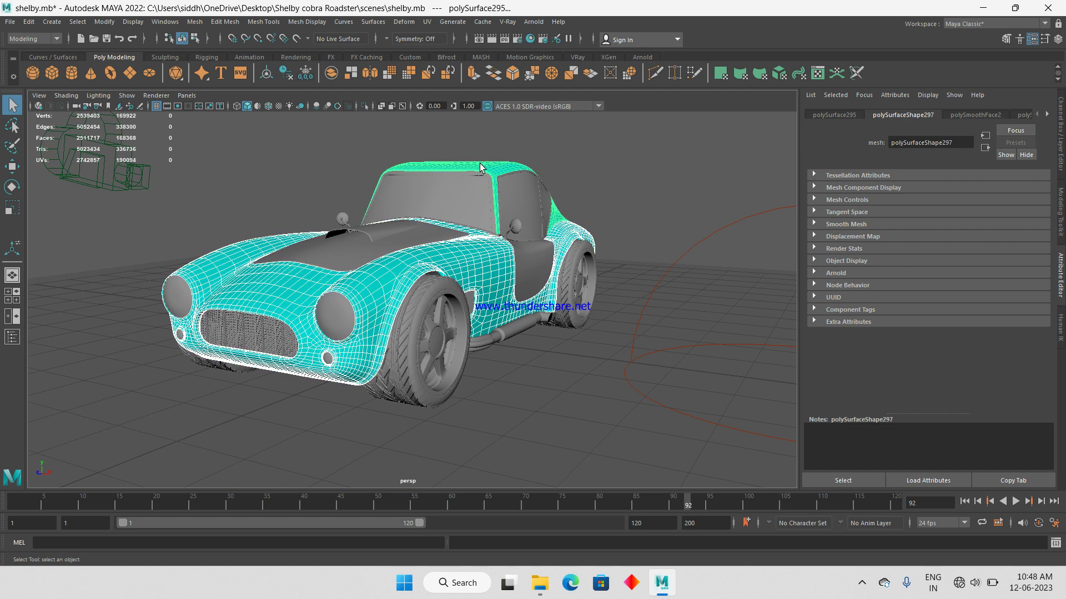
right_click_drag(480, 164, 477, 451)
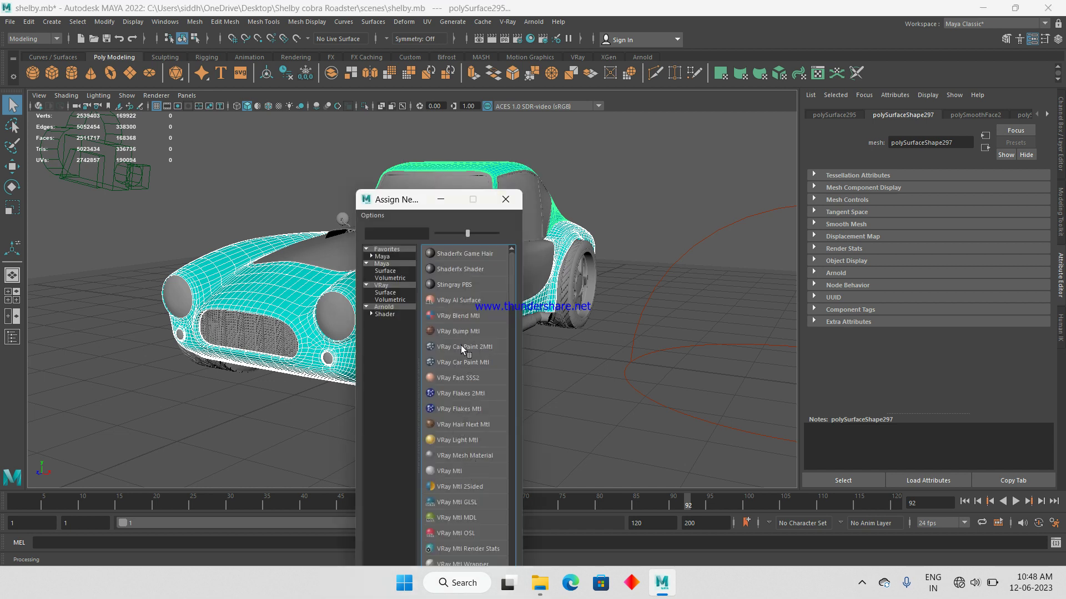
left_click(461, 346)
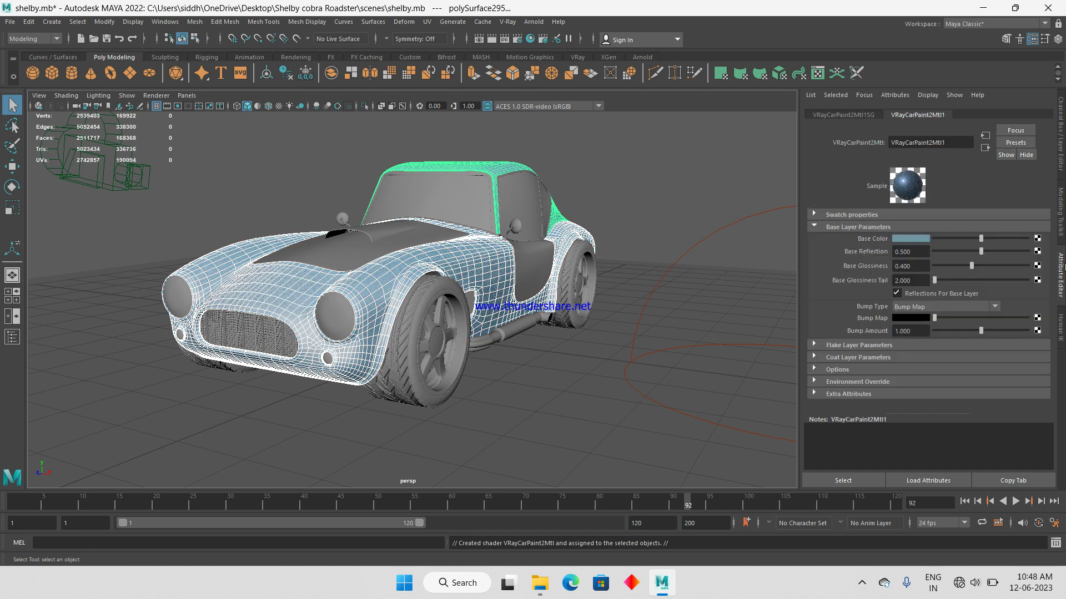
left_click(924, 239)
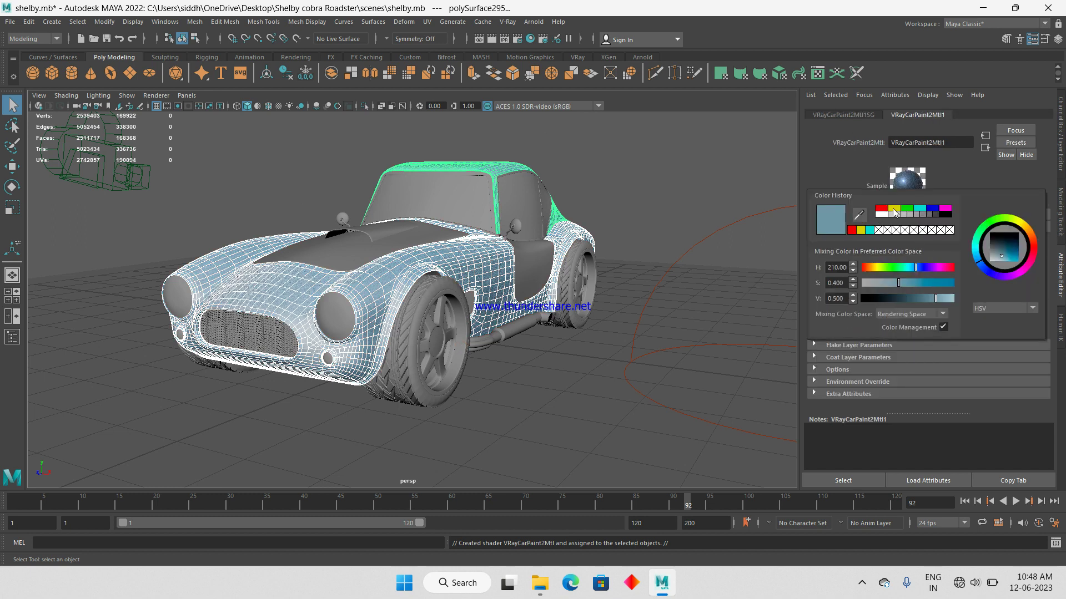
left_click(867, 231)
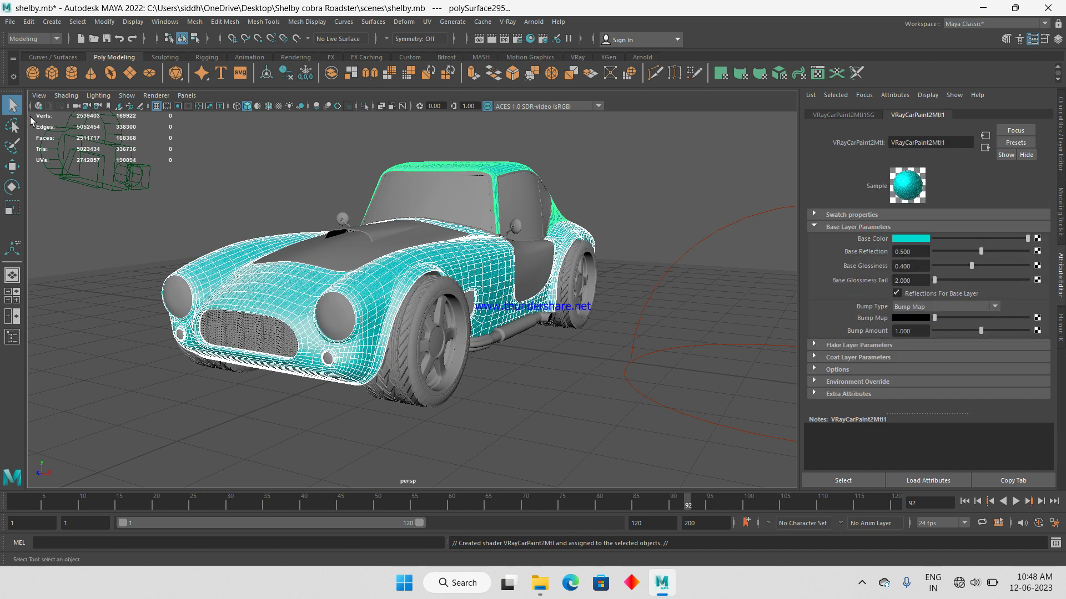
left_click(38, 106)
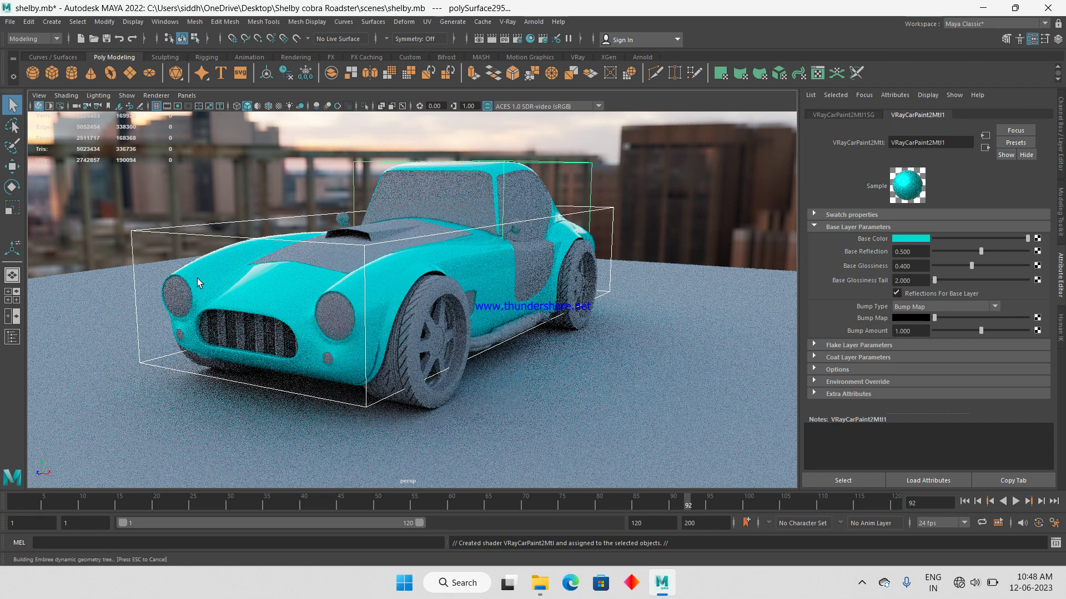
- Zoom around the live render to review the cyan car paint
scroll(269, 252, "up", 5)
scroll(295, 171, "up", 5)
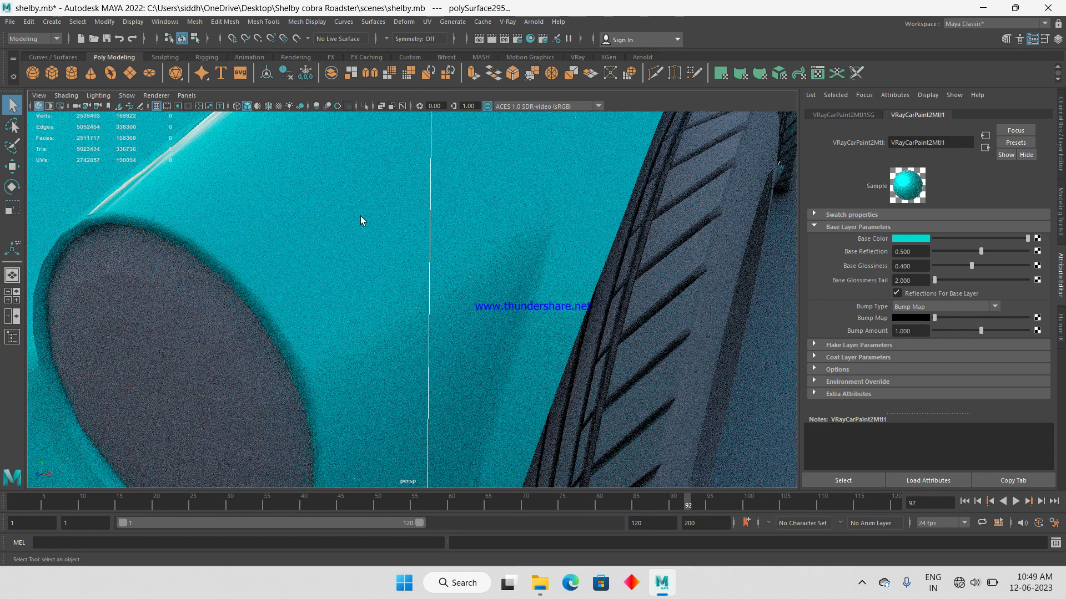
scroll(368, 281, "down", 5)
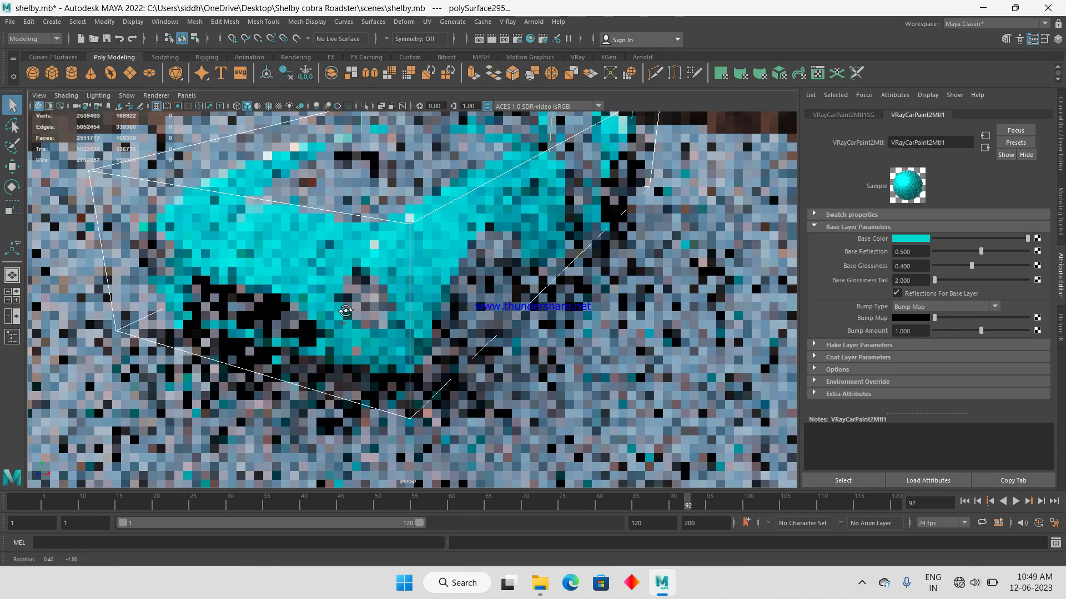
middle_click_drag(353, 305, 379, 336, "alt")
scroll(379, 337, "up", 3)
scroll(401, 330, "up", 3)
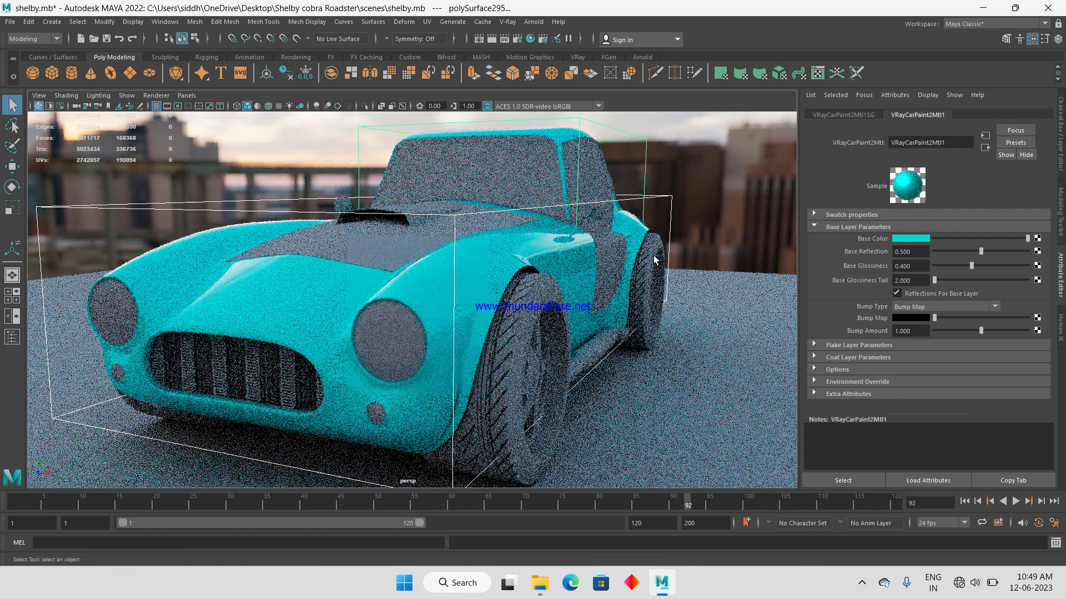
- Select the dome light, expand its Options section, and restart the live render
key("w")
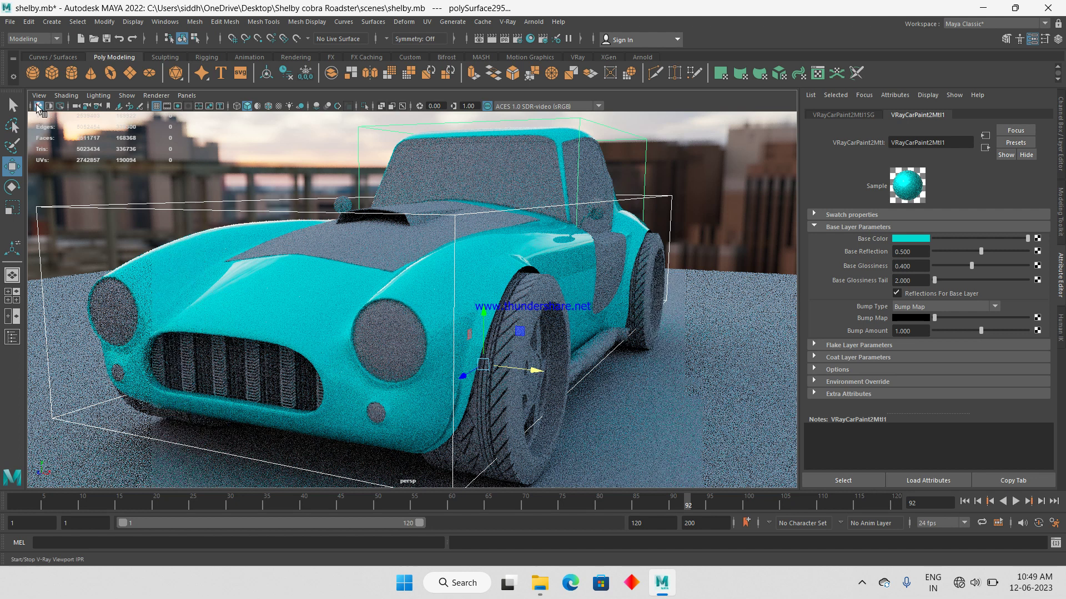
scroll(716, 340, "down", 5)
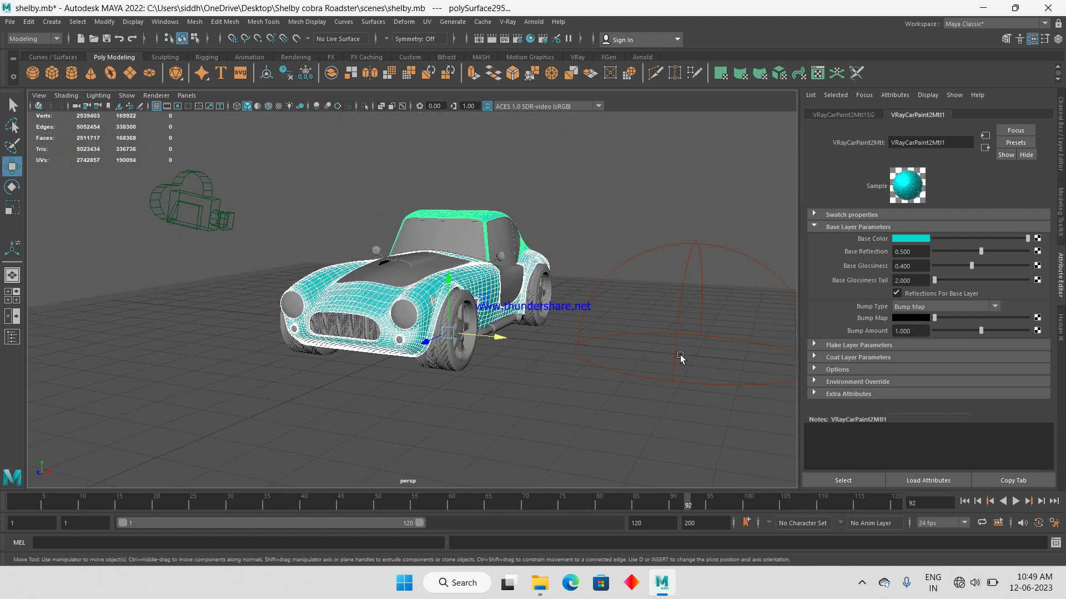
left_click(682, 286)
left_click(865, 388)
scroll(888, 386, "down", 1)
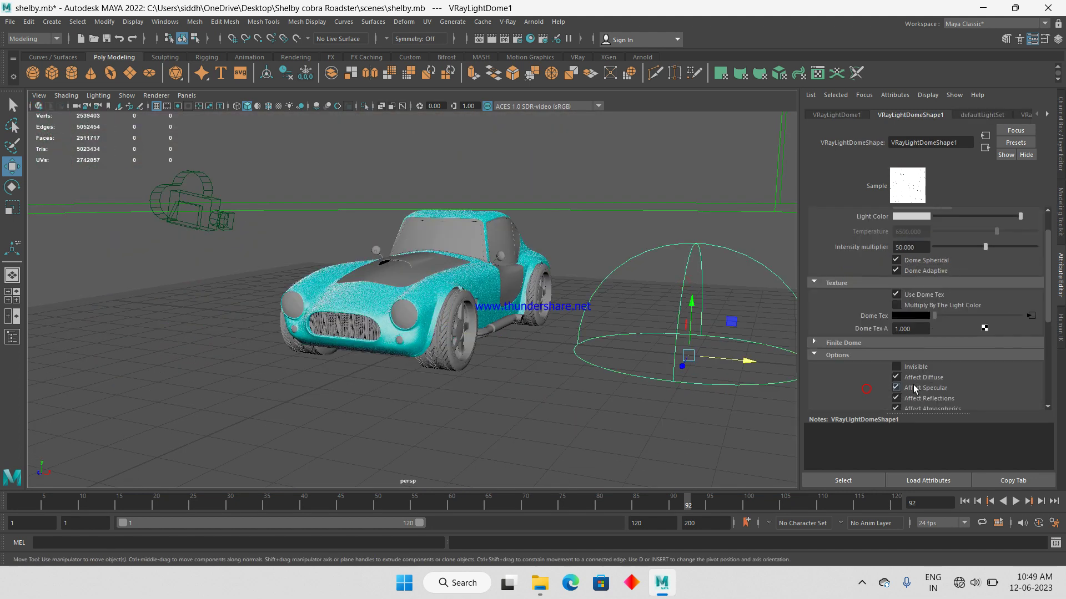
left_click(37, 107)
- Stop the live render and select the front wheel and one of its faces
scroll(502, 324, "up", 2)
scroll(503, 324, "down", 2)
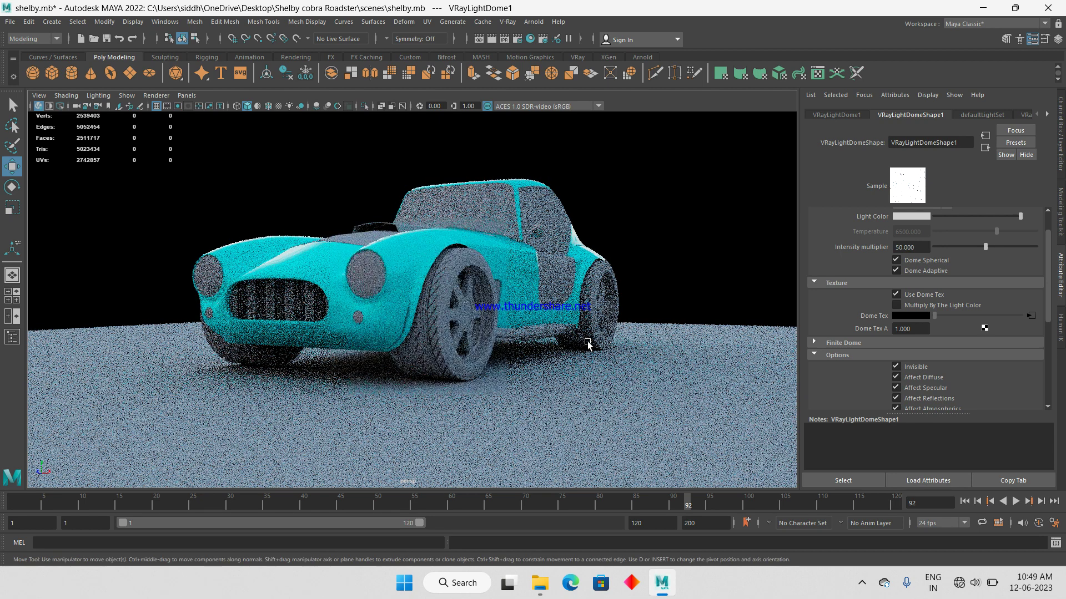
left_click(456, 277)
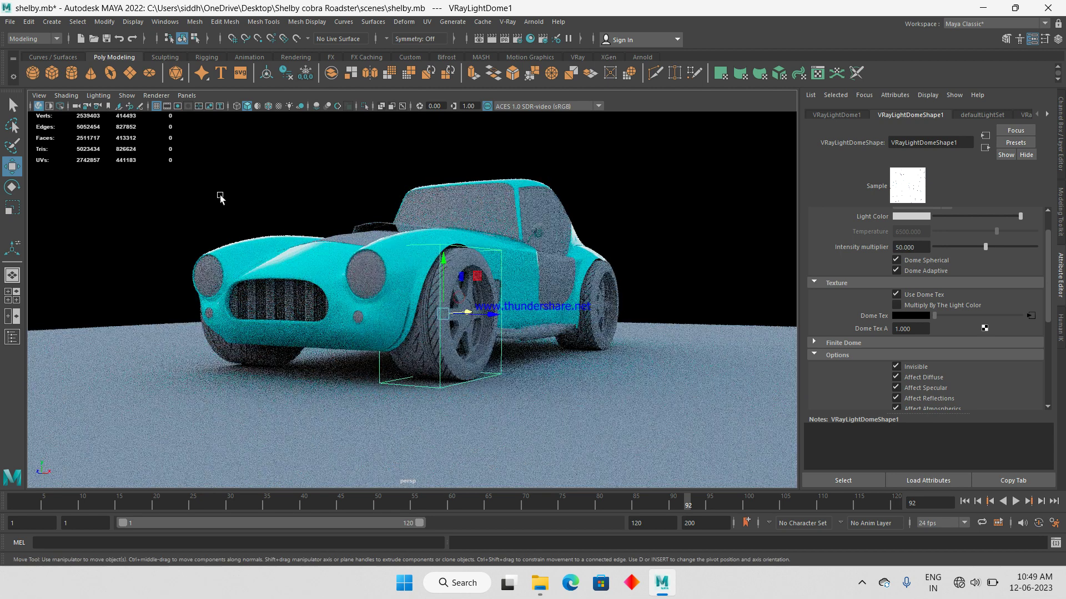
left_click(35, 107)
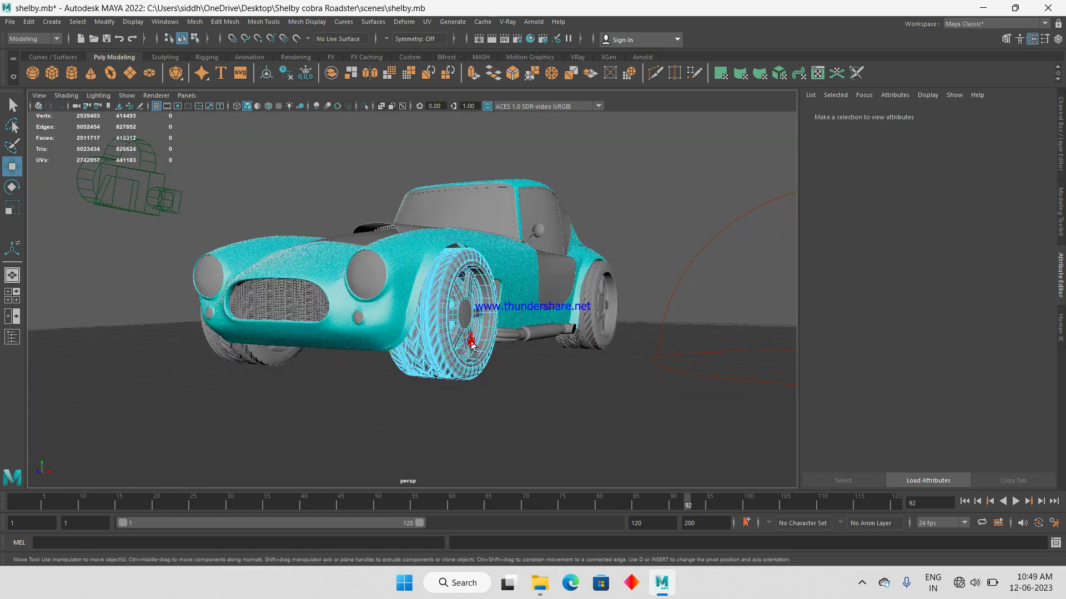
left_click(472, 344)
- Select the front wheel's rim, spoke and inner-rim face loops
key("f")
scroll(556, 335, "down", 3)
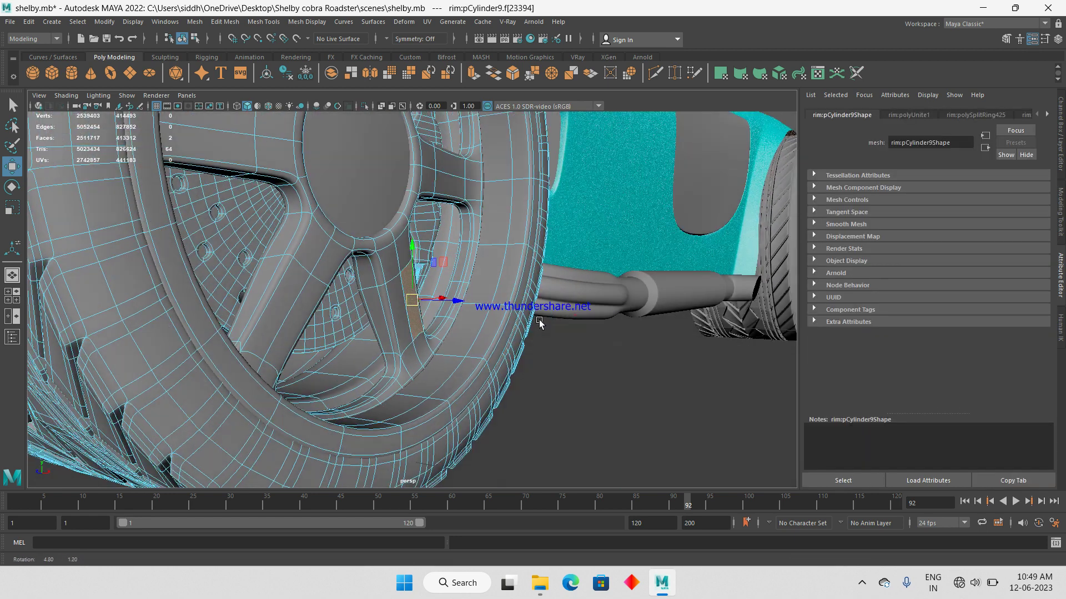
left_click(518, 323)
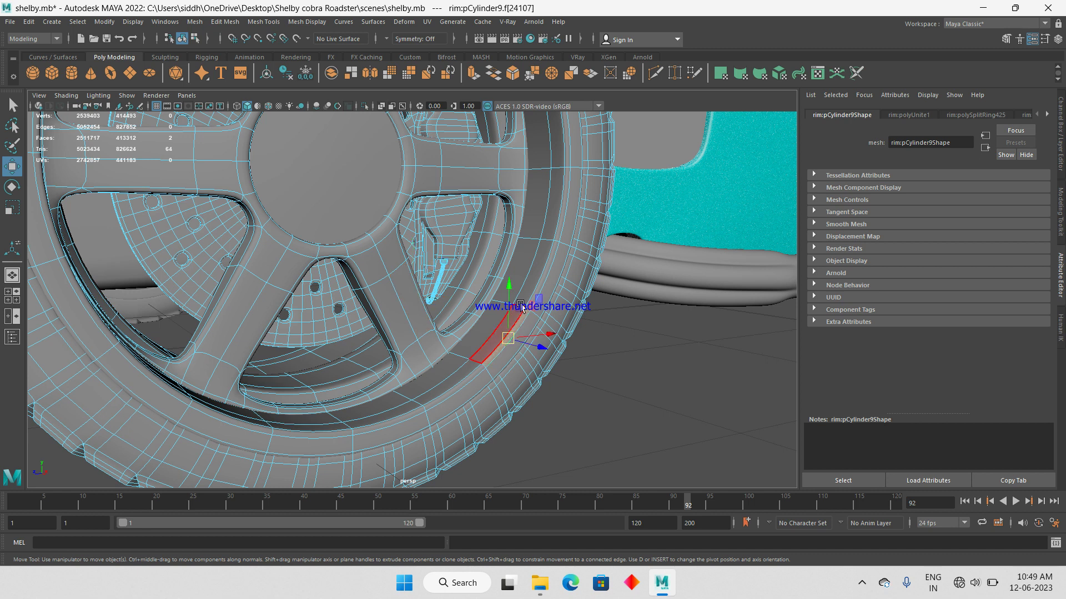
key("q")
double_click(531, 278, "shift")
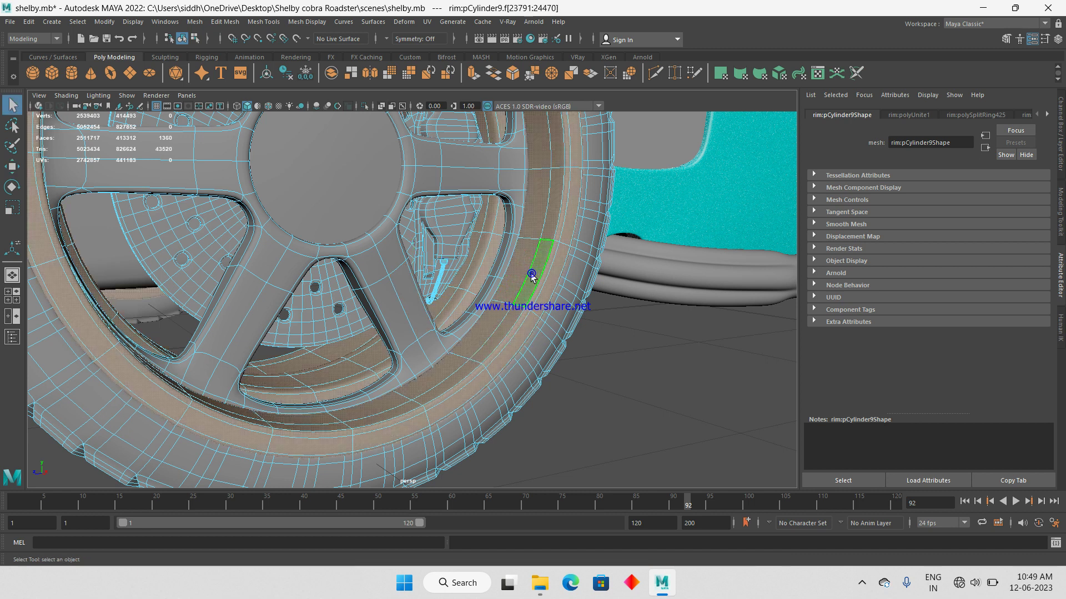
double_click(414, 274, "shift")
left_click(350, 194)
- Assign the rim a new VRayMtl with black diffuse, Phong BRDF and white reflection
right_click_drag(391, 279, 400, 557)
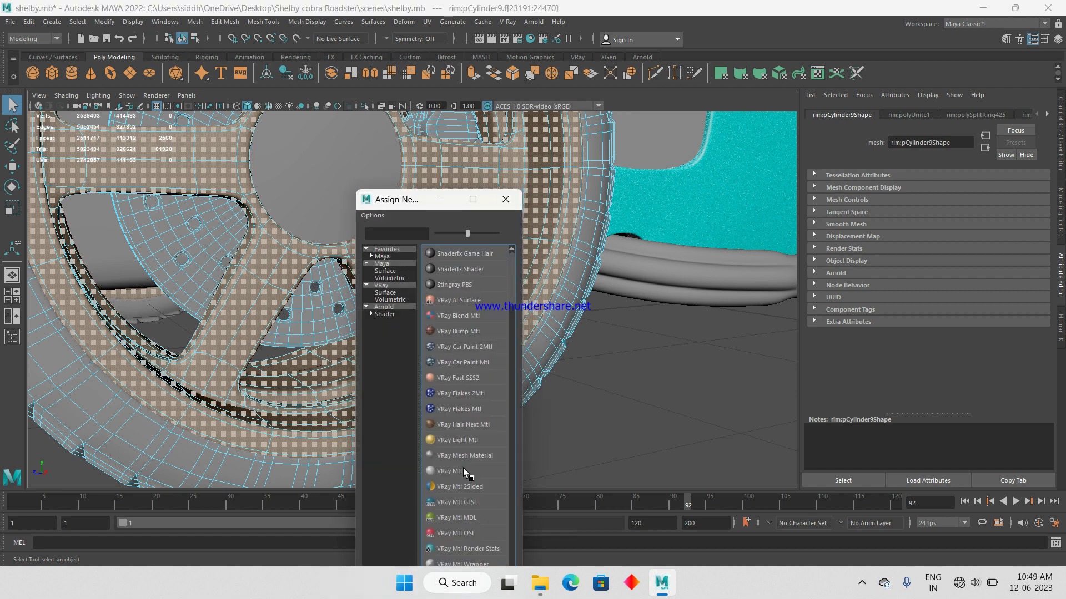
left_click(463, 469)
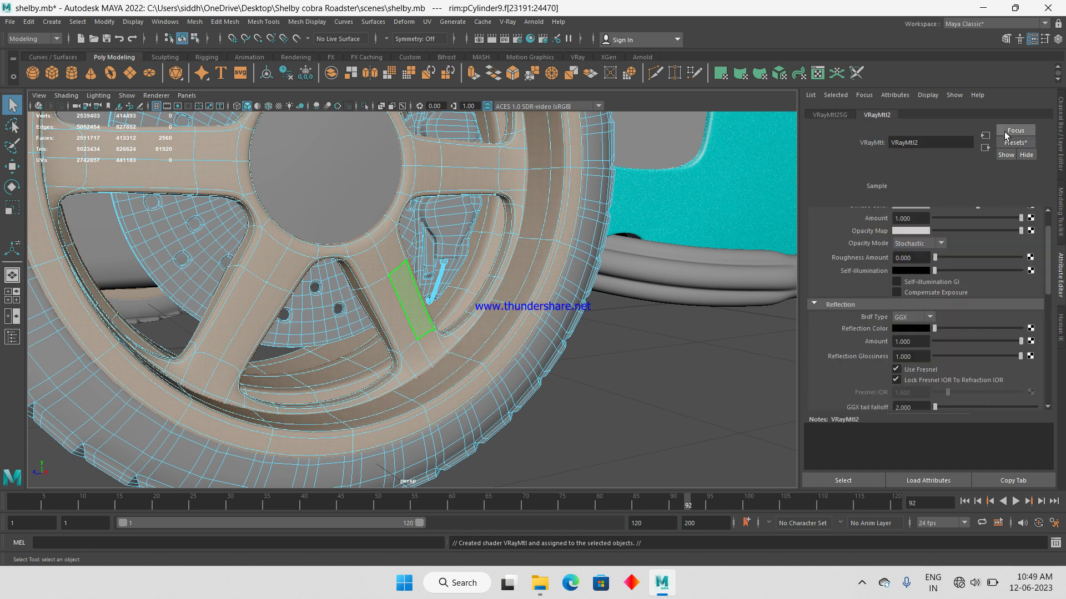
left_click_drag(976, 238, 927, 240)
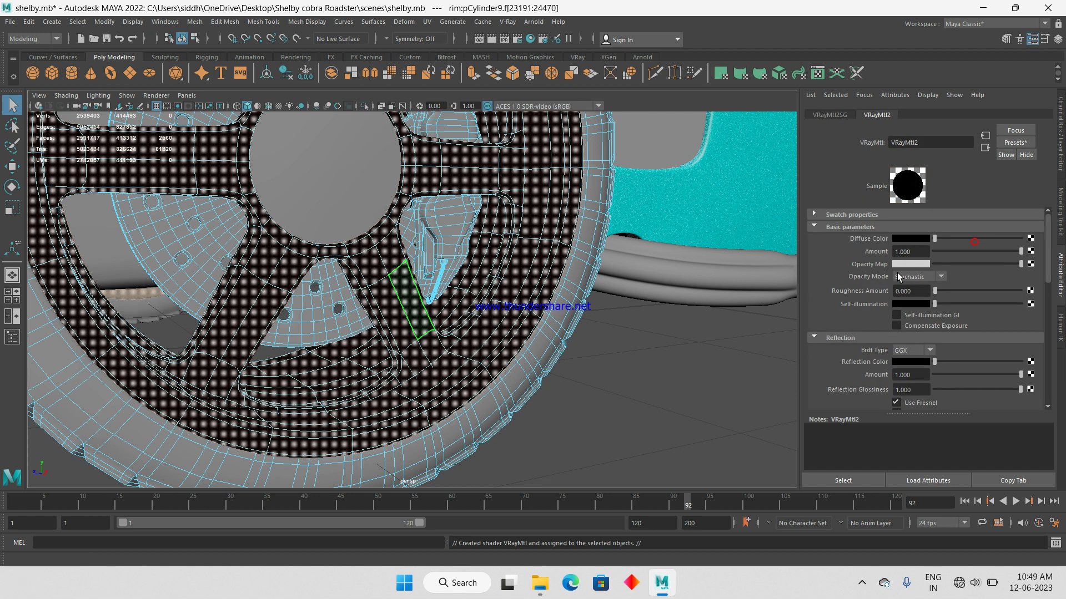
left_click(913, 350)
left_click_drag(953, 364, 997, 365)
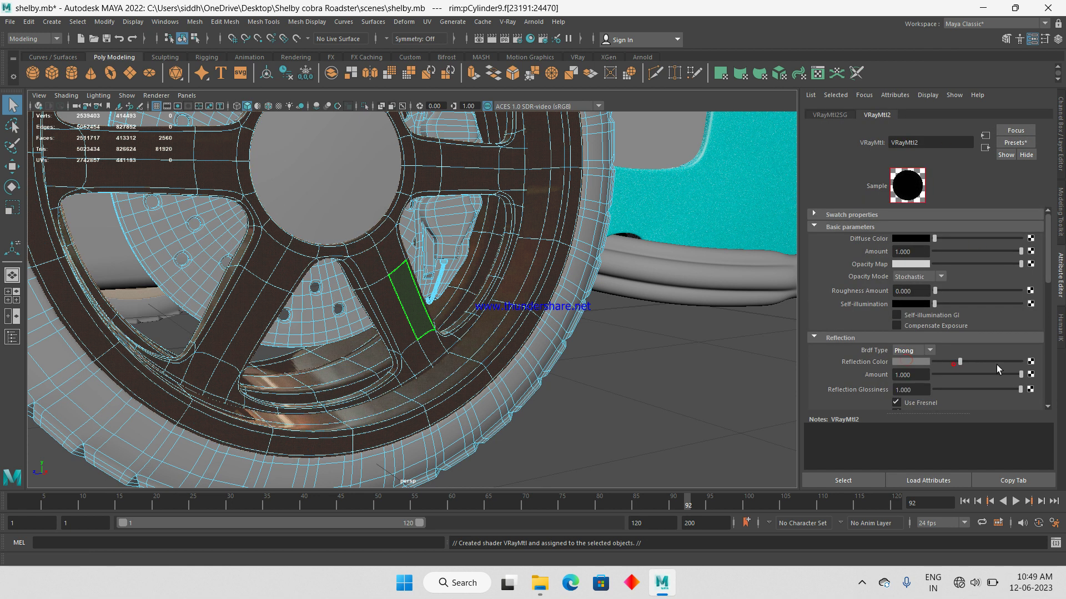
- Turn off Fresnel, set reflection glossiness to 0.875, and start the live preview
scroll(974, 335, "down", 2)
left_click(919, 371)
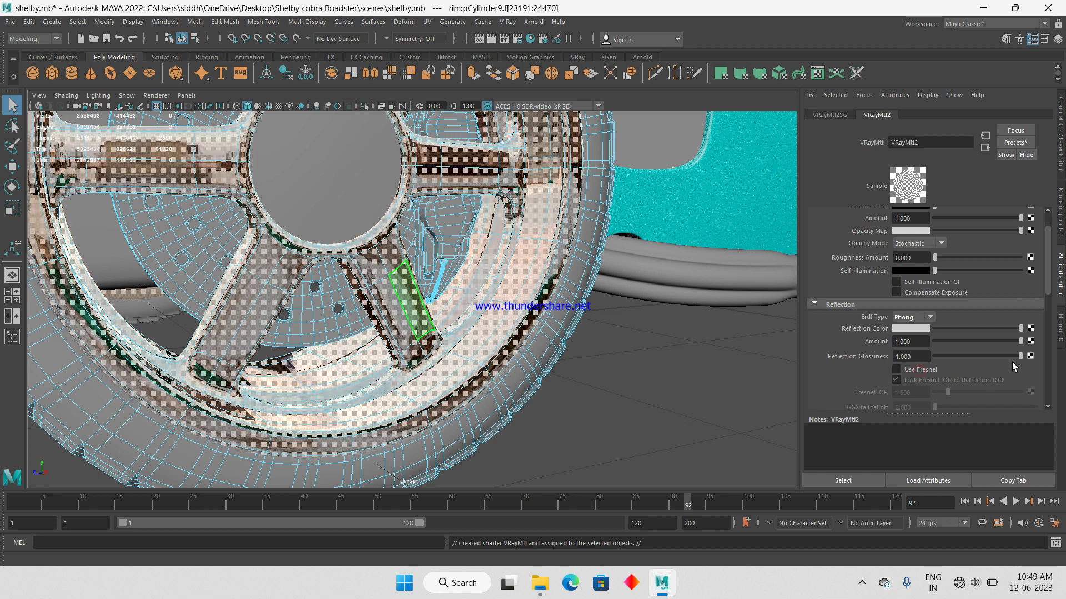
left_click_drag(1019, 357, 1009, 358)
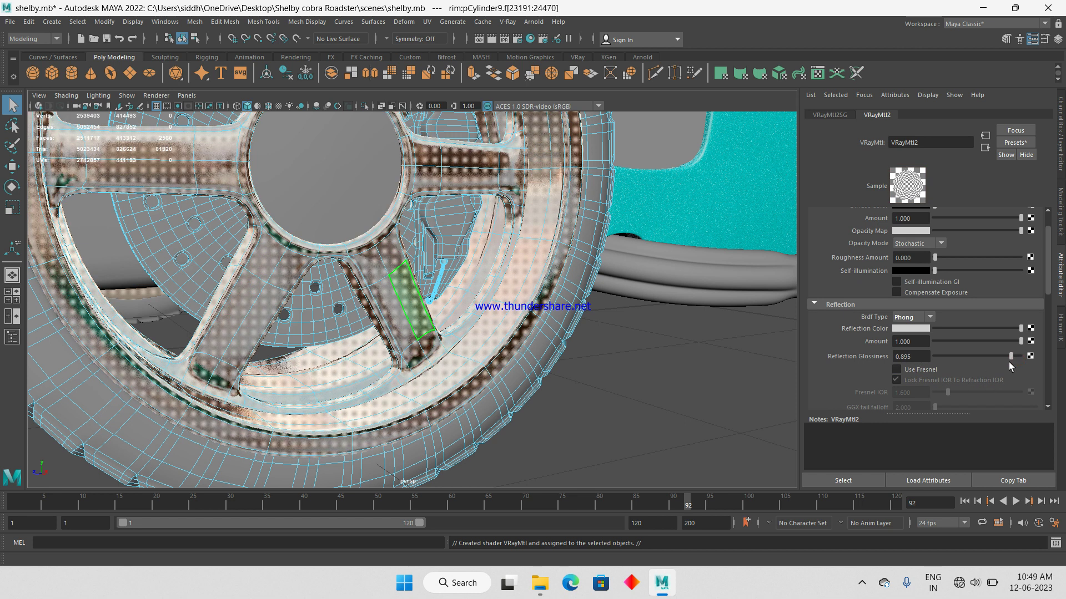
scroll(71, 132, "down", 5)
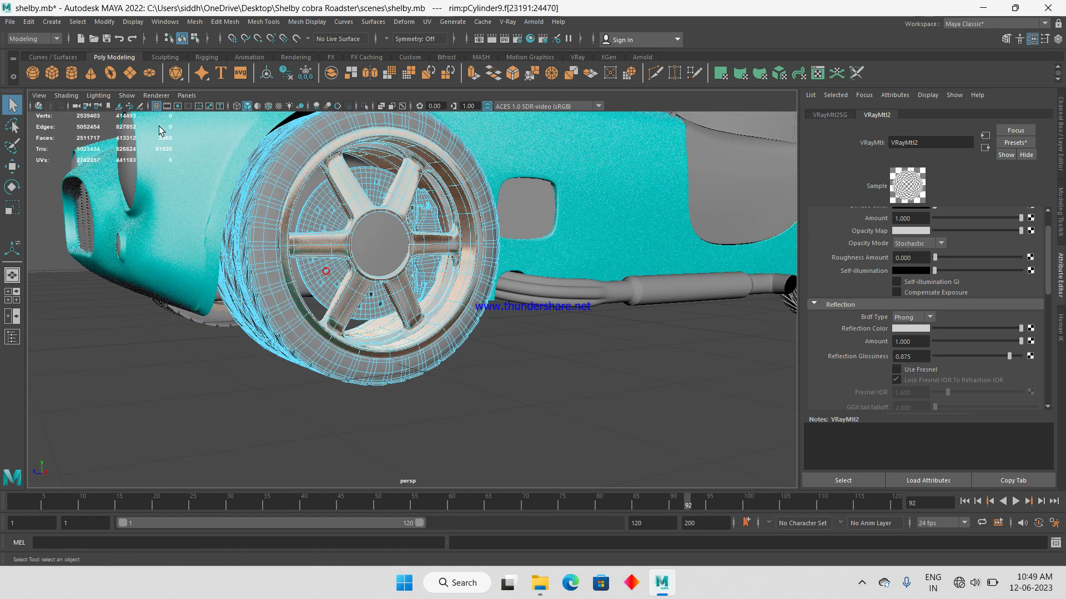
left_click(39, 107)
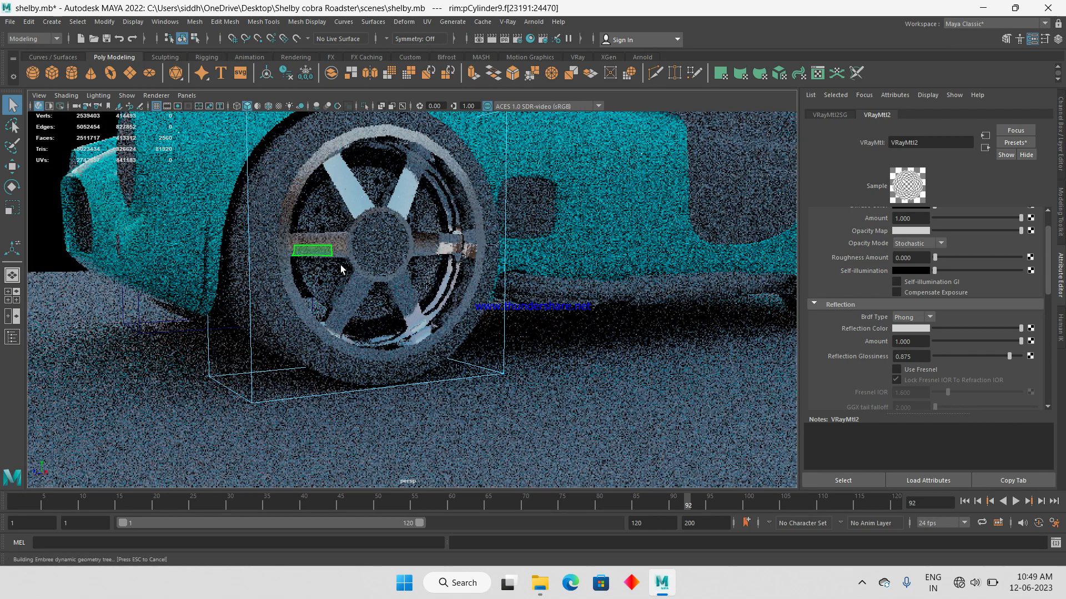
- Lower the chrome rim's reflection glossiness to 0.572 while viewing the car front in IPR
left_click_drag(340, 270, 374, 281, "alt")
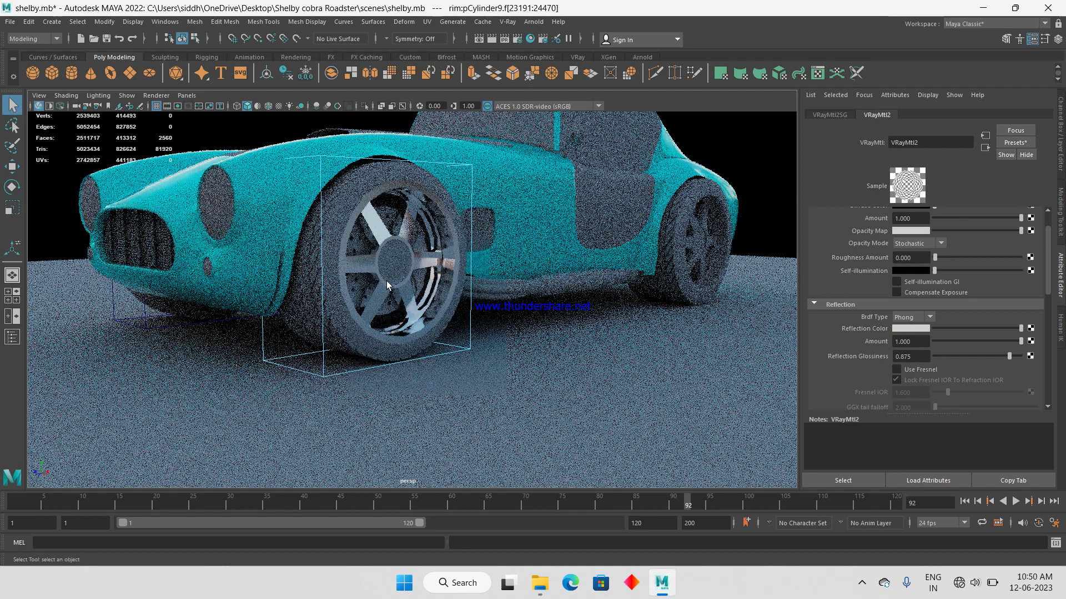
left_click_drag(1009, 356, 981, 368)
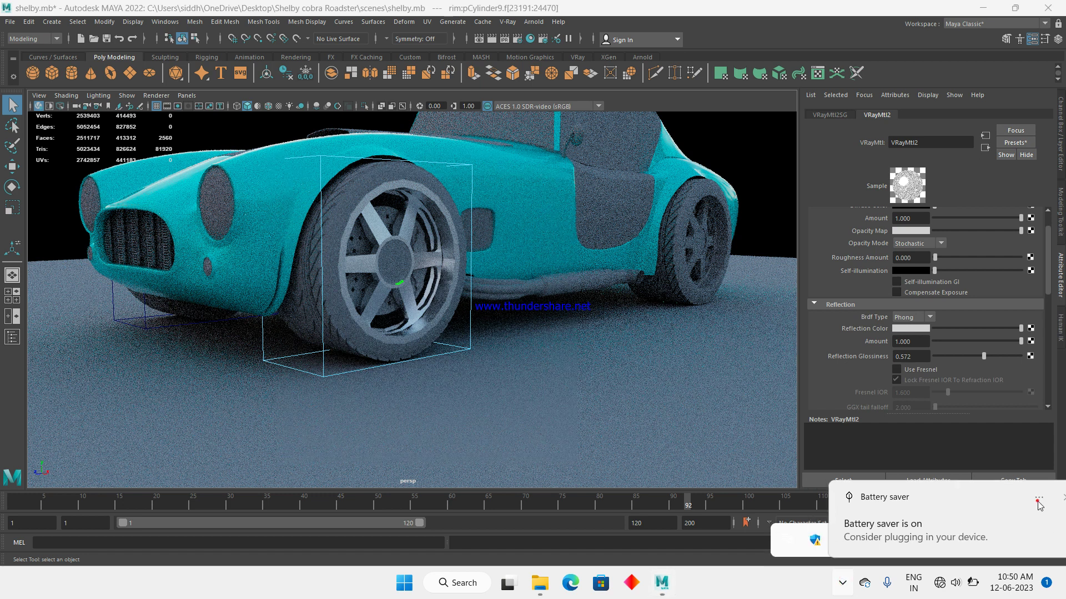
left_click(844, 584)
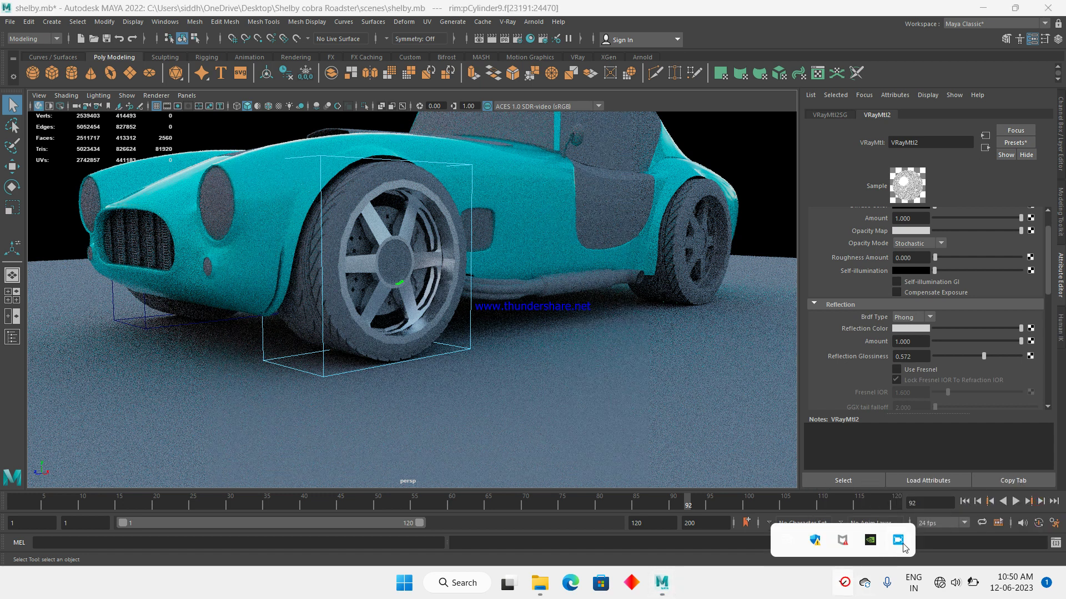